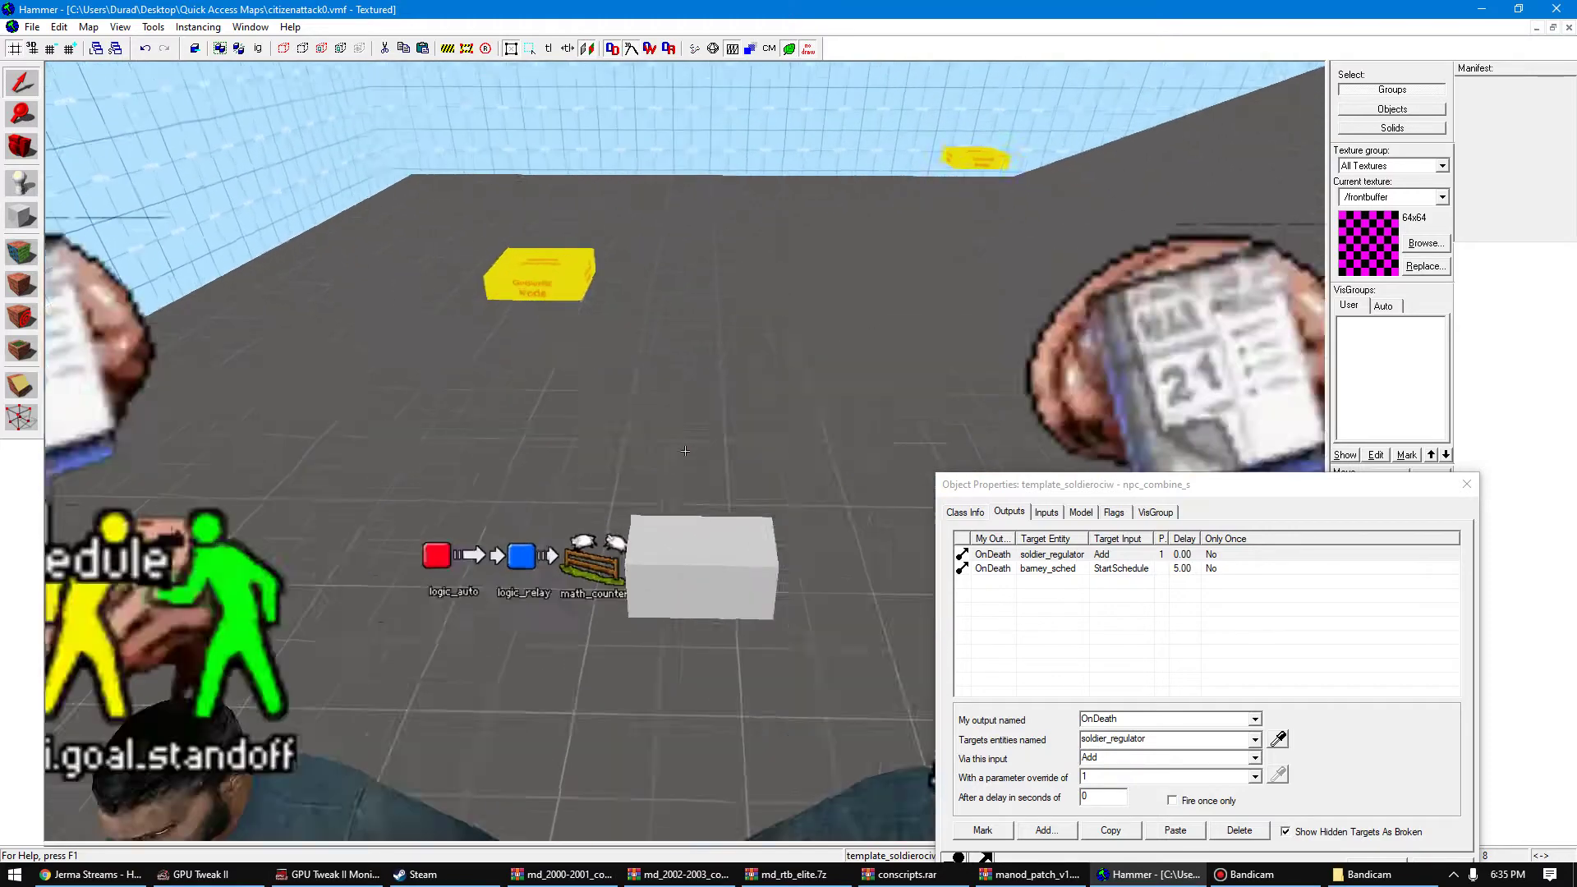
- View the outputs of the math_counter, then the point_template, and then the env_entity_maker beside it
{"action": "key", "text": "w"}
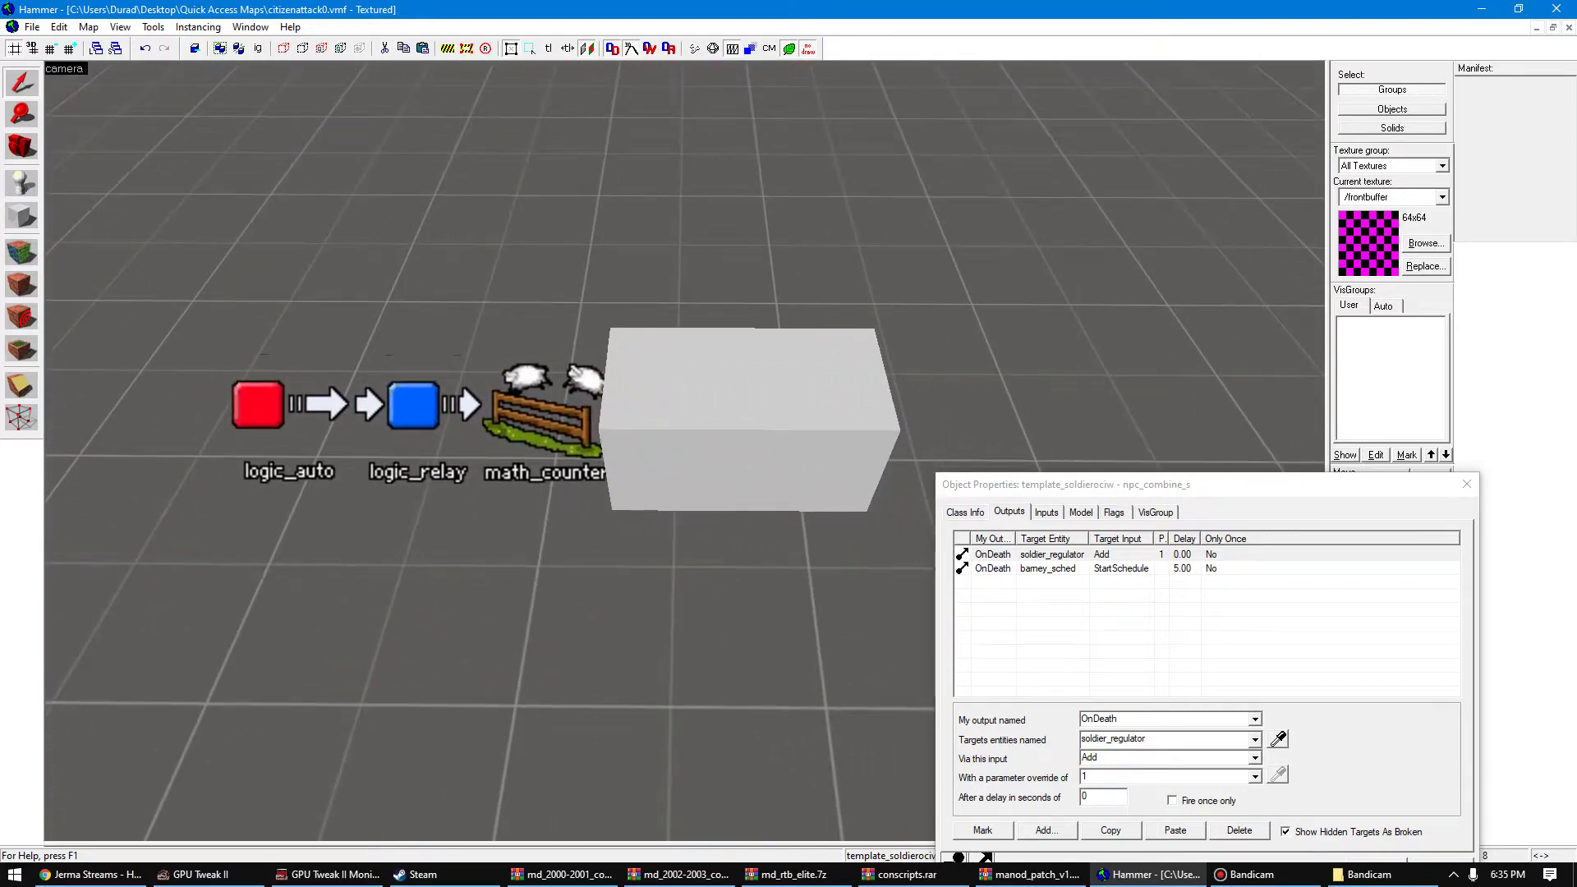
{"action": "left_click", "coordinate": [543, 418]}
{"action": "left_click", "coordinate": [680, 427]}
{"action": "left_click", "coordinate": [818, 419]}
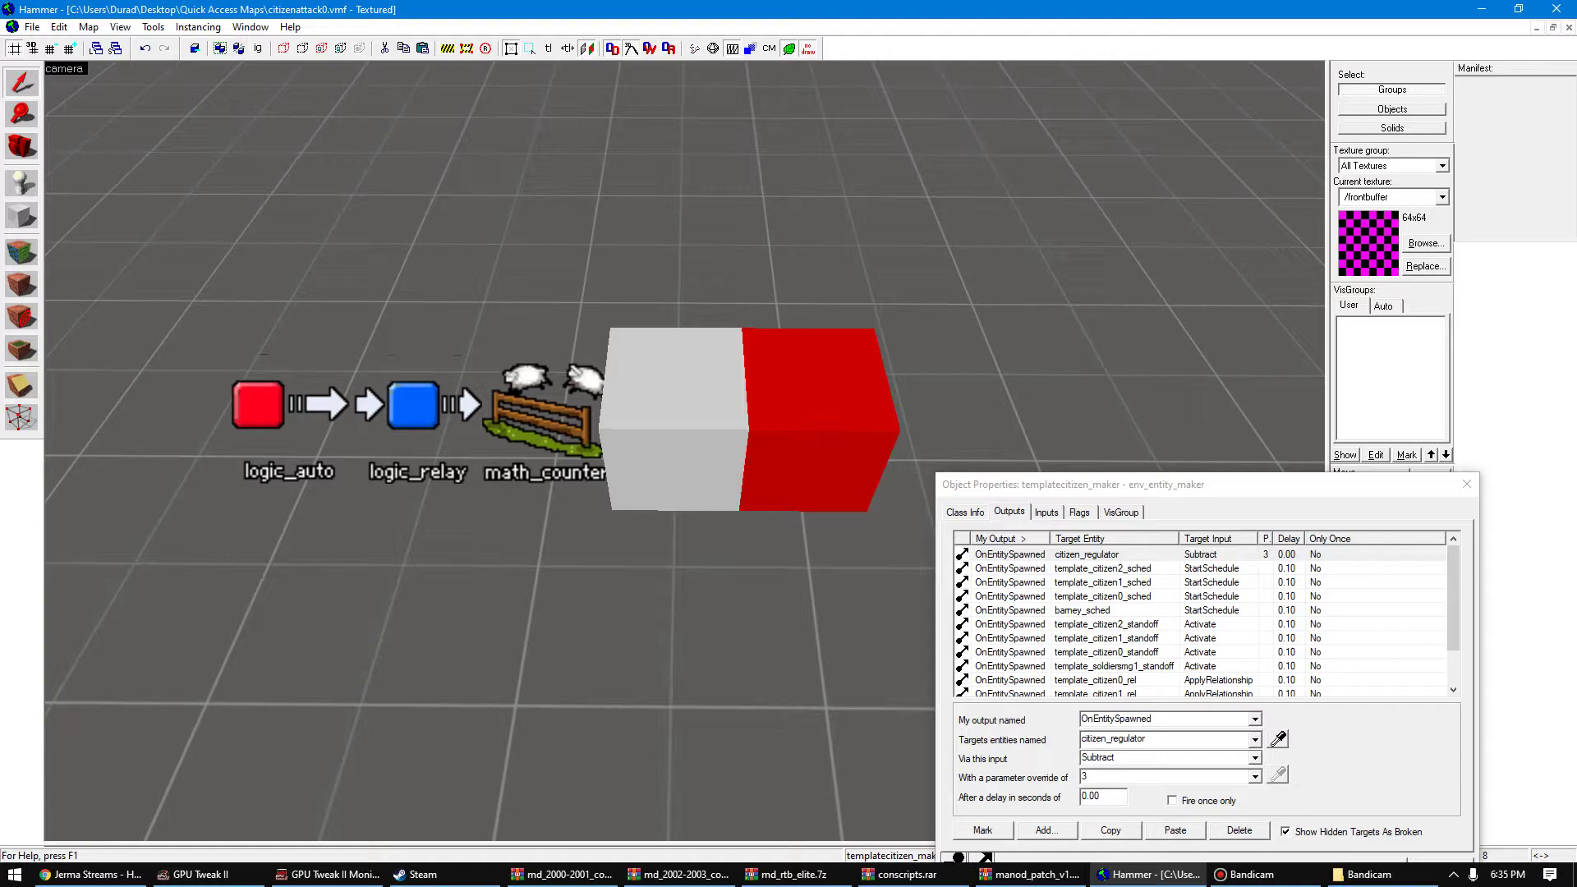
- Look over the NPC group, then select the logic_auto entity and view its outputs
{"action": "key", "text": "d"}
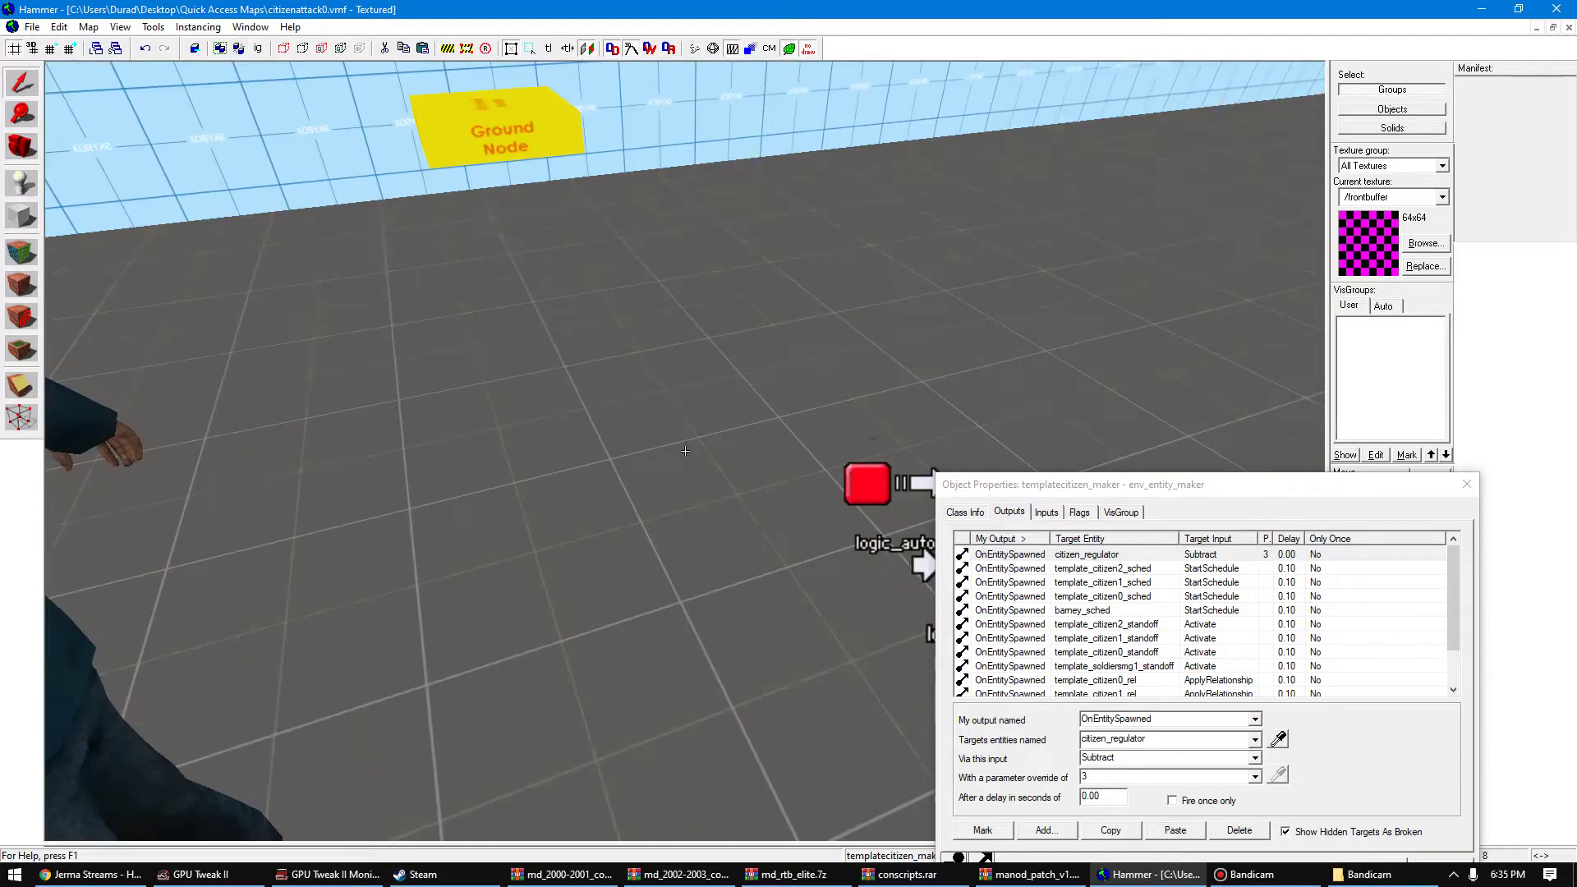
{"action": "key", "text": "d"}
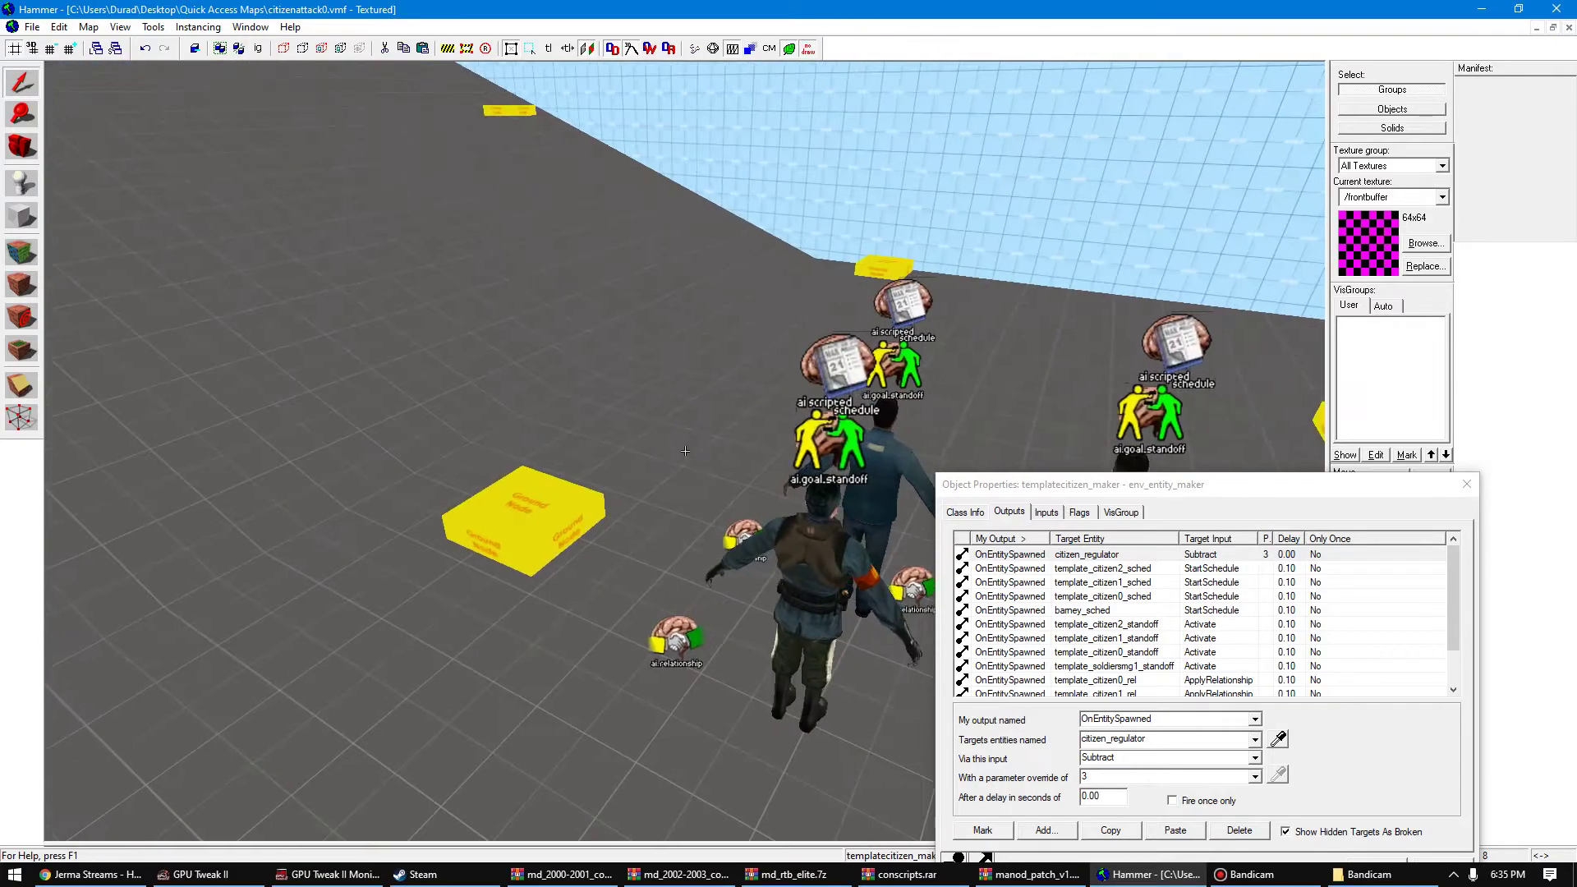
{"action": "key", "text": "d"}
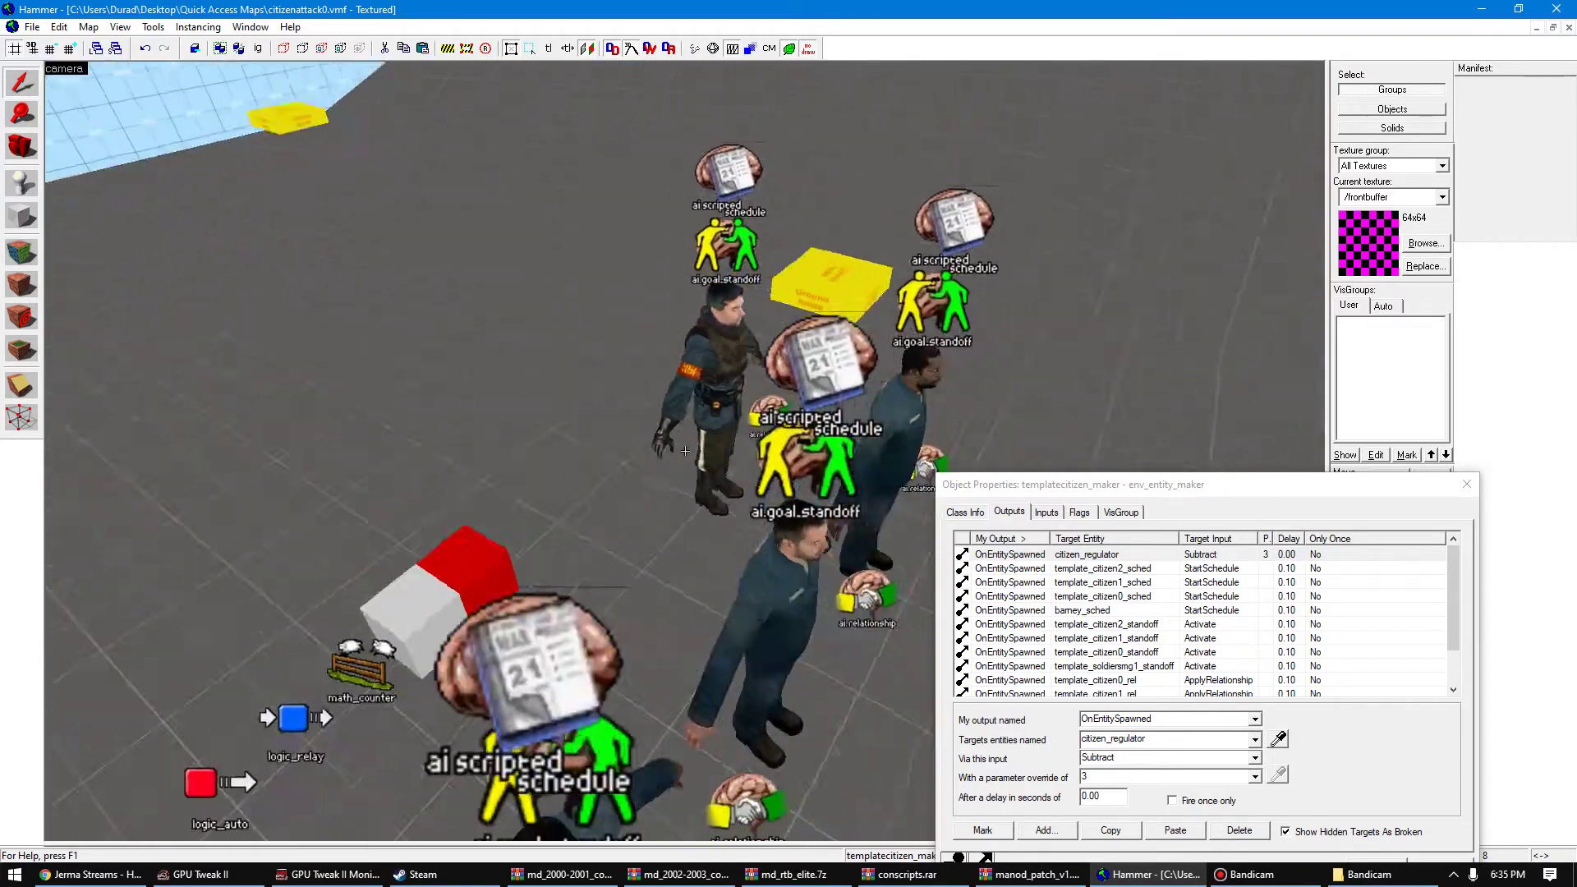
{"action": "key", "text": "w"}
{"action": "key", "text": "w"}
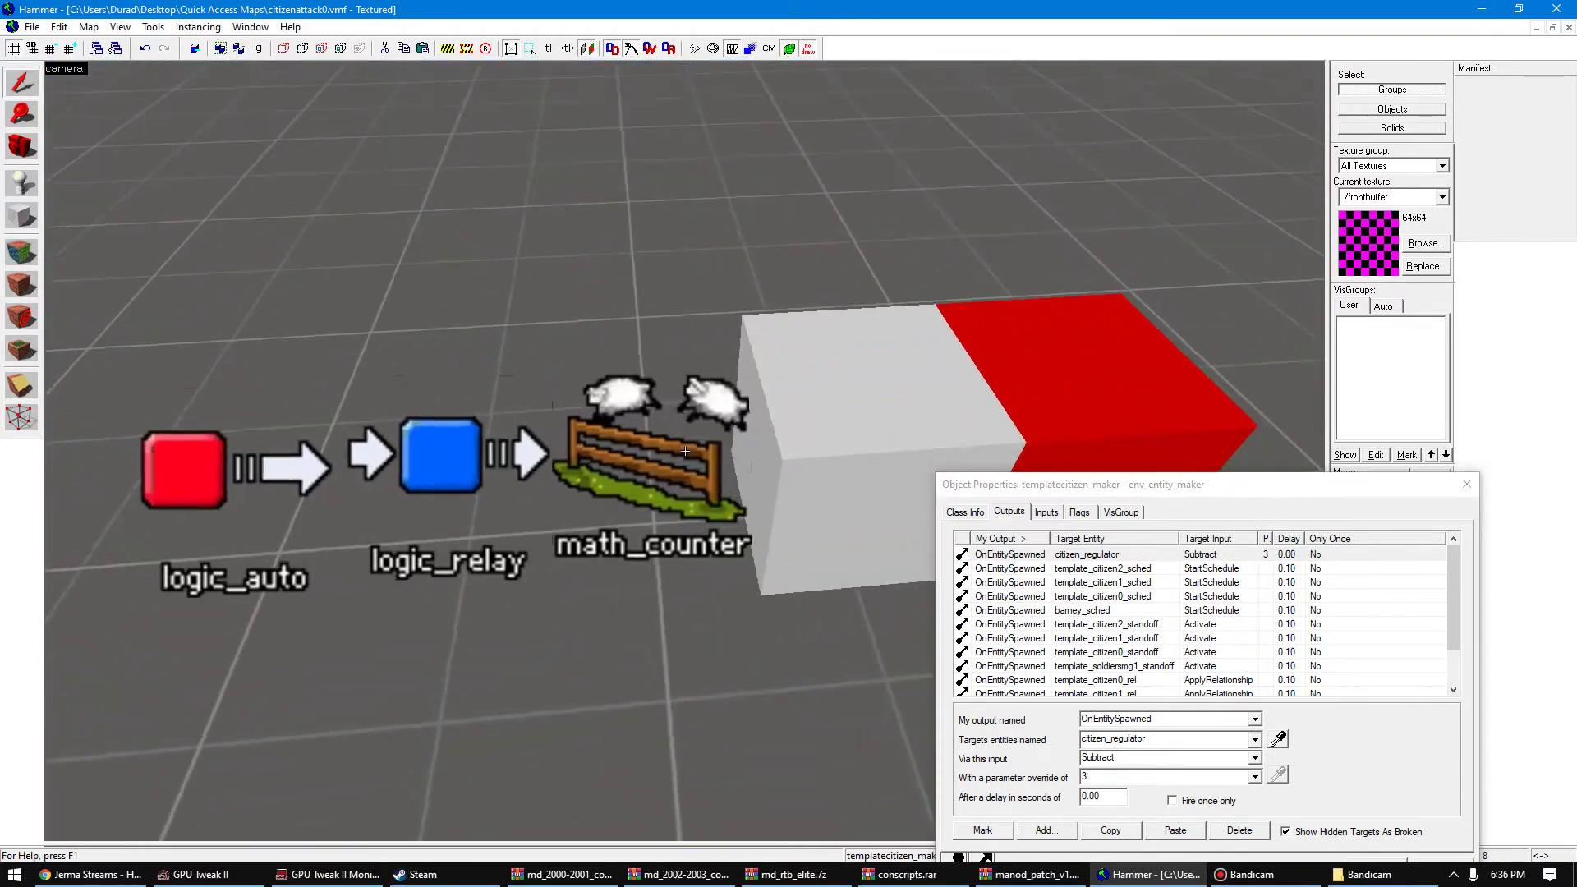
{"action": "key", "text": "s"}
{"action": "key", "text": "z"}
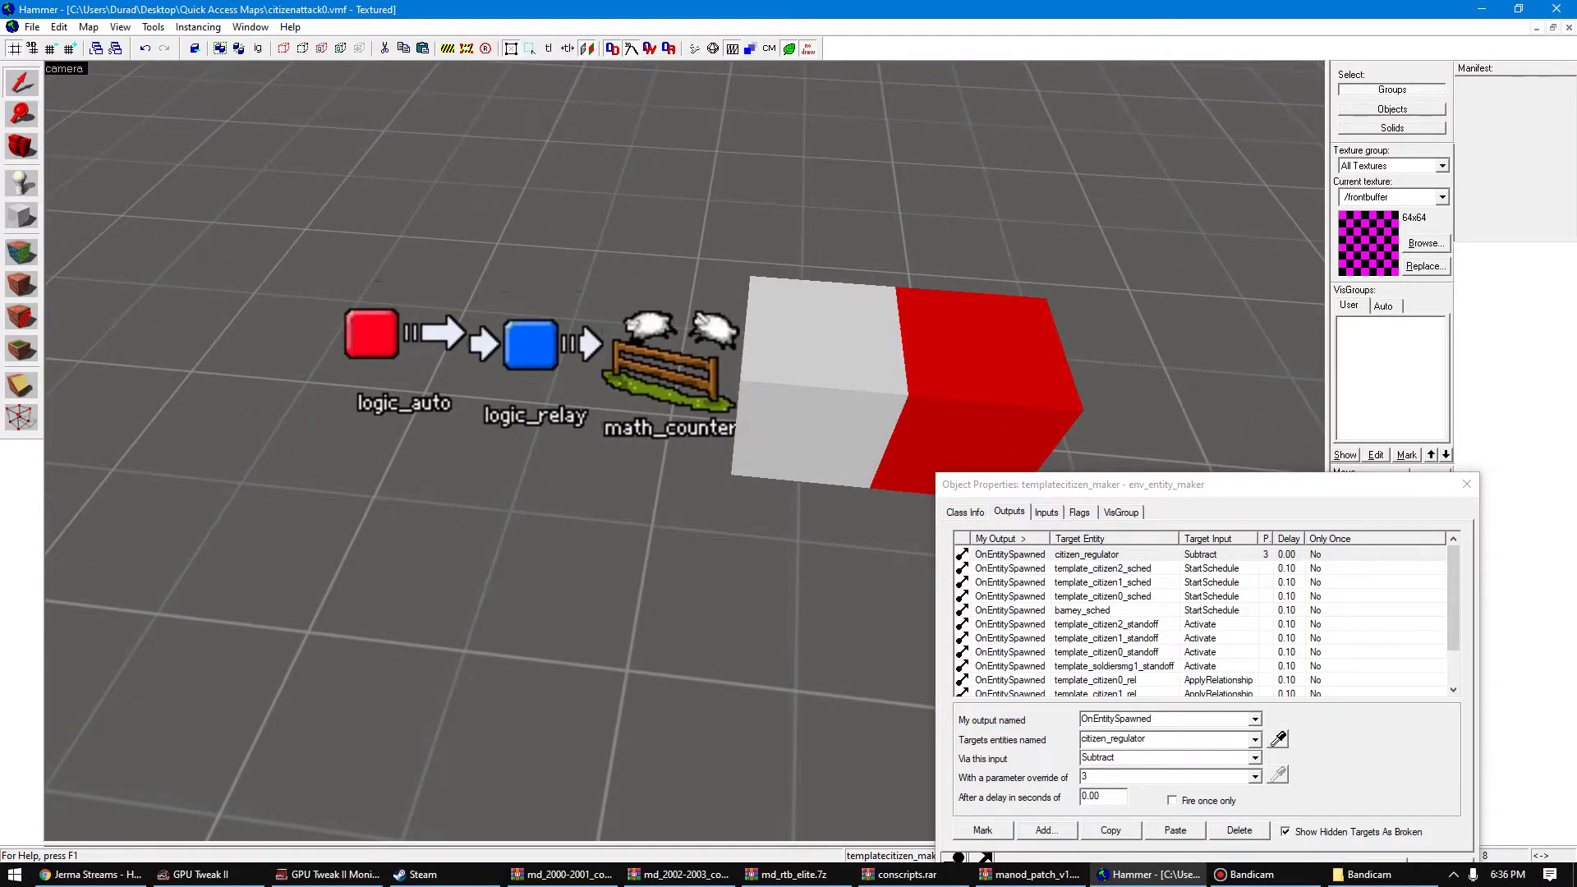
{"action": "left_click", "coordinate": [385, 341]}
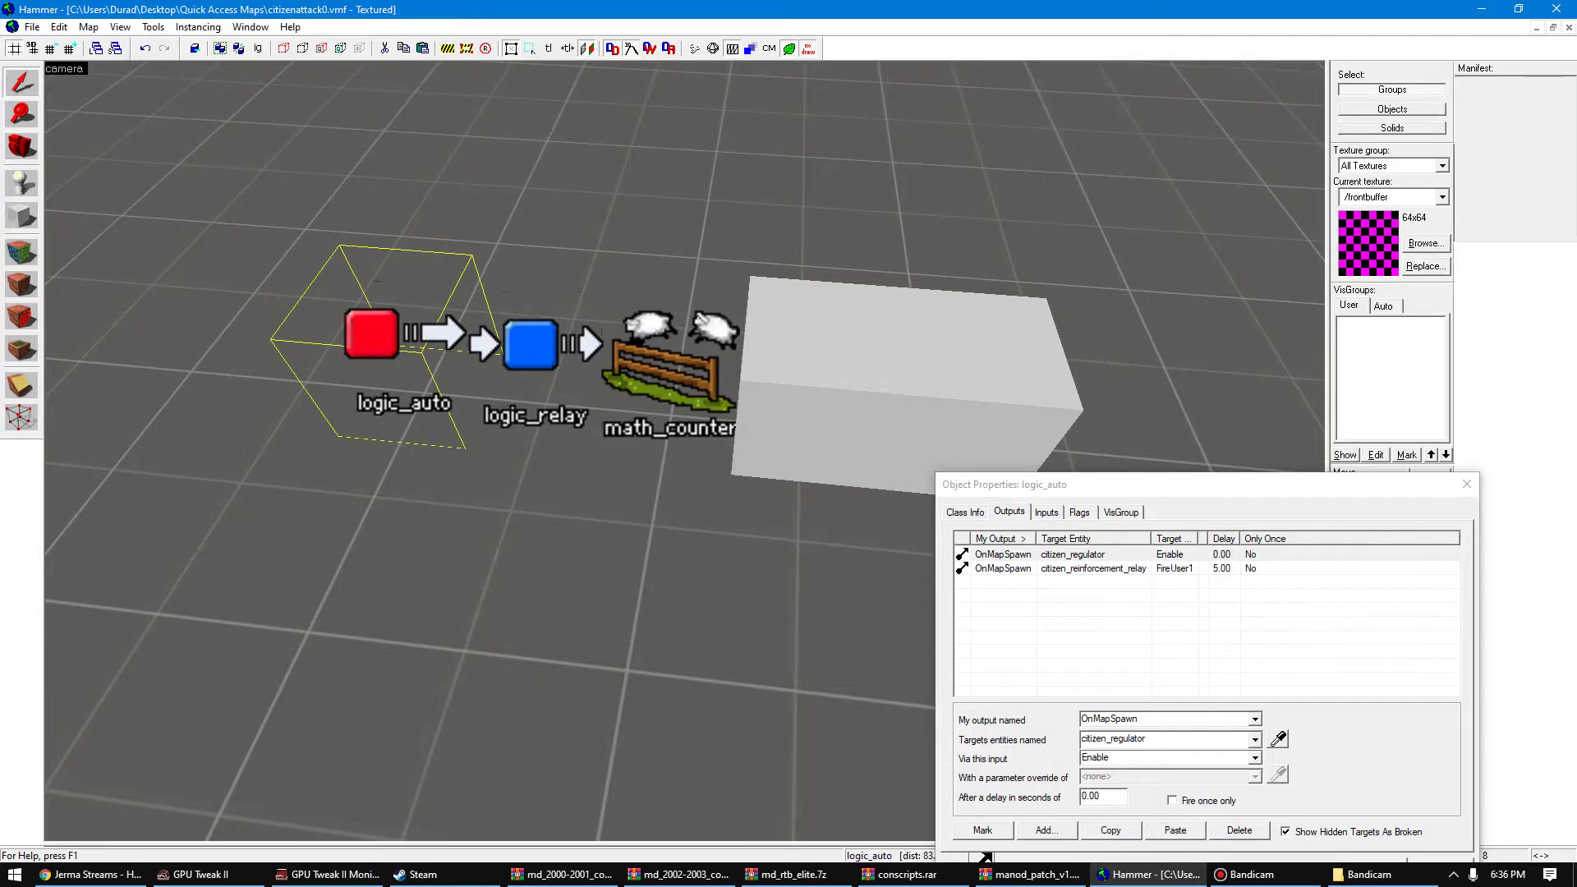
- Select the logic_relay and then the citizen_regulator math_counter to review their outputs
{"action": "key", "text": "z"}
{"action": "key", "text": "w"}
{"action": "key", "text": "z"}
{"action": "left_click", "coordinate": [567, 465]}
{"action": "left_click", "coordinate": [743, 468]}
{"action": "key", "text": "z"}
{"action": "key", "text": "d"}
{"action": "key", "text": "z"}
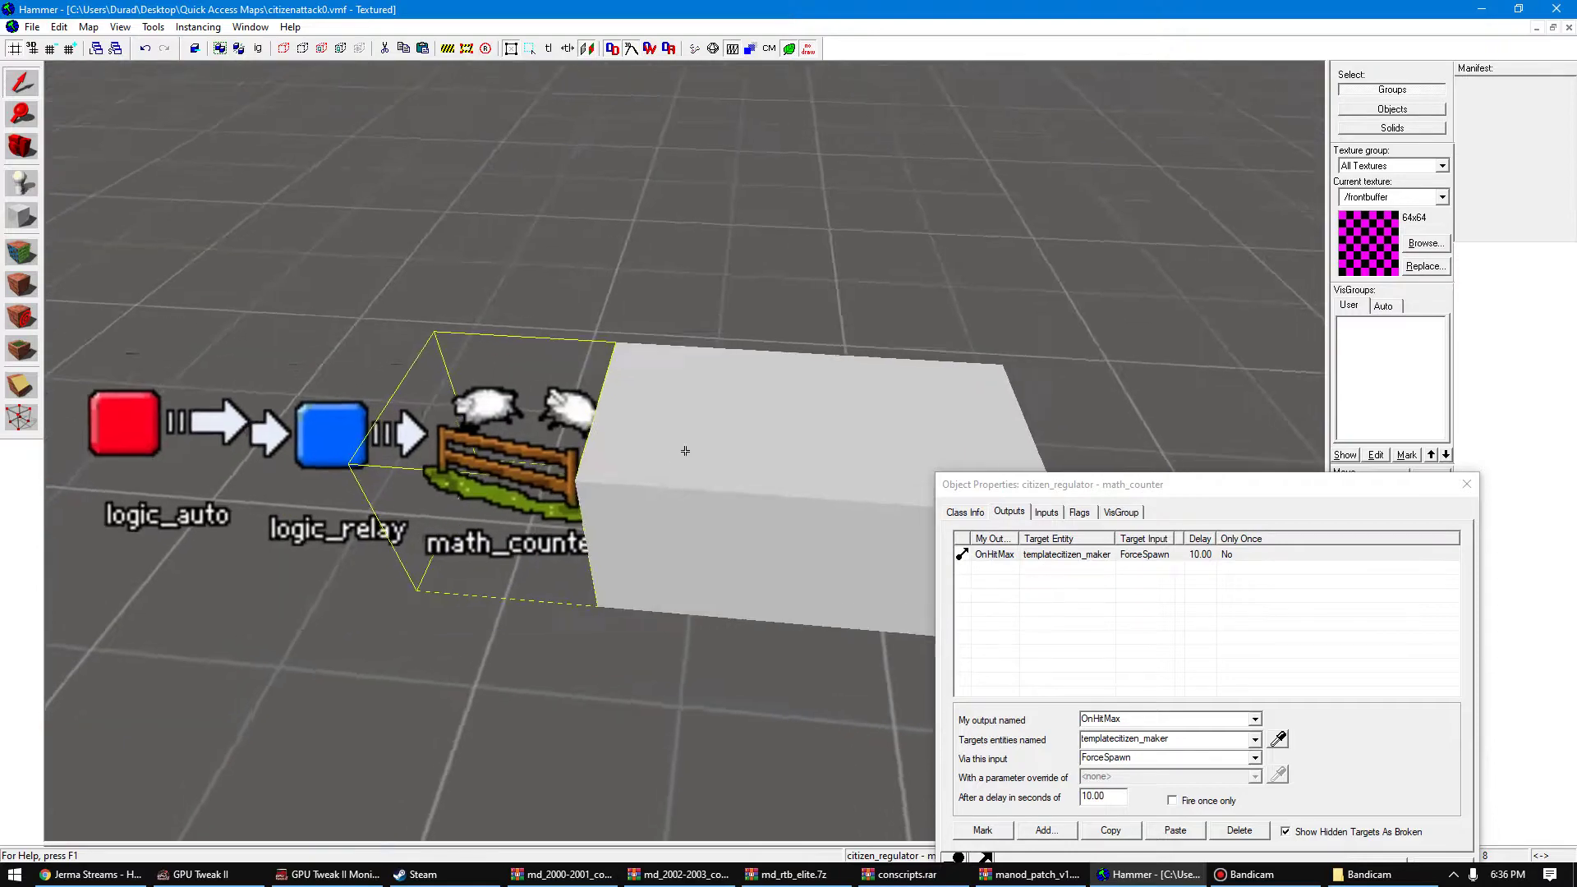
{"action": "key", "text": "a"}
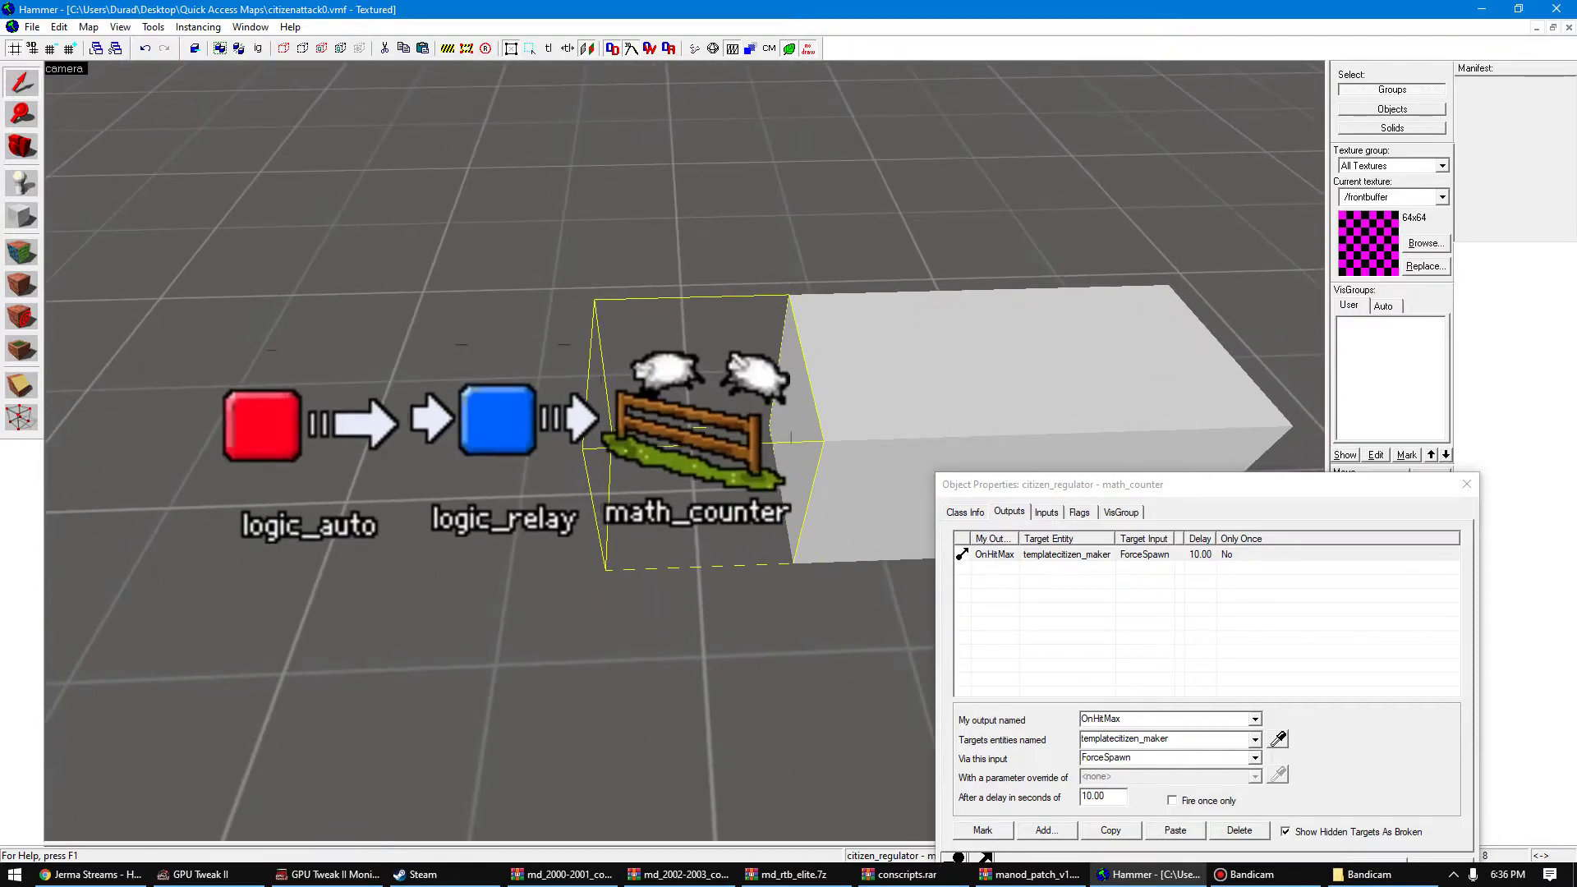
- Select the template_citizen2 NPC and examine its OnDeath output to the citizen_regulator
{"action": "key", "text": "s"}
{"action": "key", "text": "d"}
{"action": "key", "text": "a"}
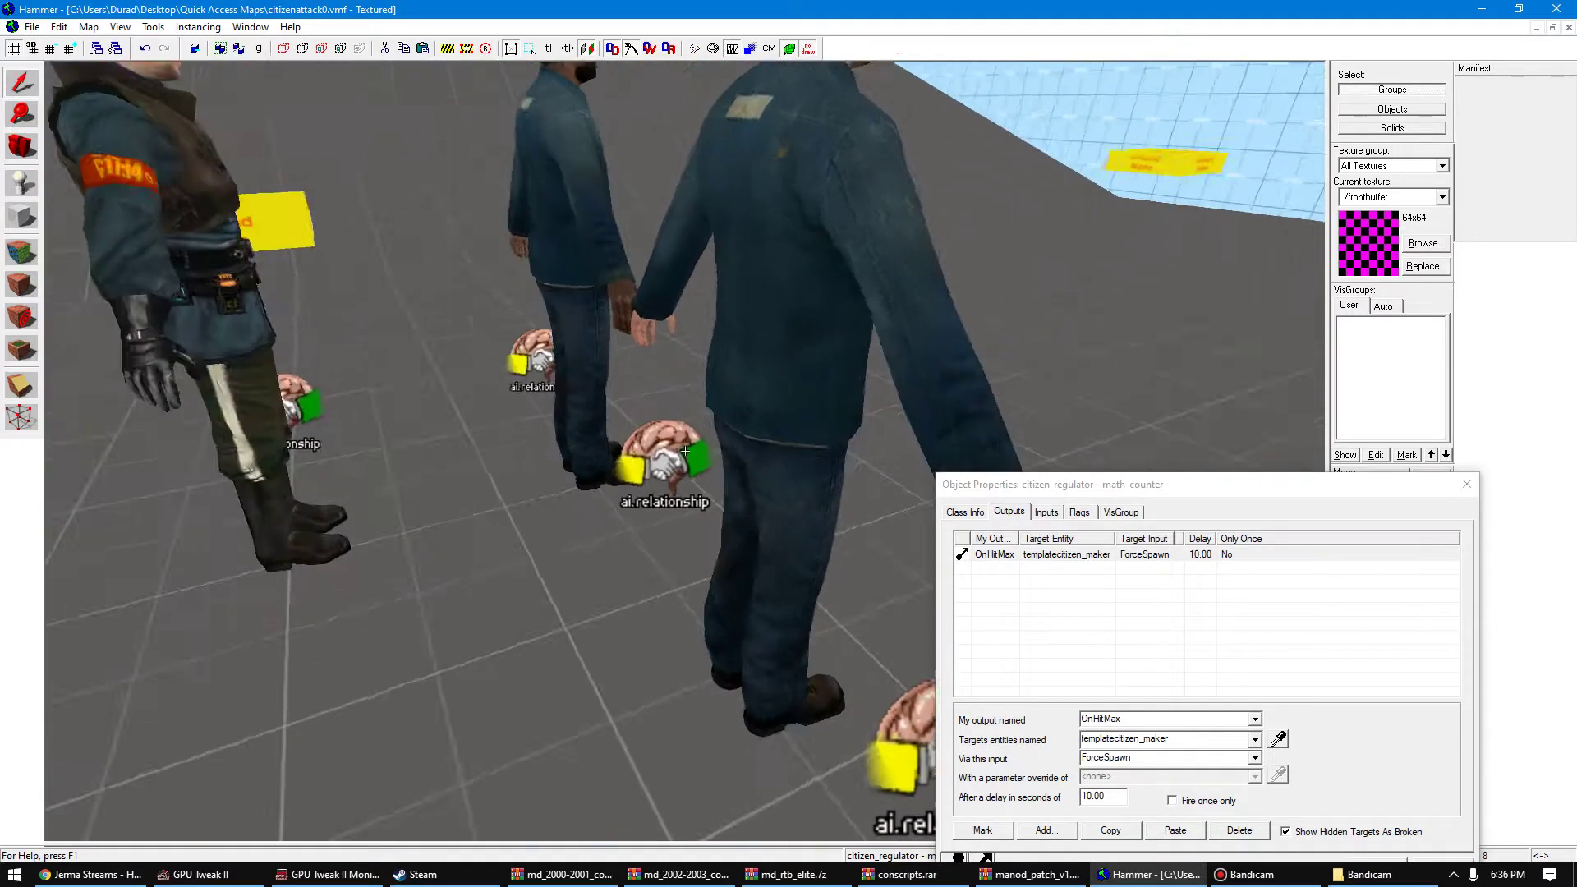
{"action": "key", "text": "s"}
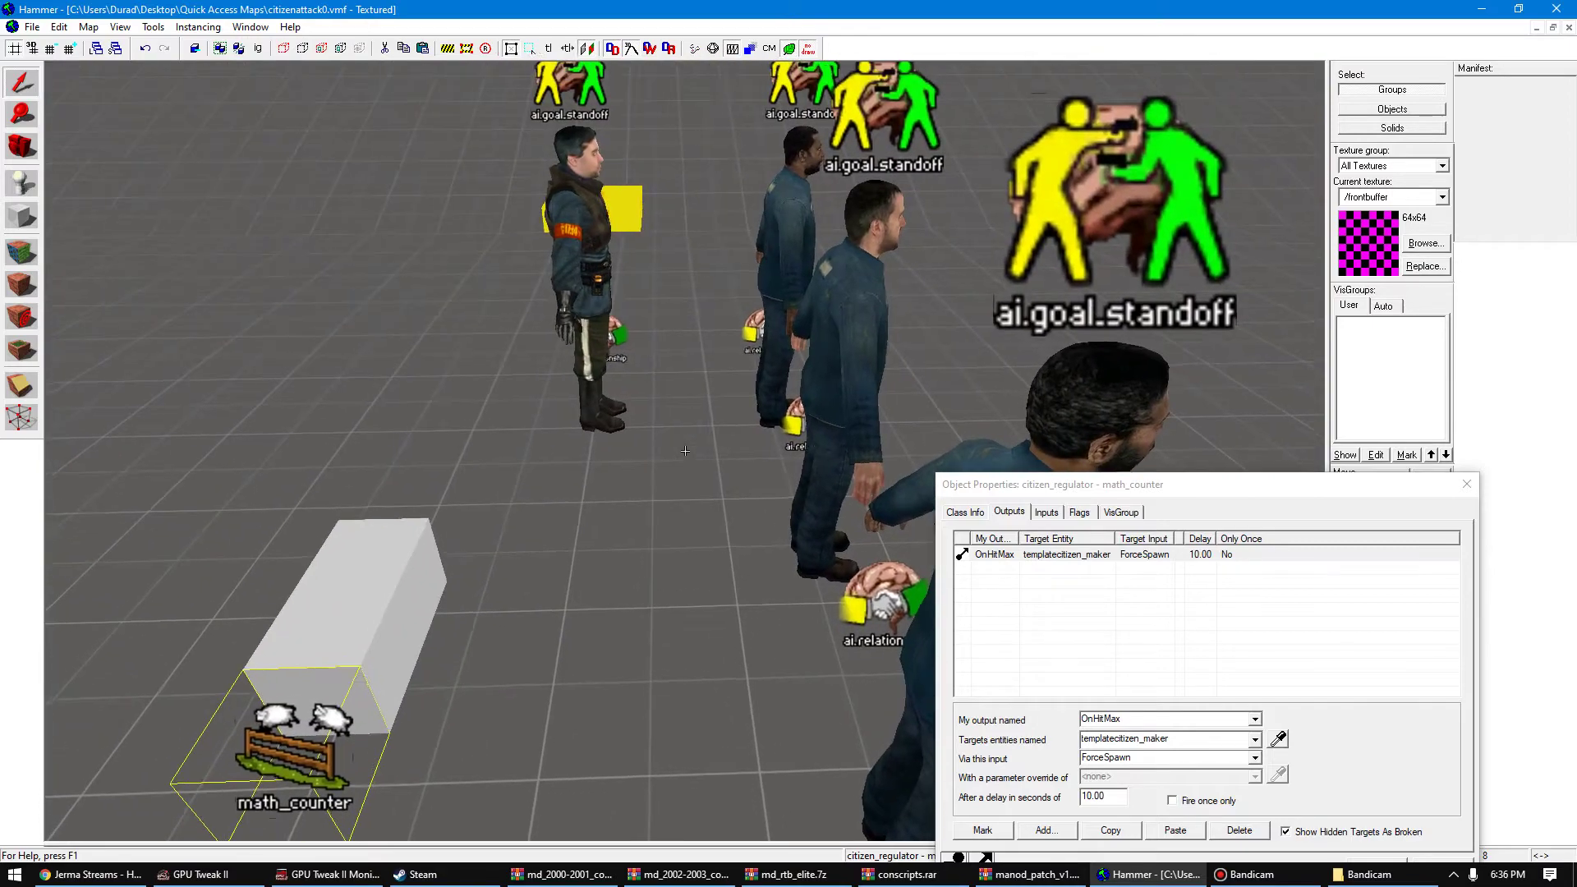
{"action": "key", "text": "s"}
{"action": "key", "text": "w"}
{"action": "key", "text": "z"}
{"action": "left_click", "coordinate": [920, 353]}
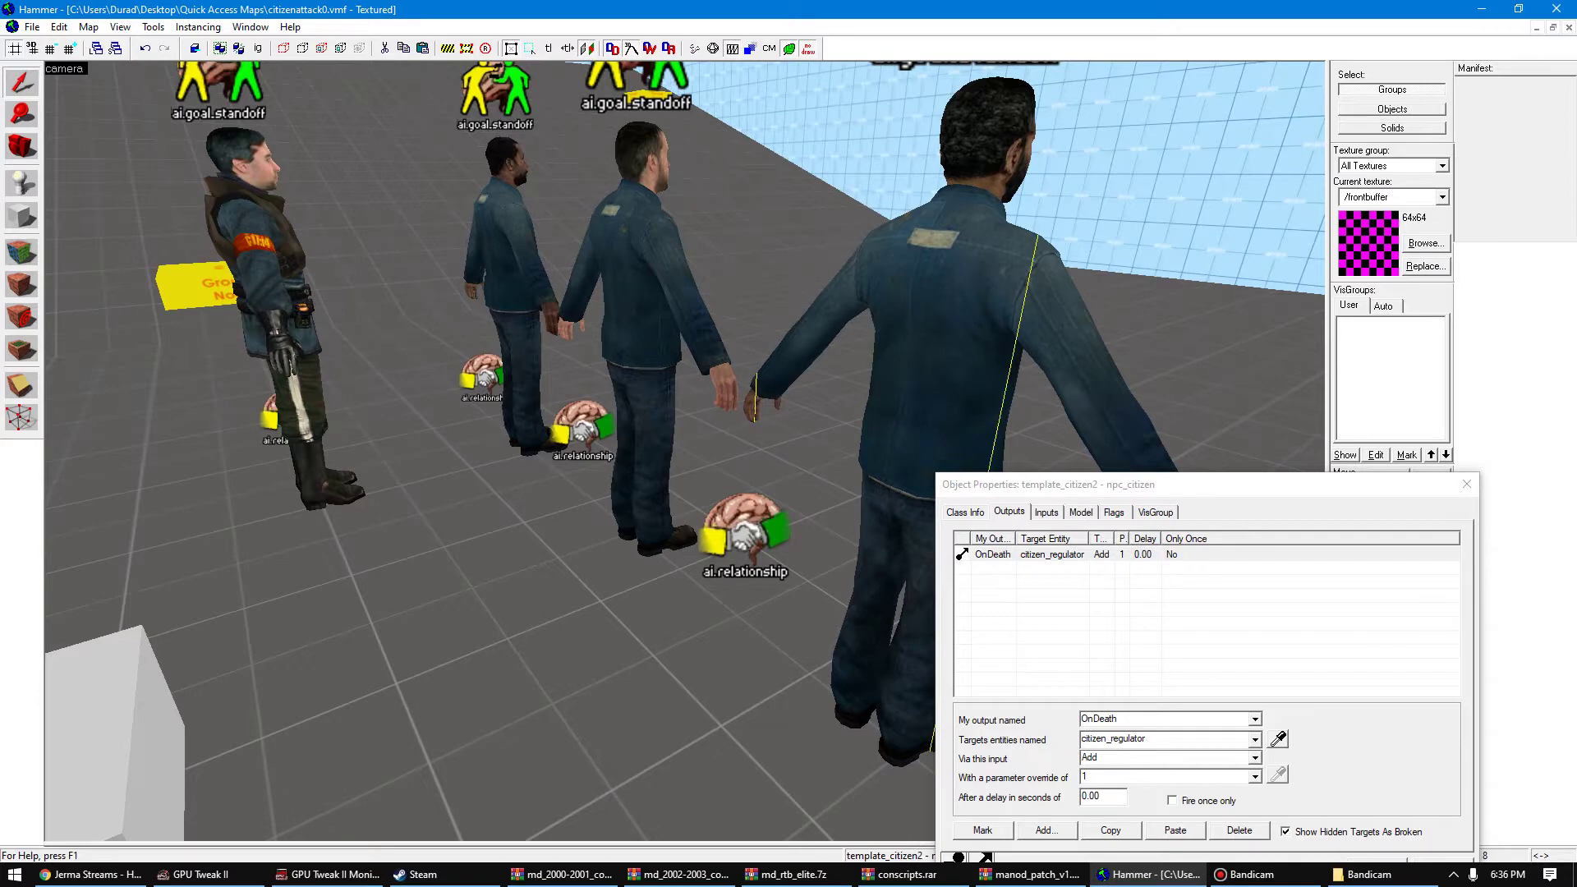
- Select the citizen_regulator math_counter and show its keyvalues, including the minimum and maximum legal values
{"action": "key", "text": "z"}
{"action": "key", "text": "z"}
{"action": "left_click", "coordinate": [497, 589]}
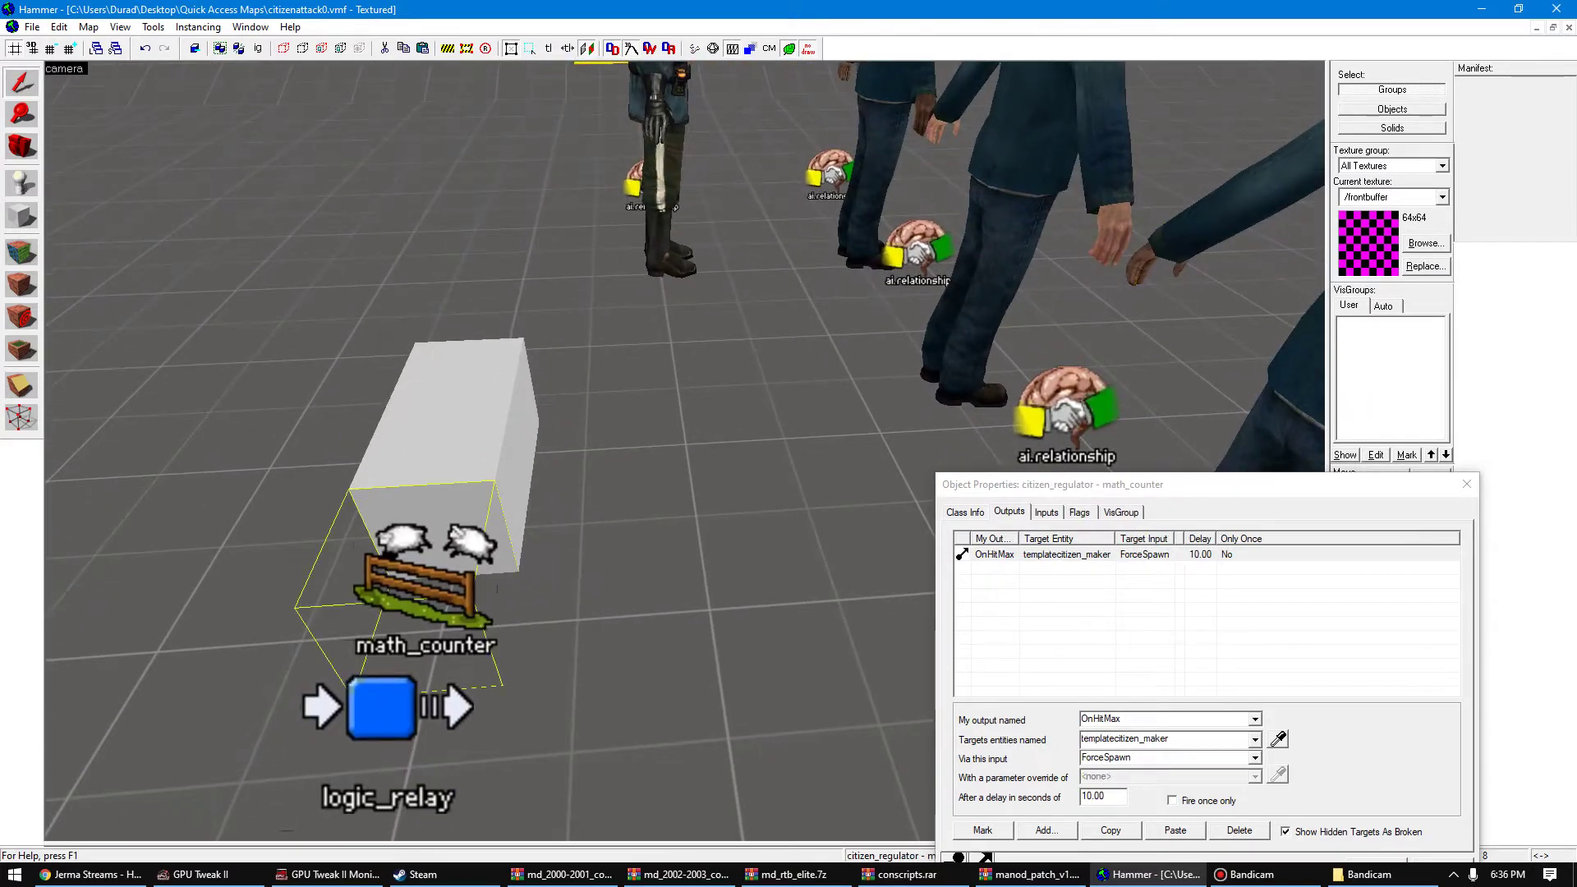
{"action": "key", "text": "alt+Return"}
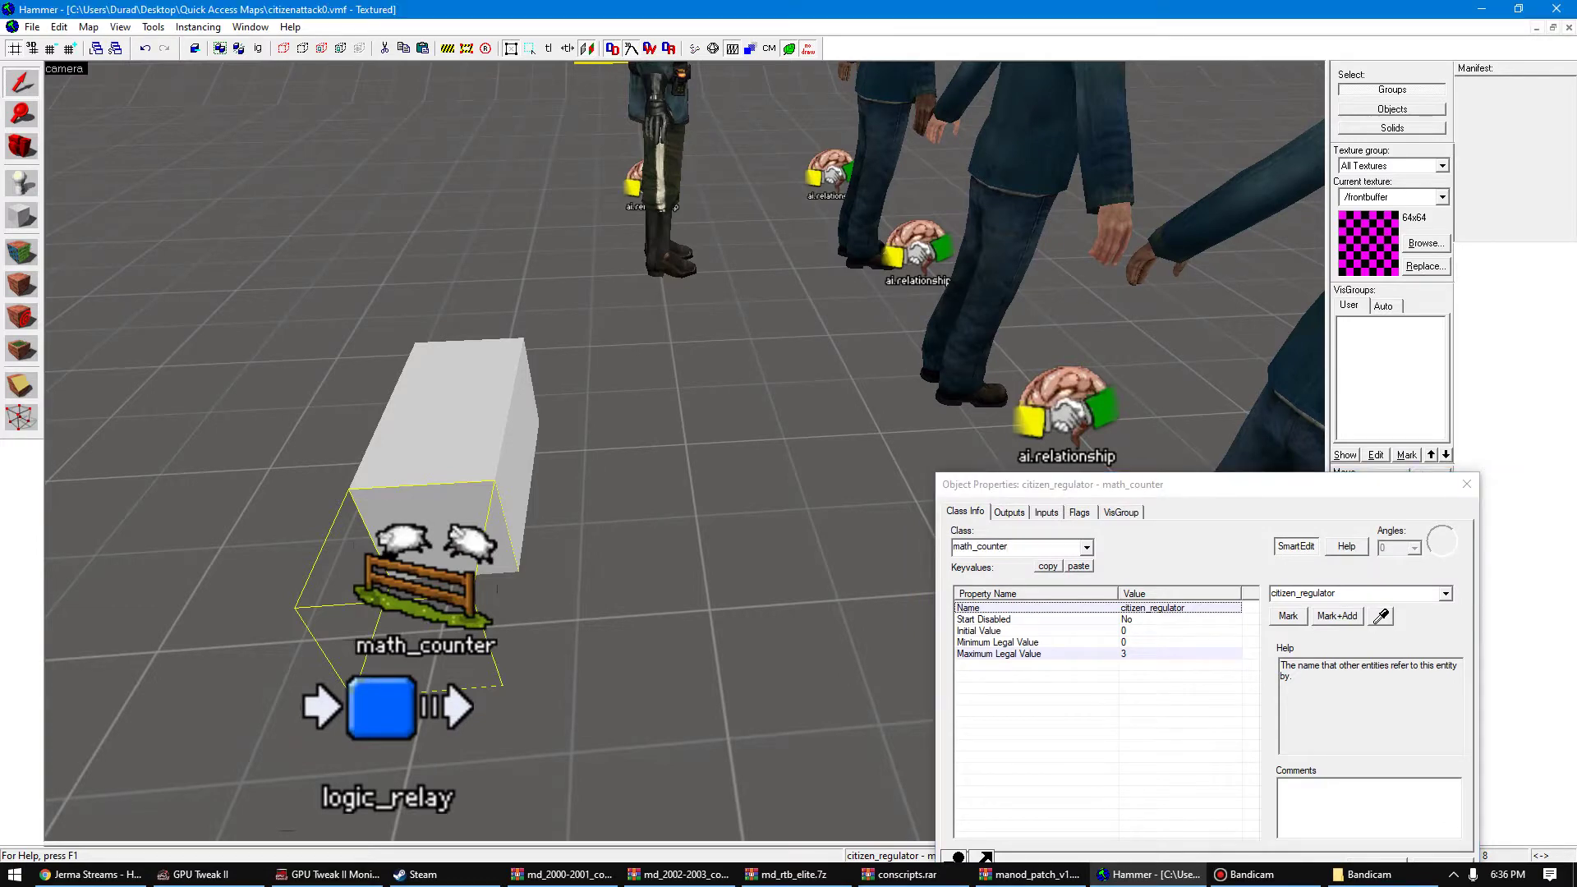
- Review the outputs of the templatecitizen_maker entity, then return to the math_counter's OnHitMax output
{"action": "left_click", "coordinate": [462, 372]}
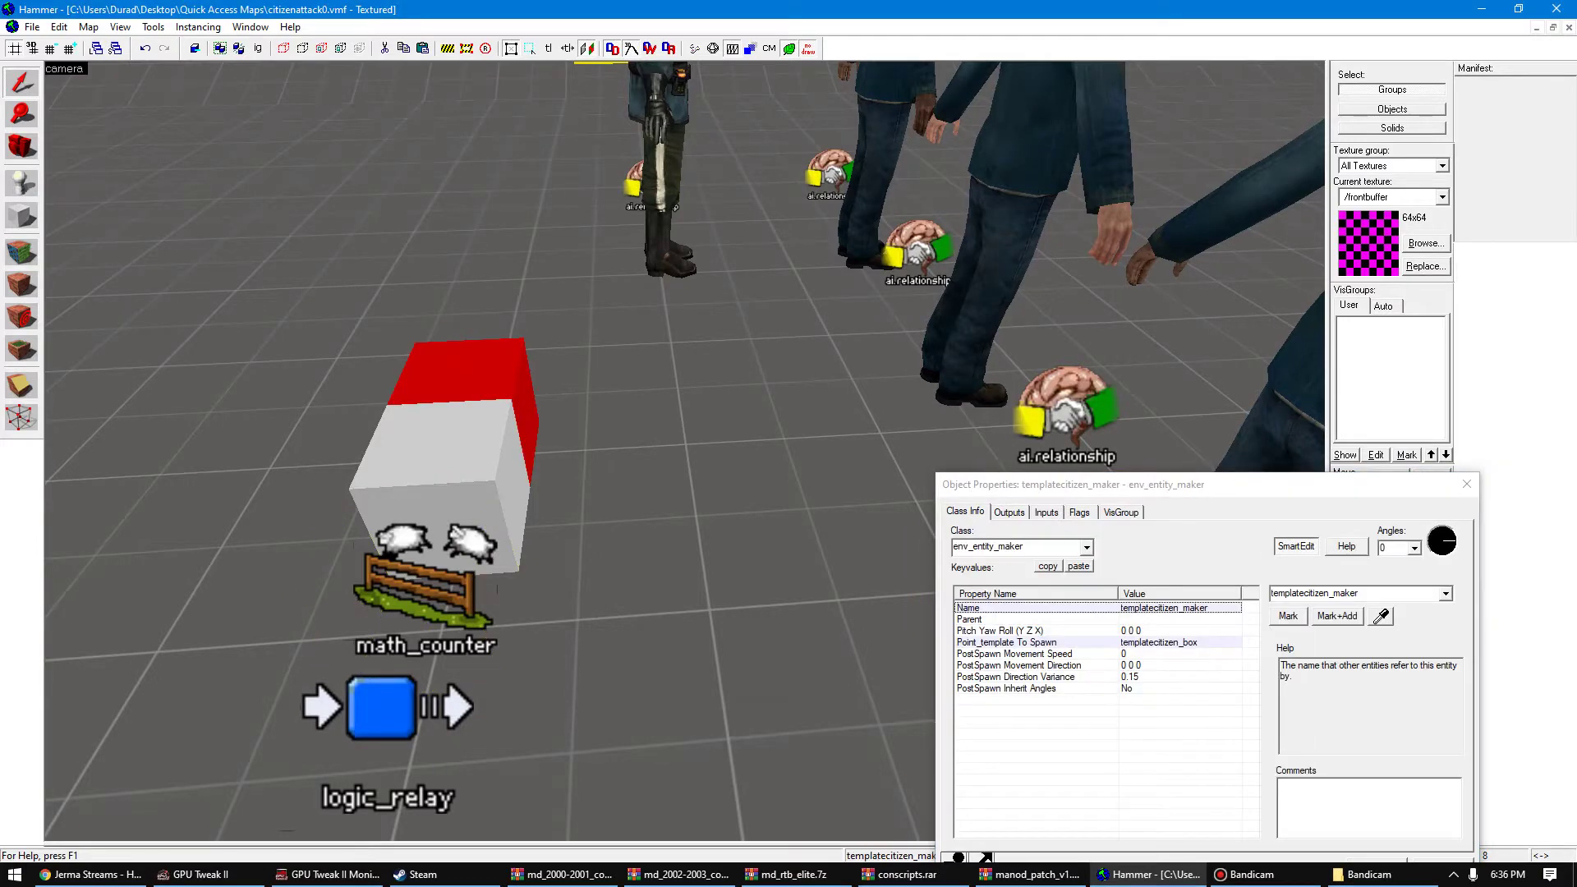
{"action": "left_click", "coordinate": [1009, 512]}
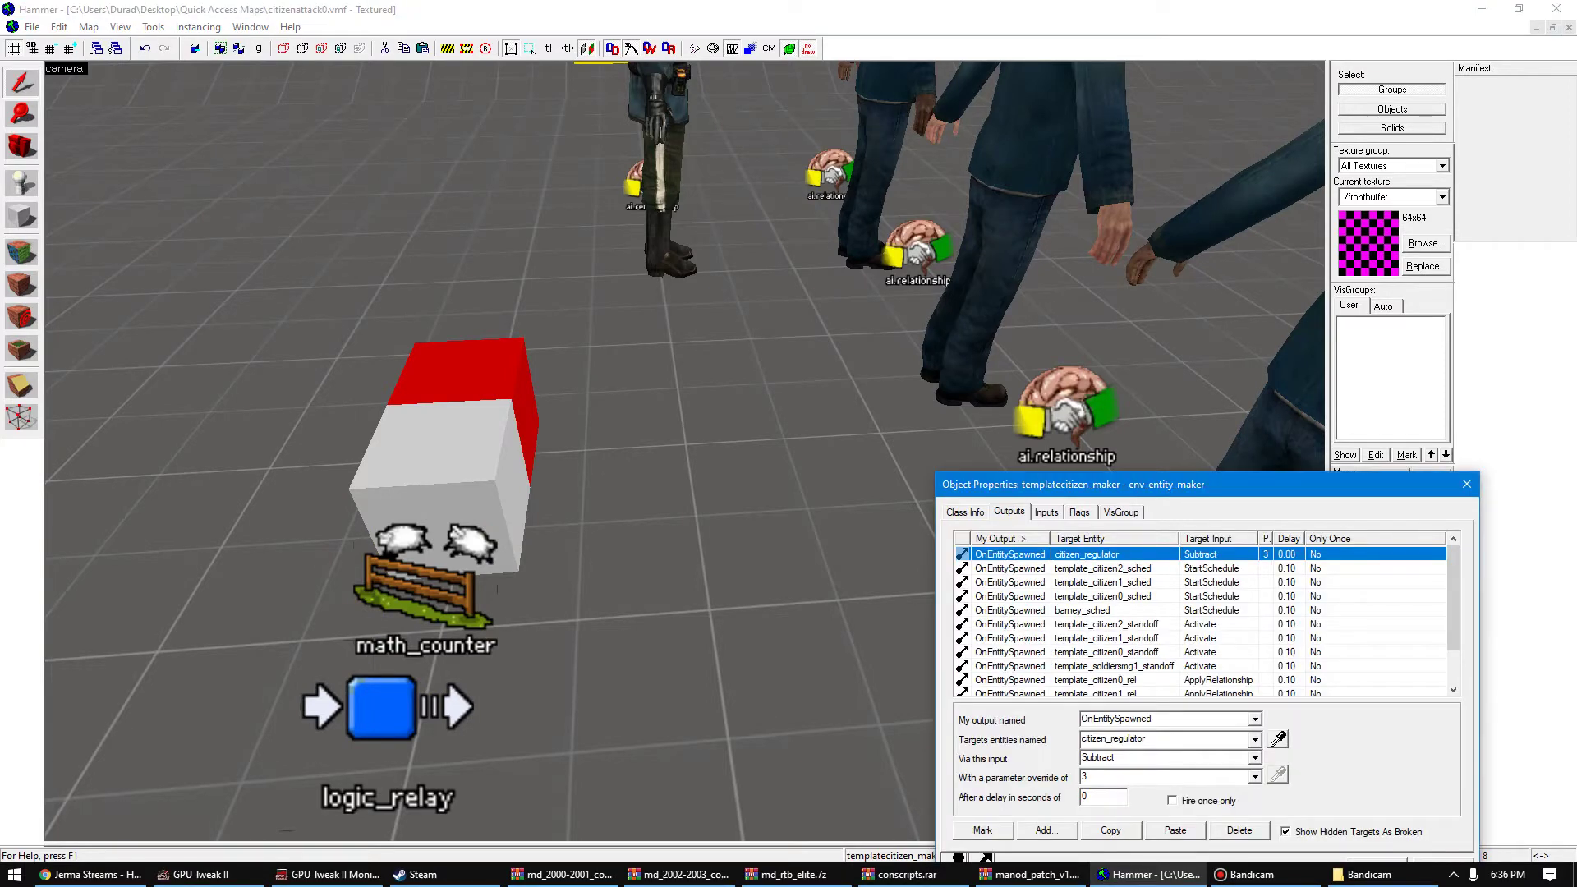
{"action": "left_click", "coordinate": [425, 579]}
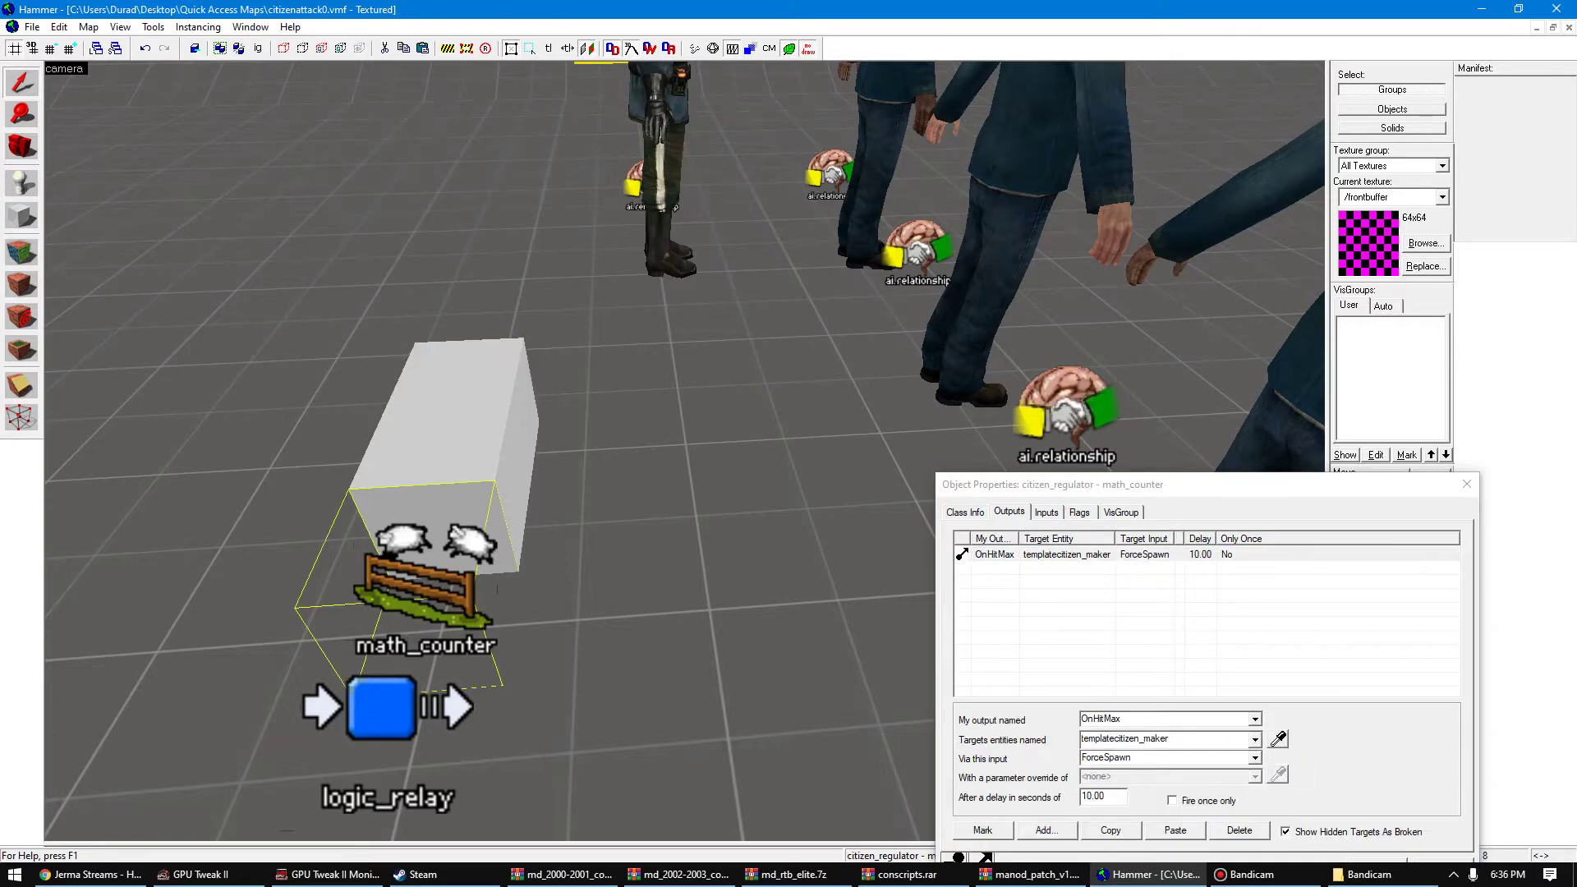
- Check the outputs of the citizen_reinforcement_relay, then those of the adjacent math_counter
{"action": "key", "text": "z"}
{"action": "key", "text": "d"}
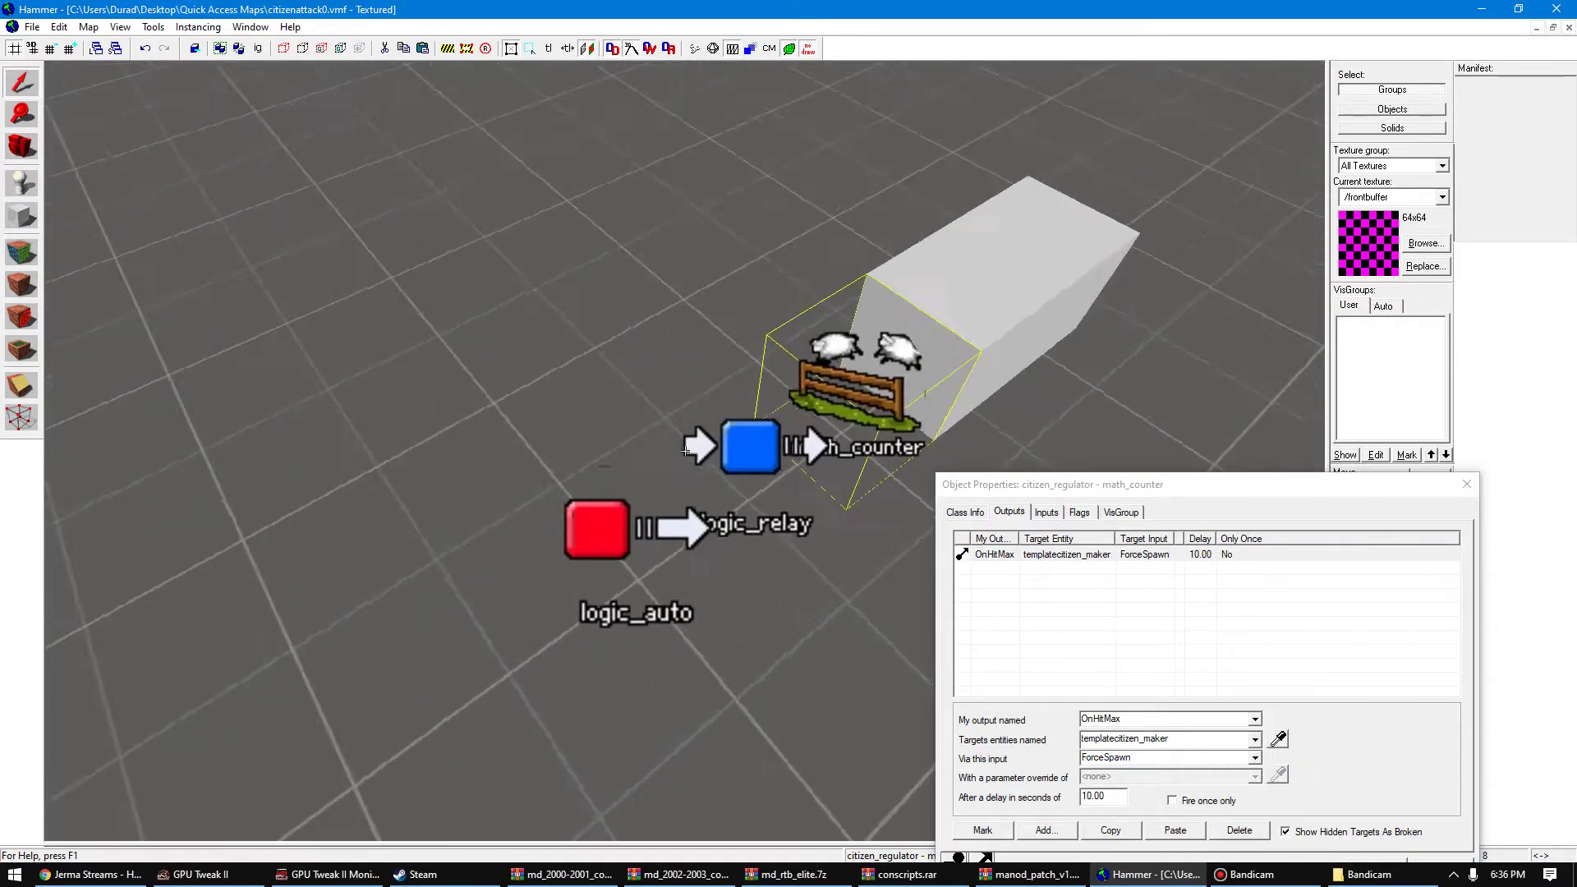
{"action": "key", "text": "z"}
{"action": "left_click", "coordinate": [379, 428]}
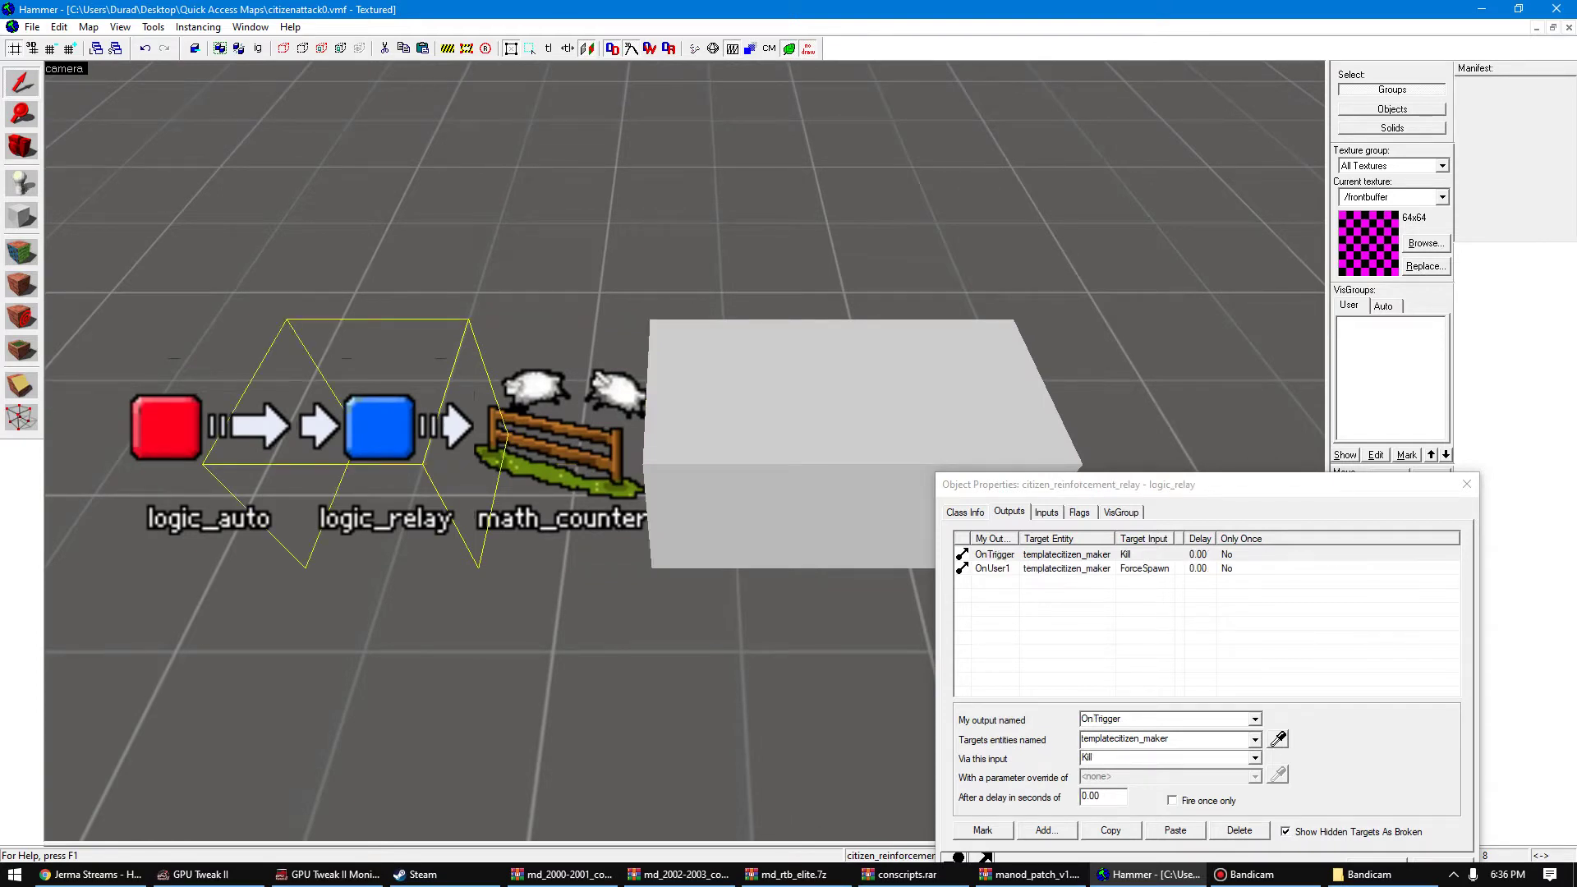
{"action": "left_click", "coordinate": [560, 435]}
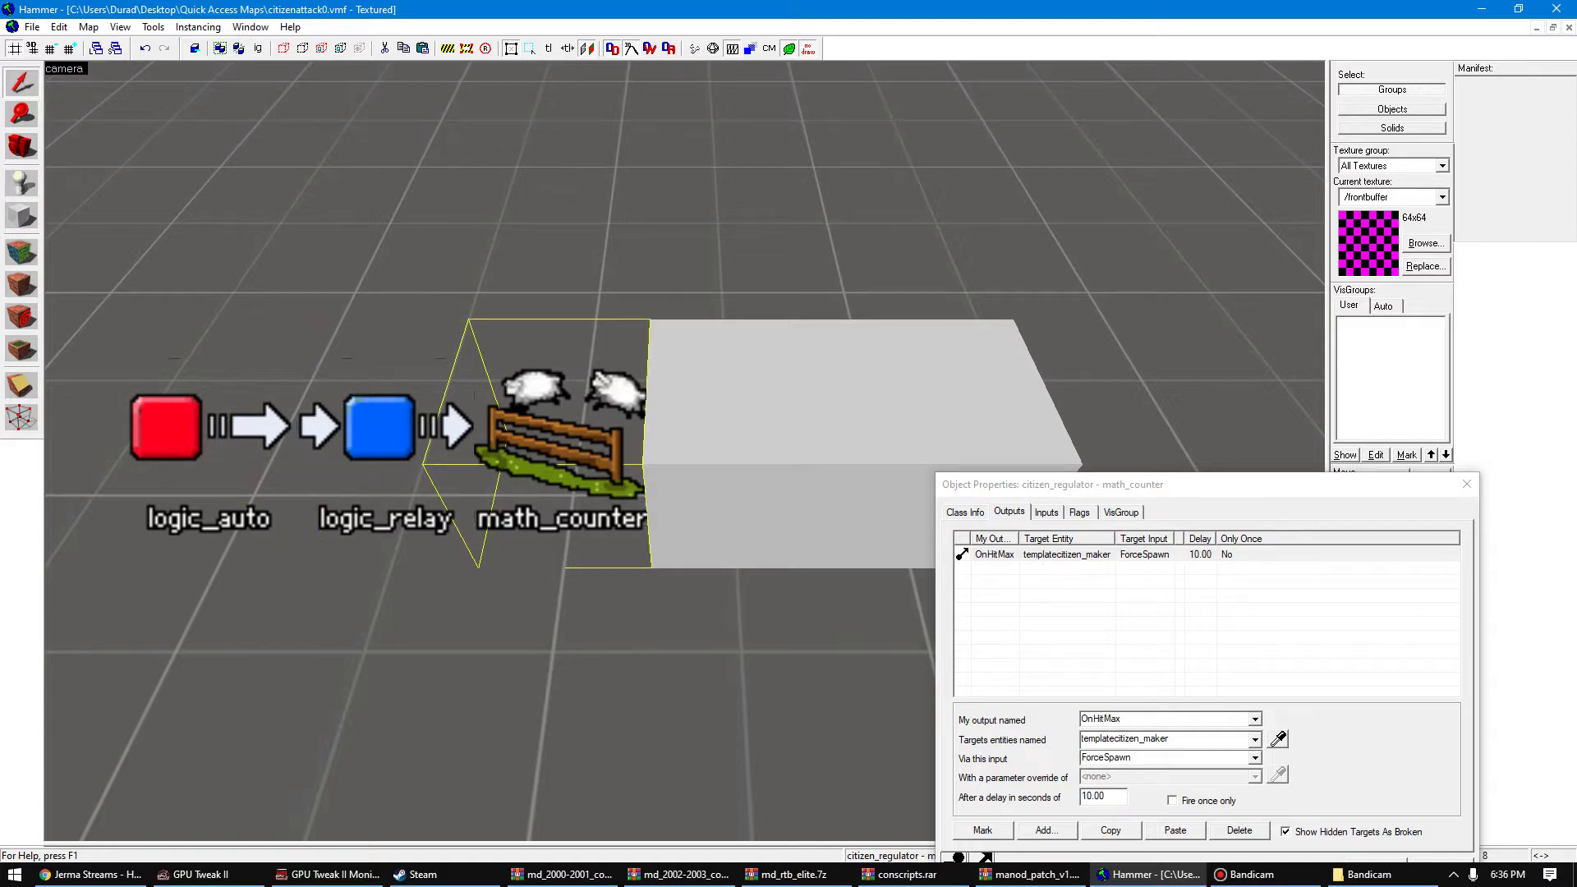
- Check the outputs of templatecitizen_box and templatecitizen_maker, then show the box's list of template entities
{"action": "left_click", "coordinate": [749, 440]}
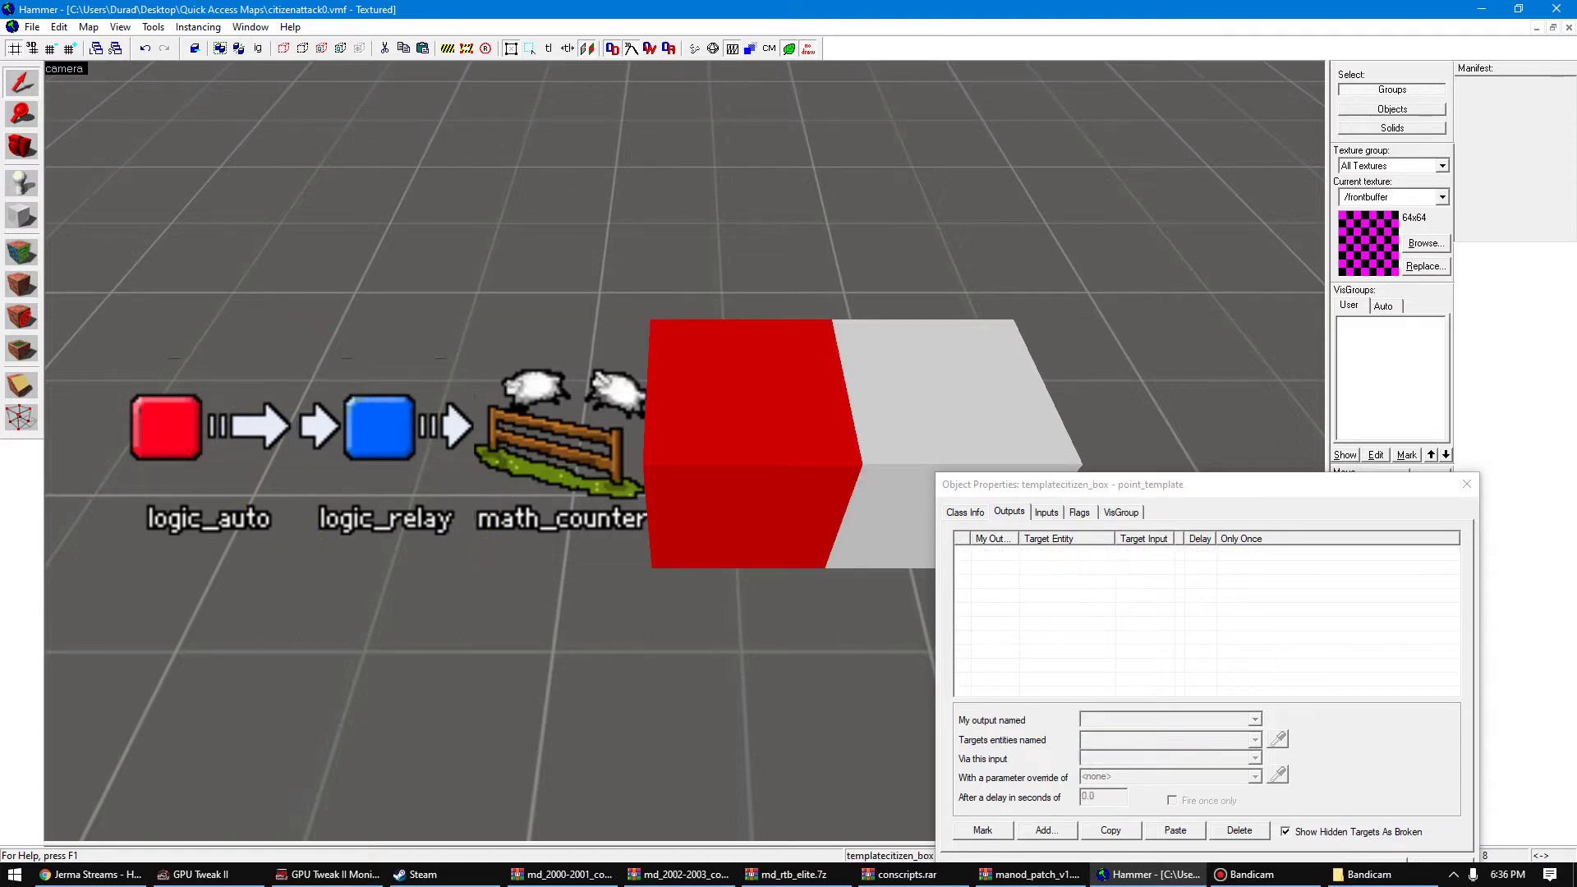
{"action": "left_click", "coordinate": [945, 415]}
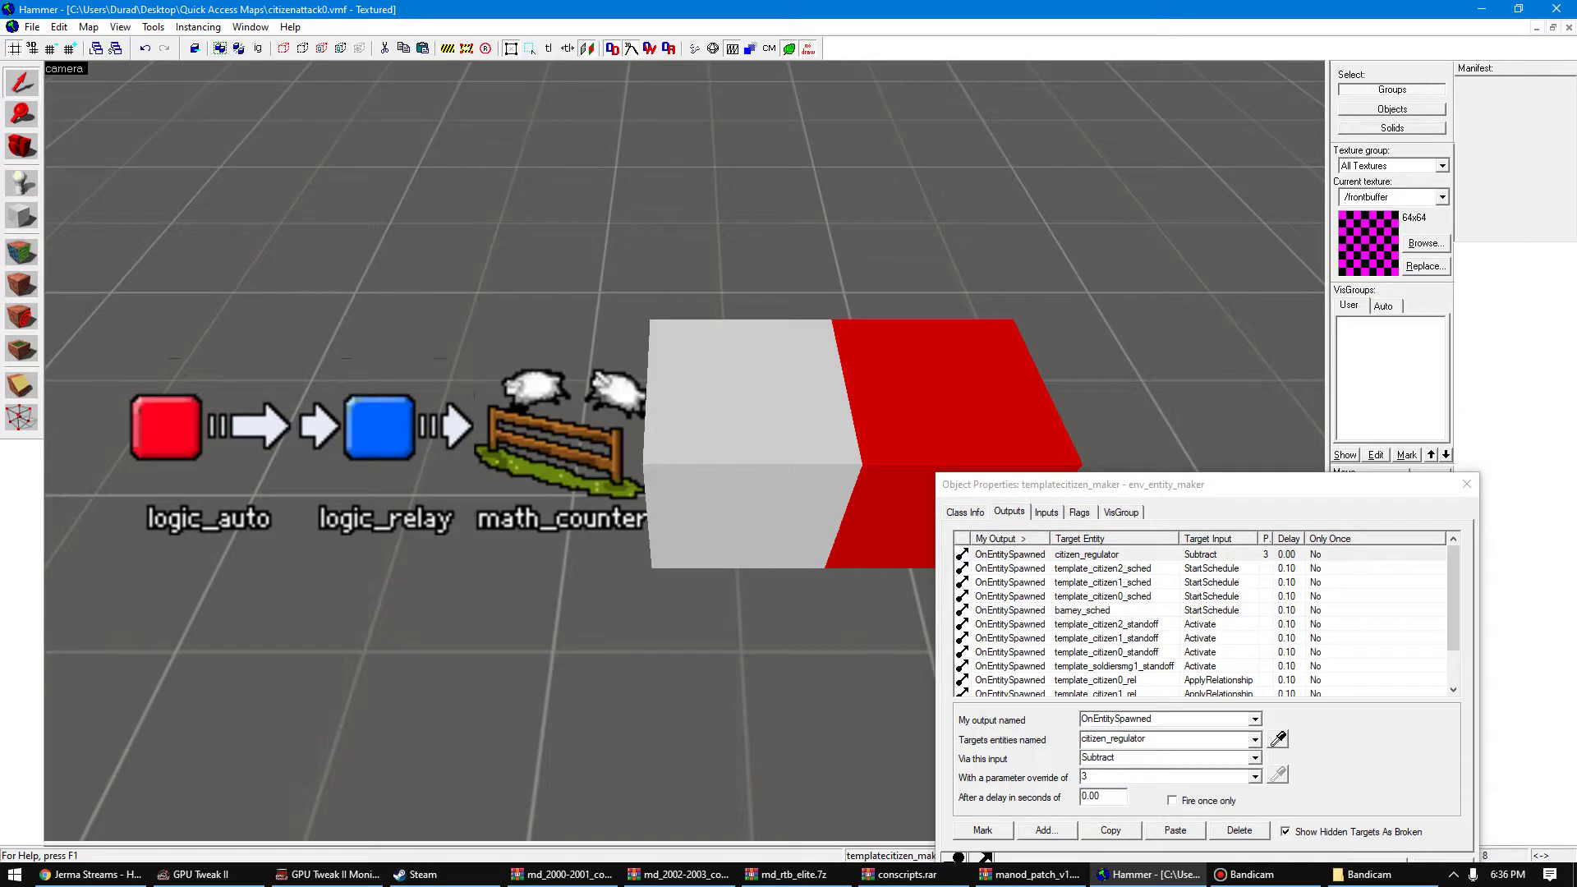
{"action": "left_click", "coordinate": [751, 440]}
{"action": "left_click", "coordinate": [965, 512]}
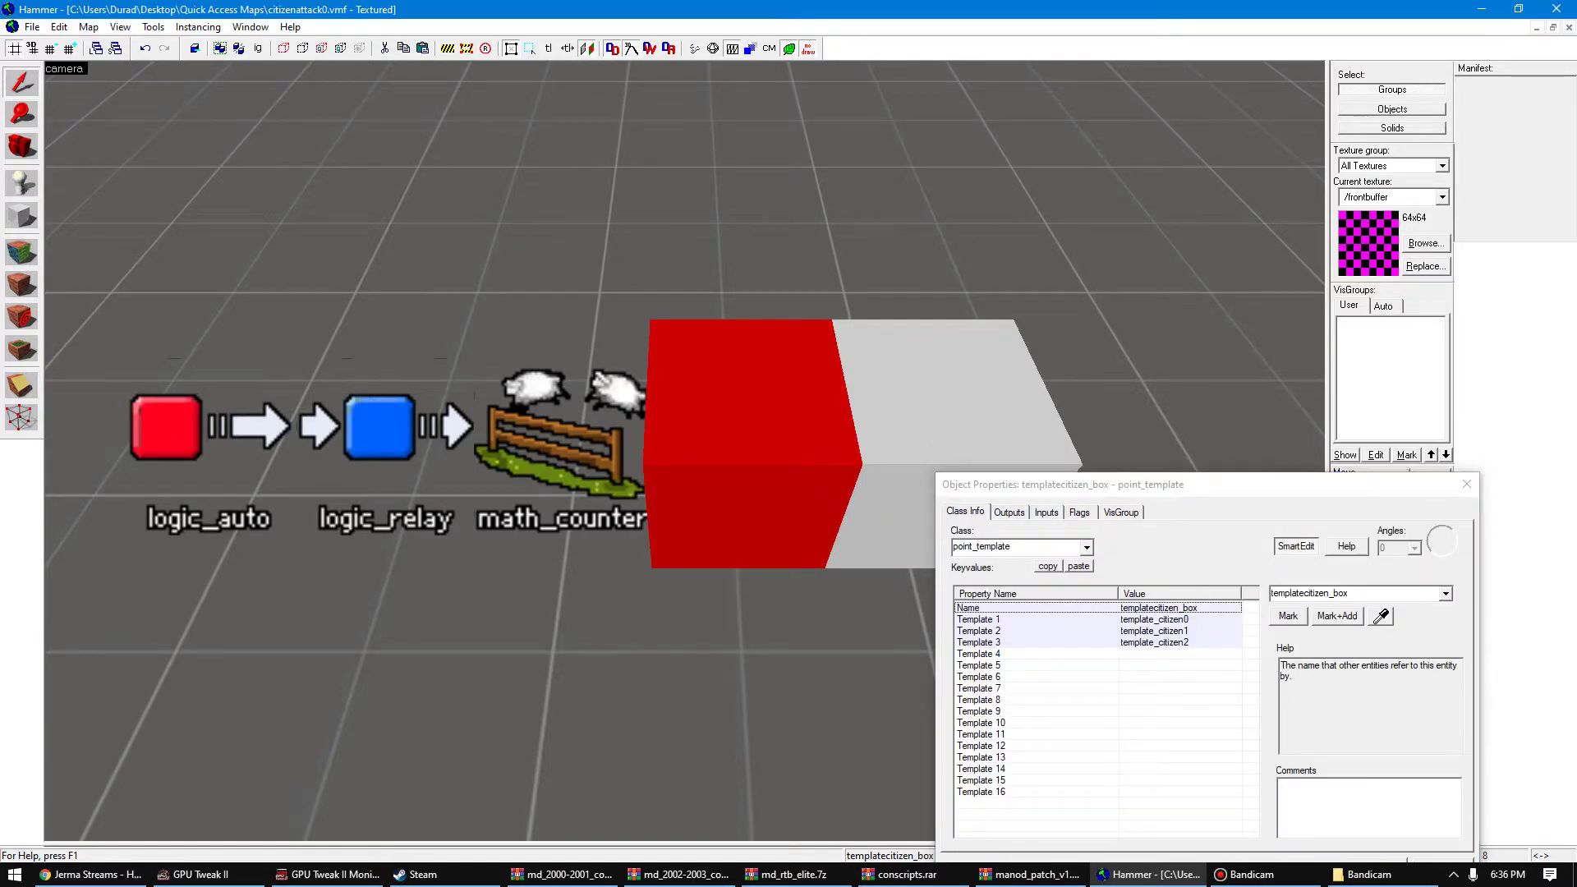
- Show the outputs of templatecitizen_maker and survey the citizen NPCs with their schedule, standoff and relationship entities
{"action": "left_click", "coordinate": [944, 402]}
{"action": "key", "text": "z"}
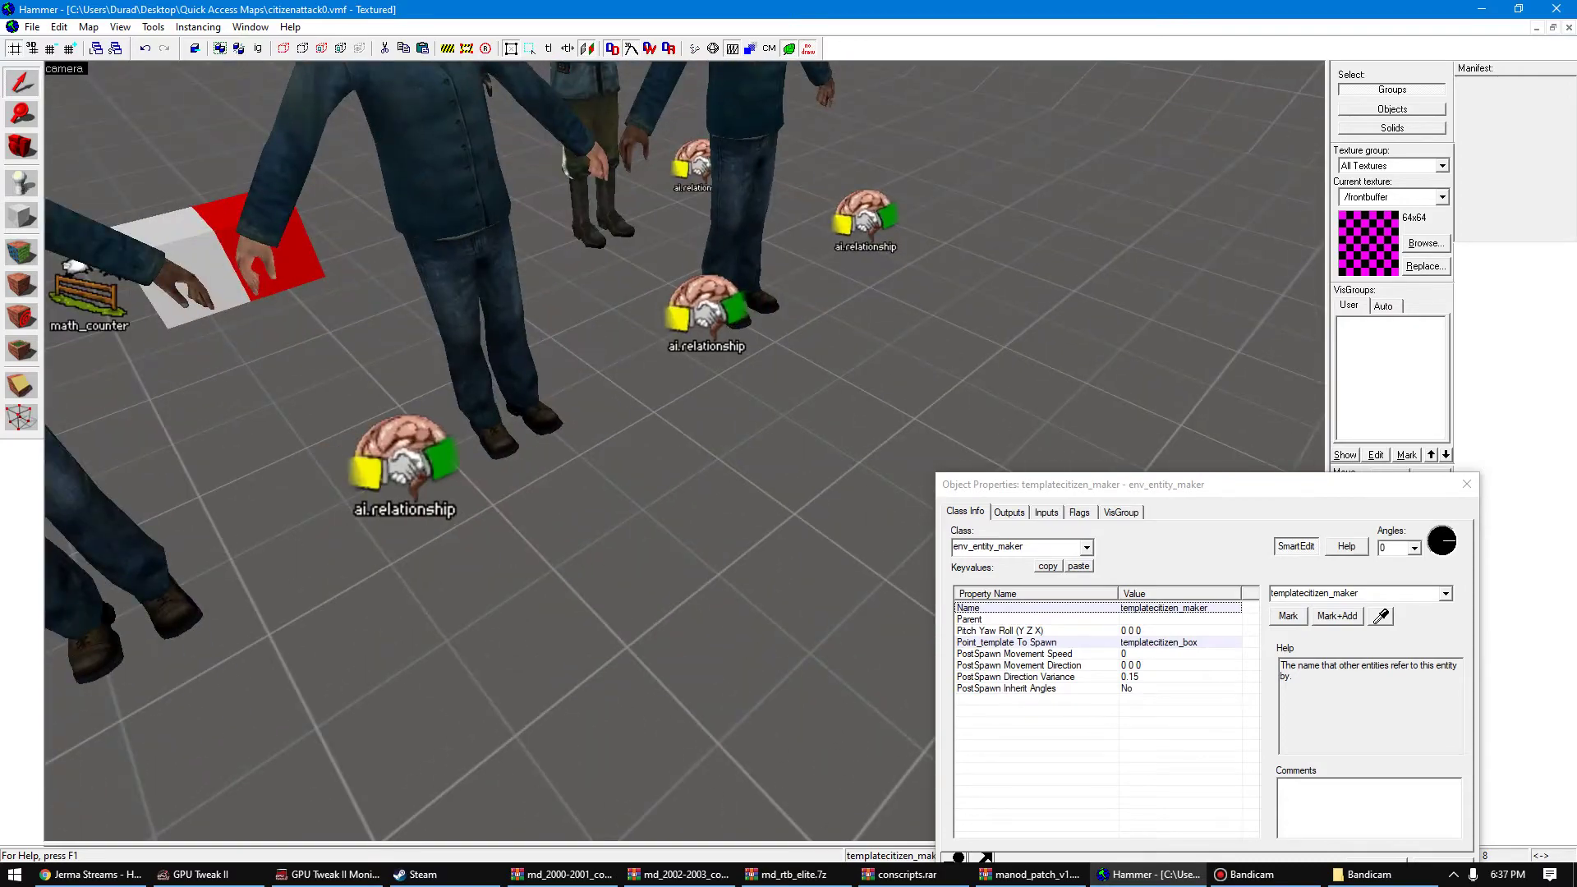
{"action": "left_click", "coordinate": [1009, 513]}
{"action": "key", "text": "z"}
{"action": "key", "text": "w"}
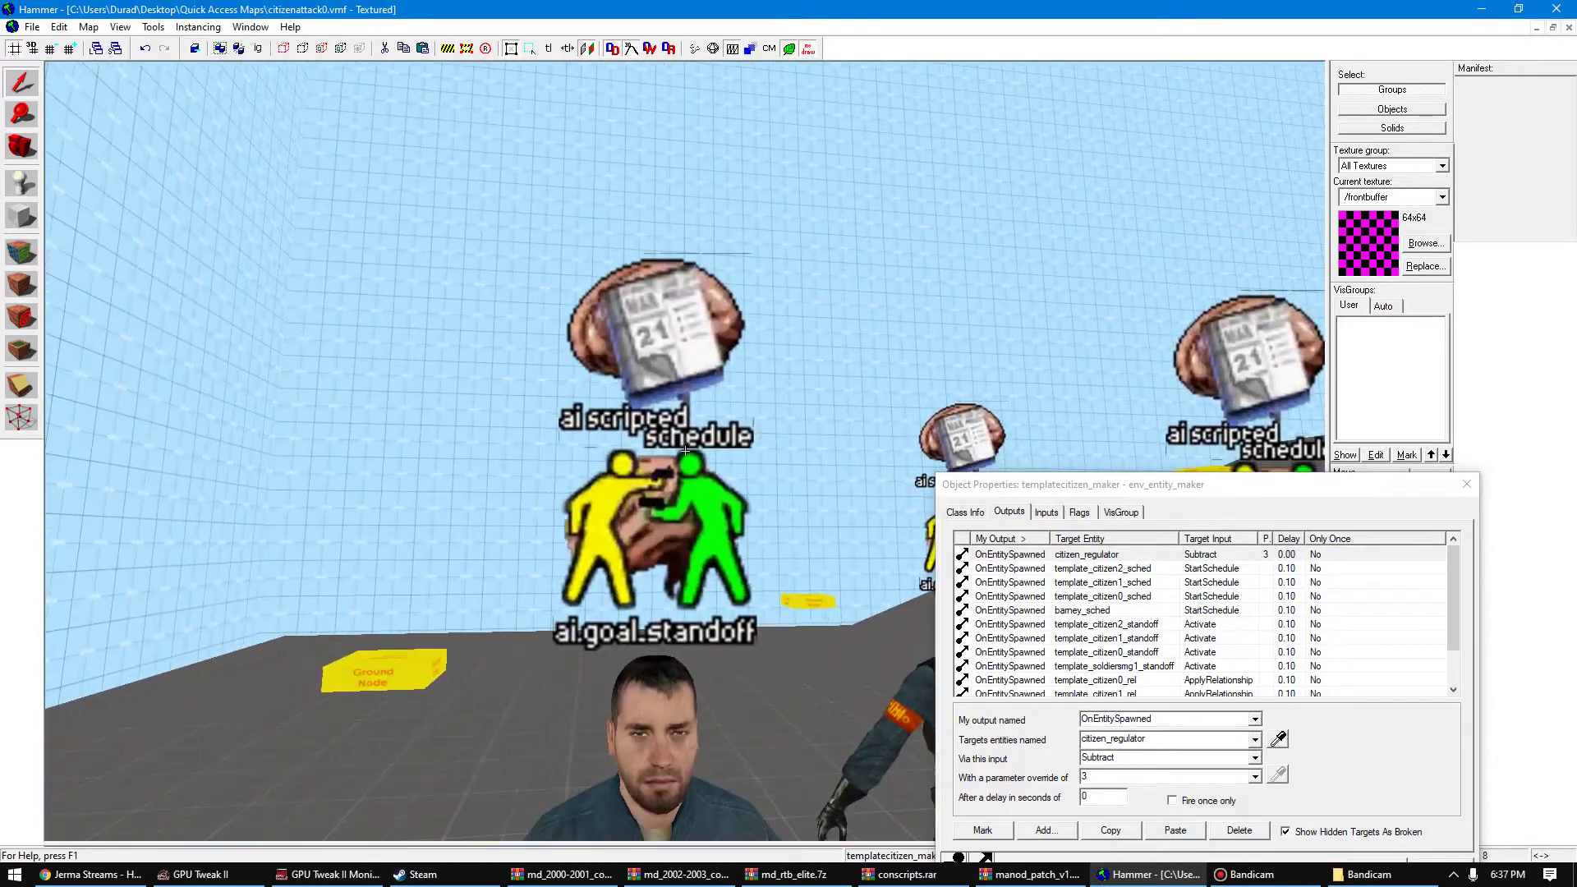
{"action": "key", "text": "s"}
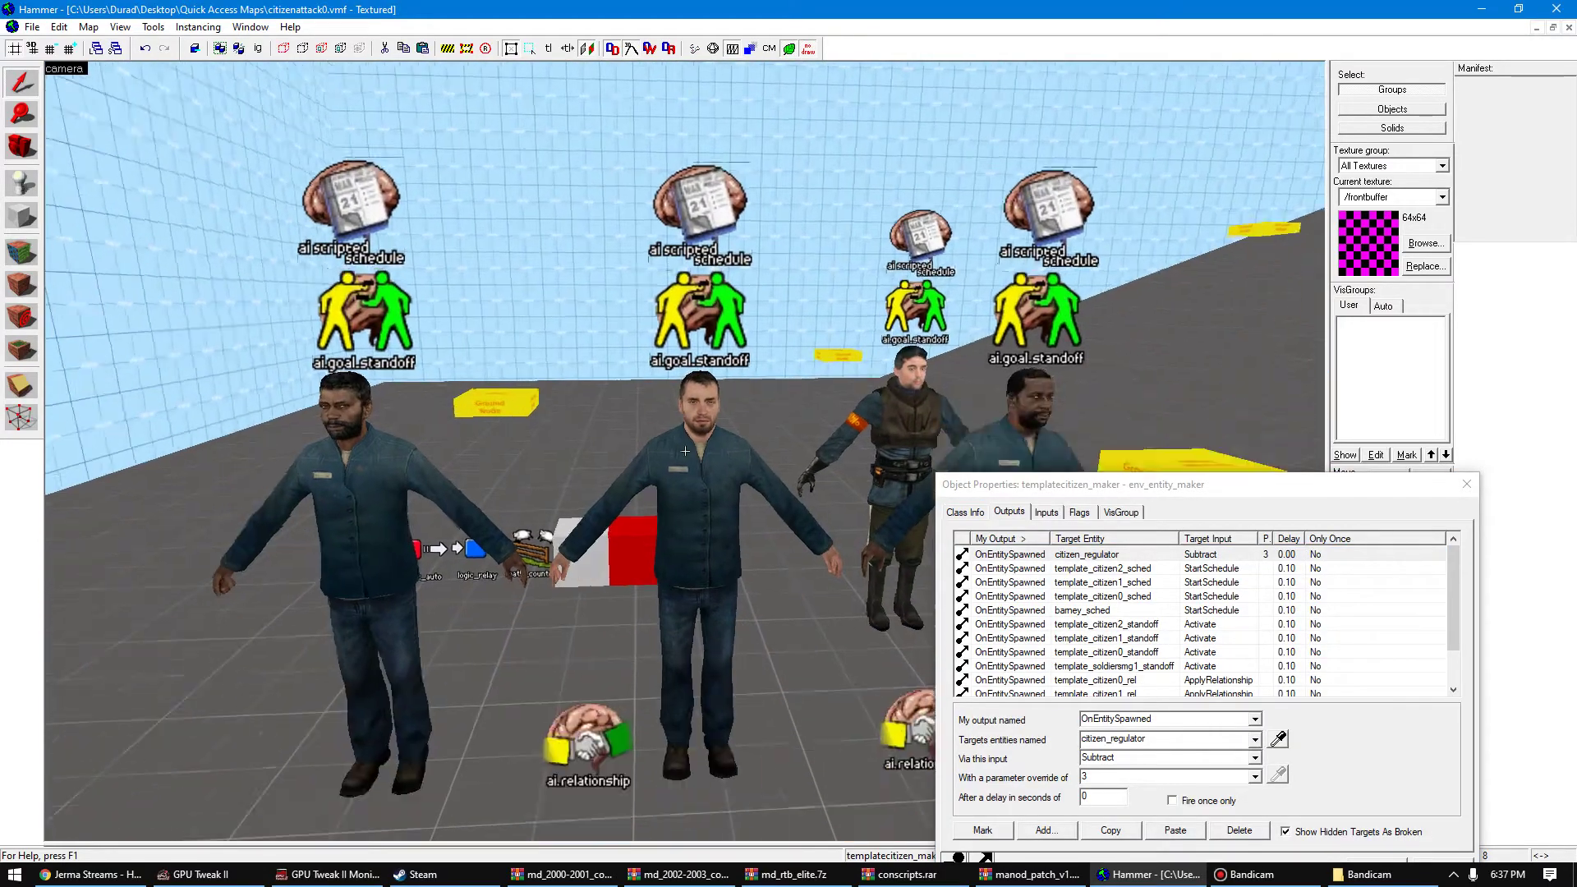
{"action": "key", "text": "w"}
{"action": "key", "text": "d"}
{"action": "key", "text": "w"}
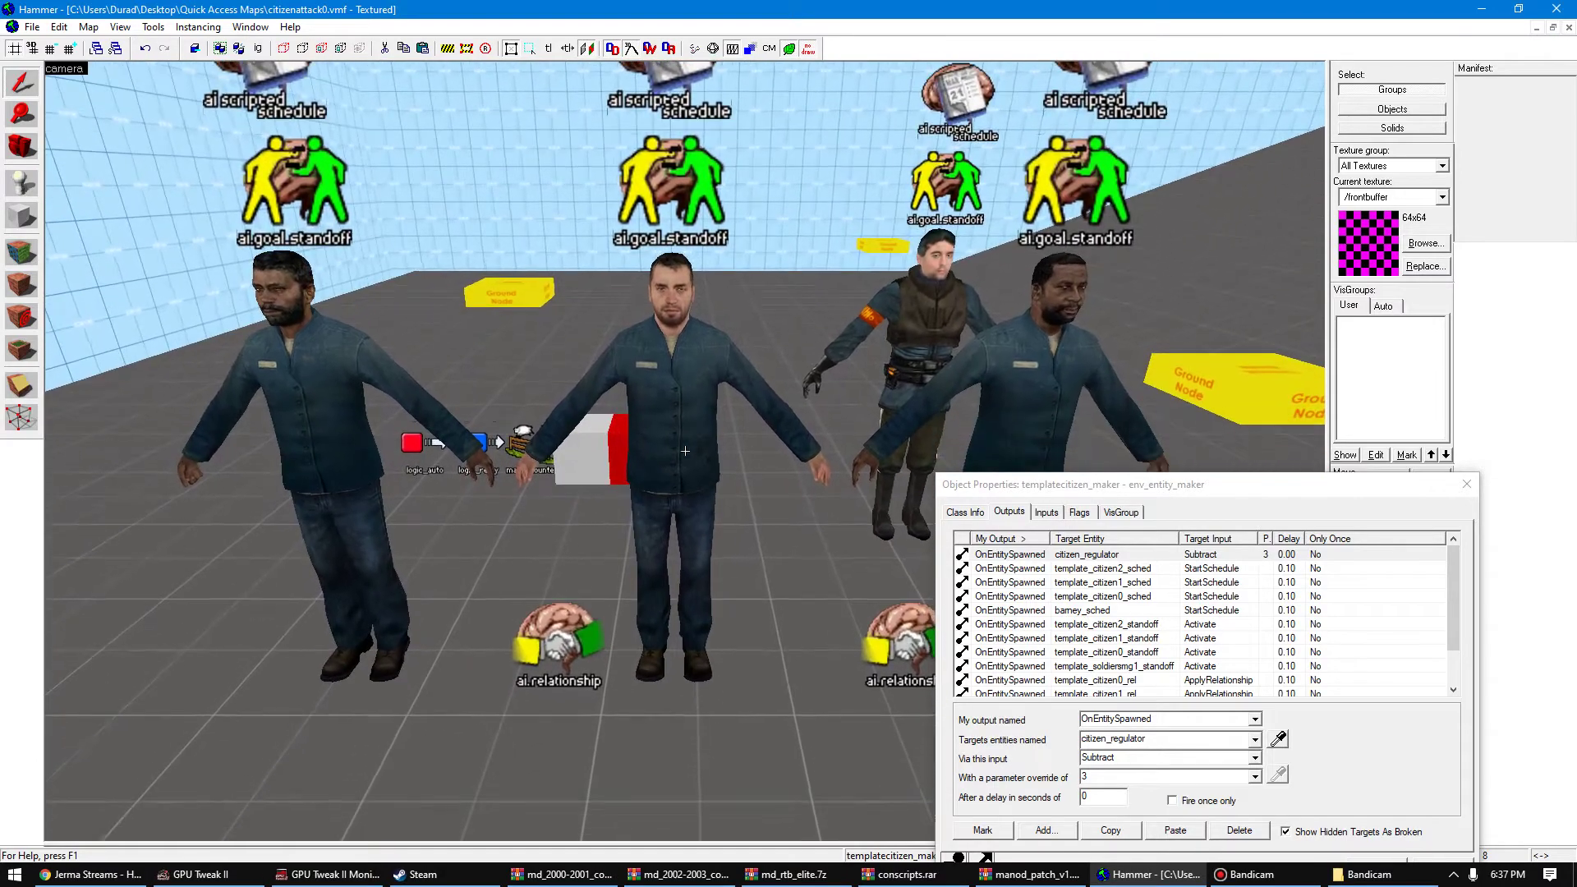
{"action": "key", "text": "a"}
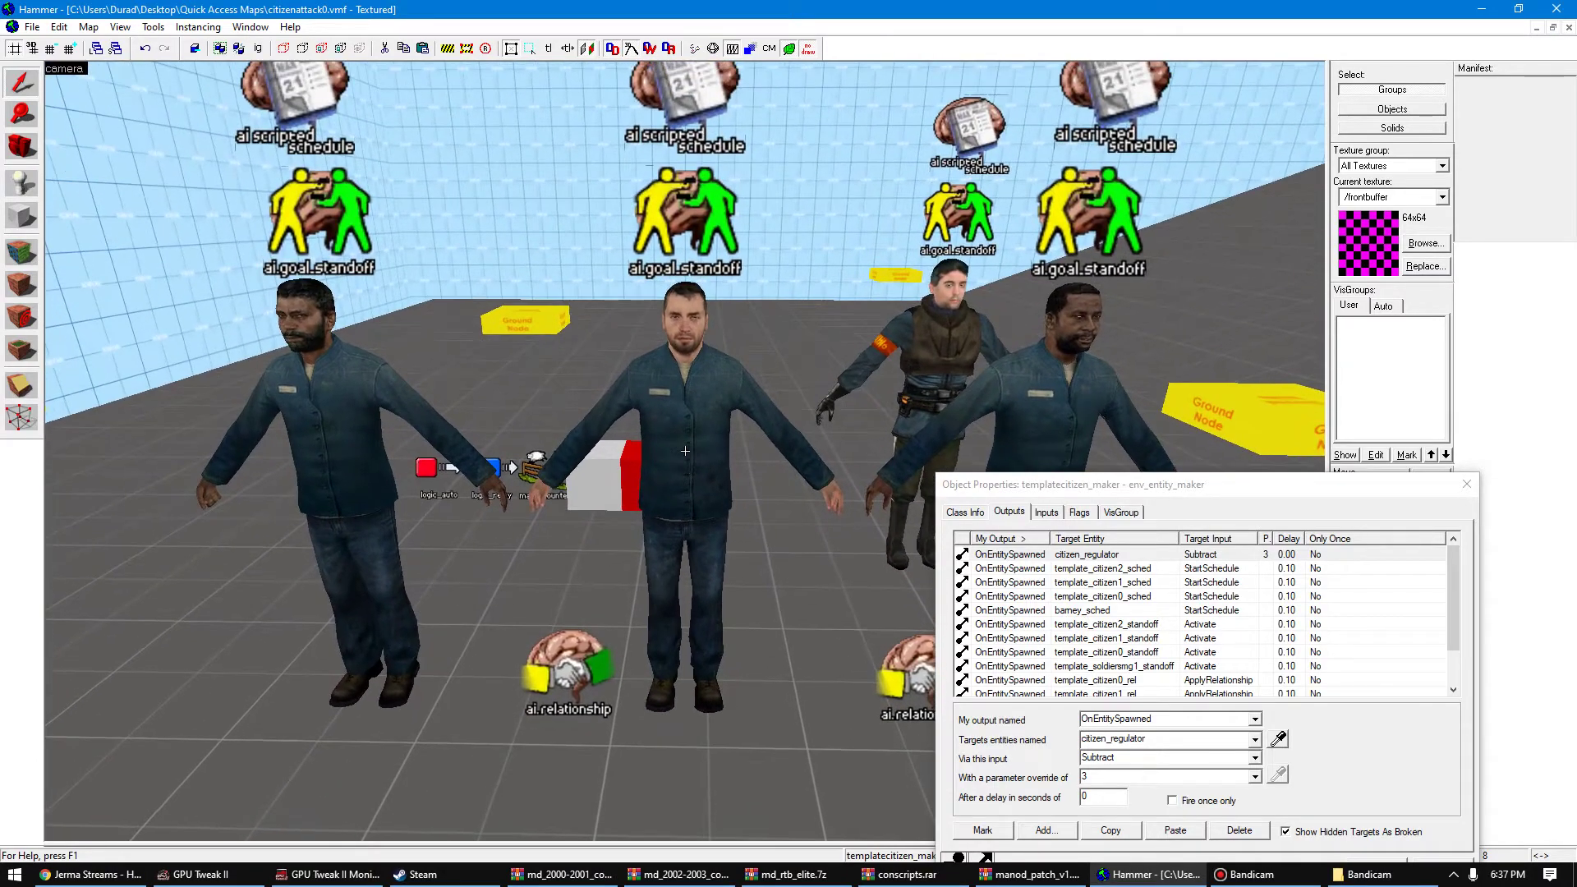
- Select the template_citizen2_rel ai_relationship and examine its keyvalues
{"action": "key", "text": "z"}
{"action": "left_click", "coordinate": [674, 580]}
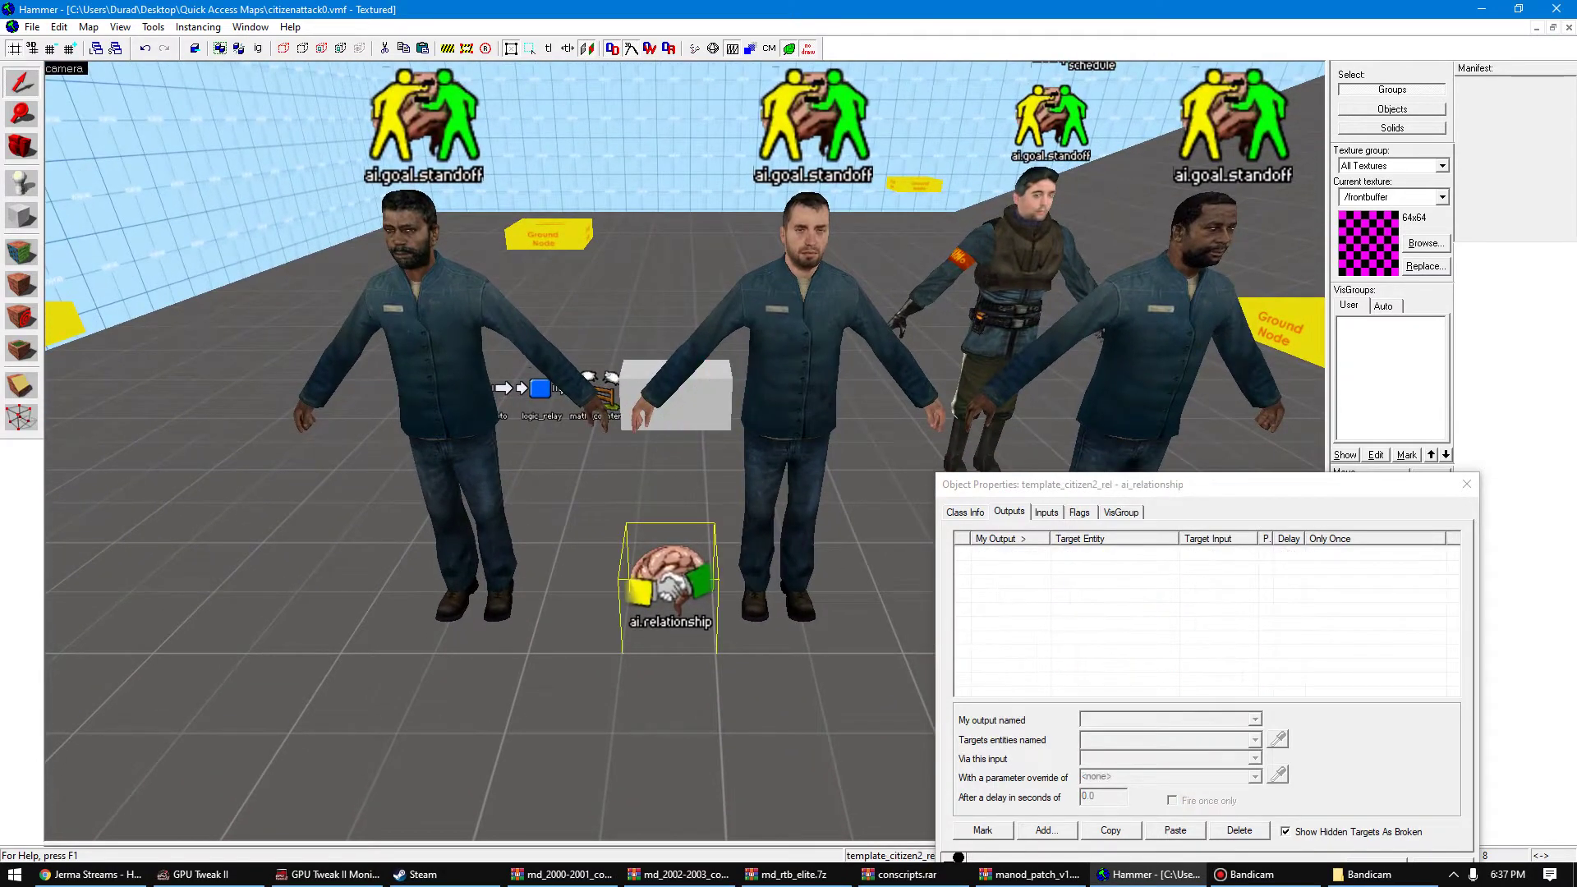
{"action": "left_click", "coordinate": [965, 513]}
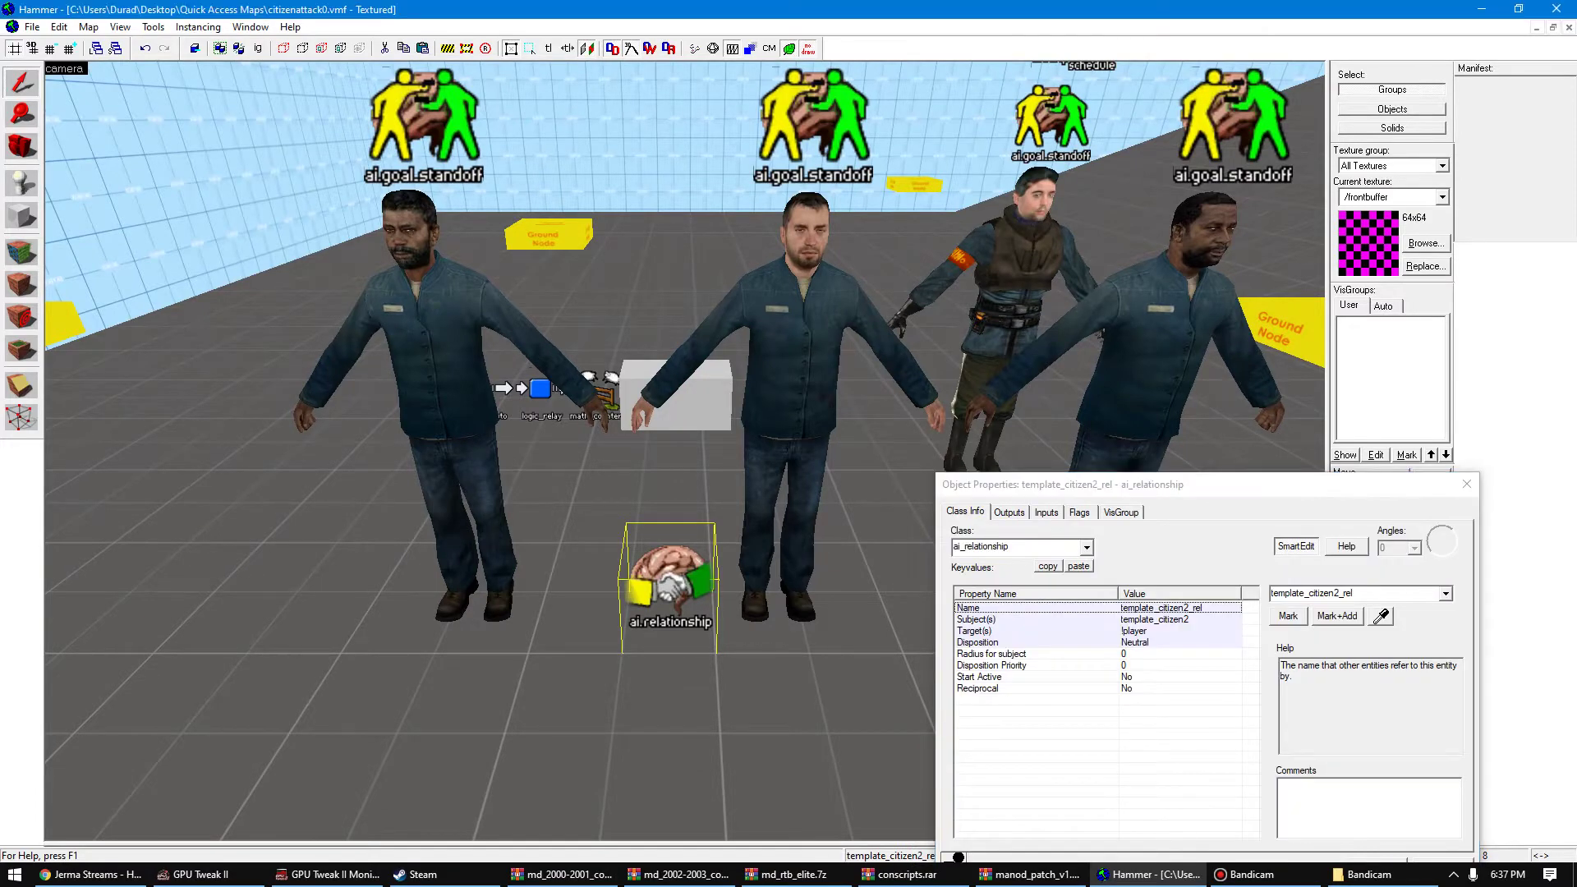
- Examine the keyvalues of template_citizen2's ai_goal_standoff and then its aiscripted_schedule
{"action": "key", "text": "z"}
{"action": "key", "text": "z"}
{"action": "left_click", "coordinate": [493, 395]}
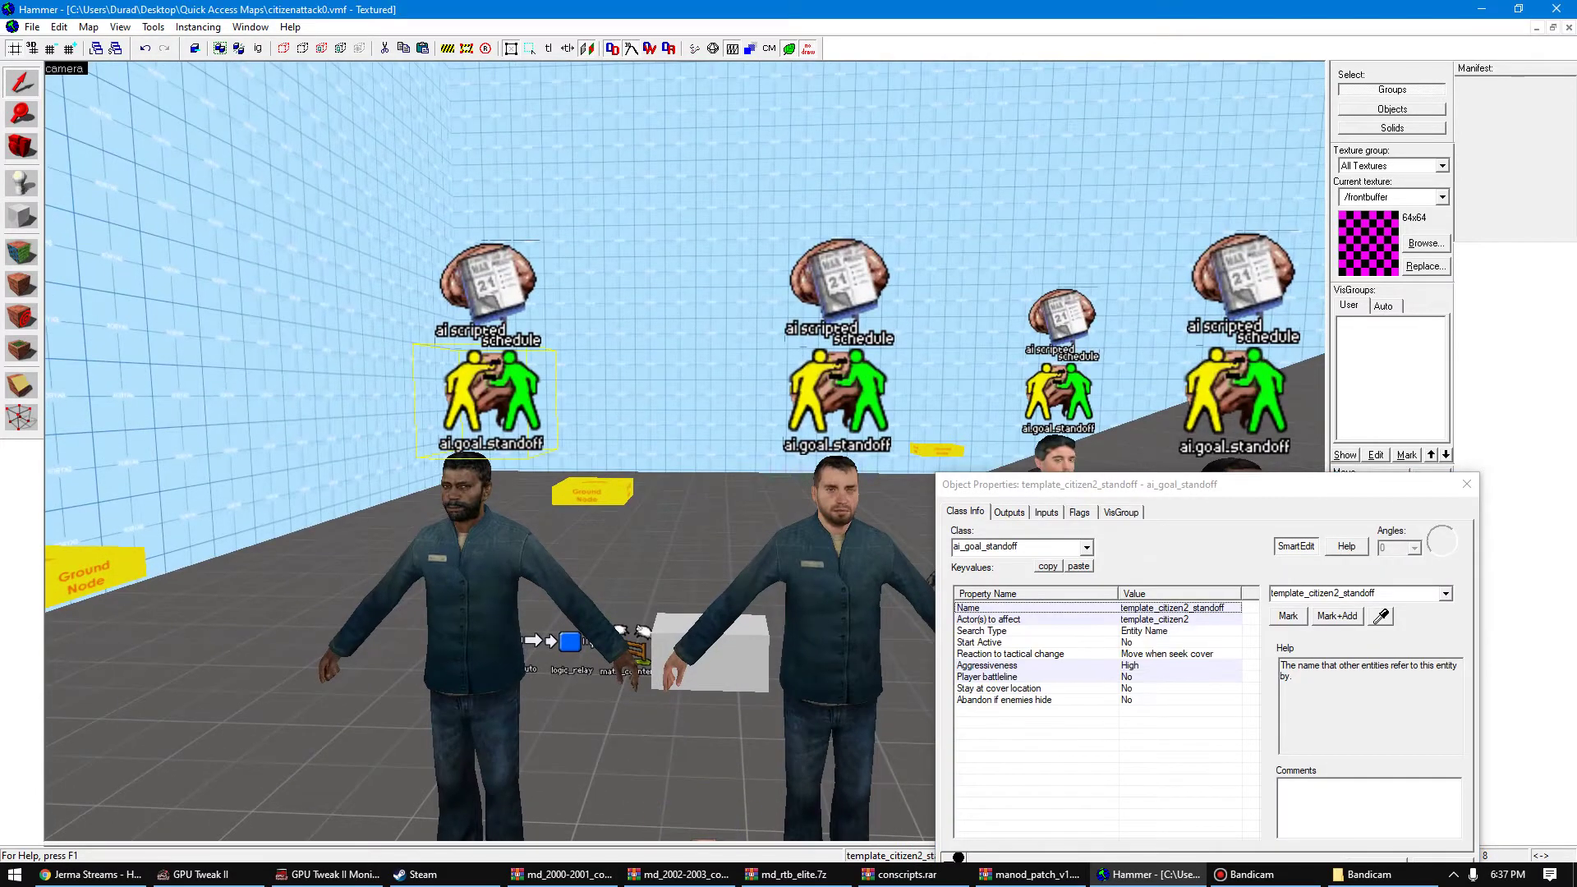
{"action": "left_click", "coordinate": [490, 284]}
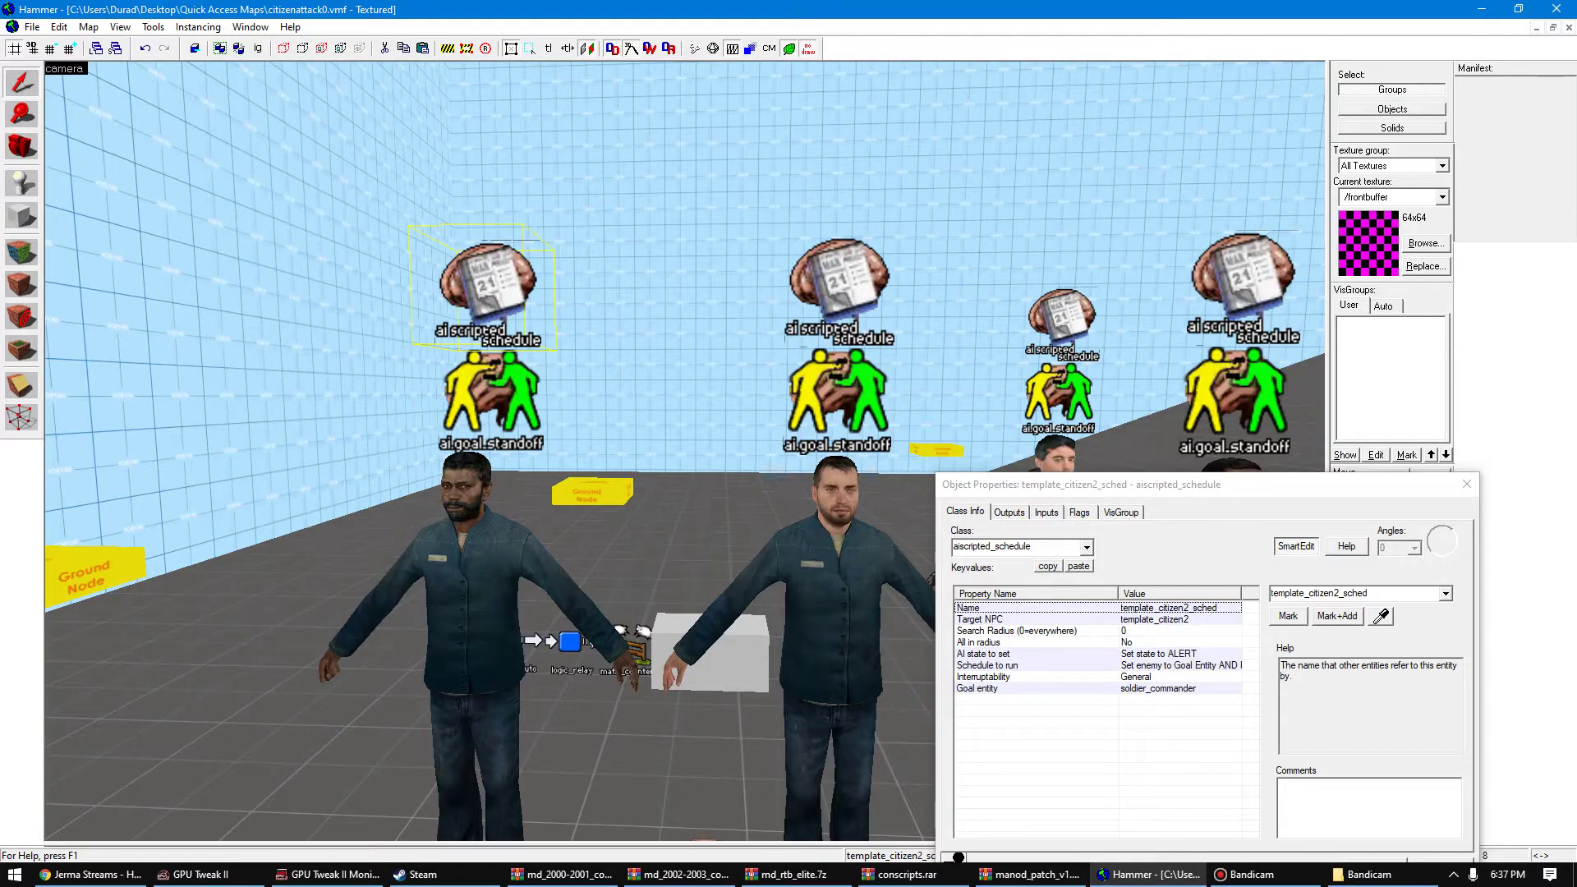
{"action": "key", "text": "z"}
{"action": "key", "text": "s"}
{"action": "key", "text": "w"}
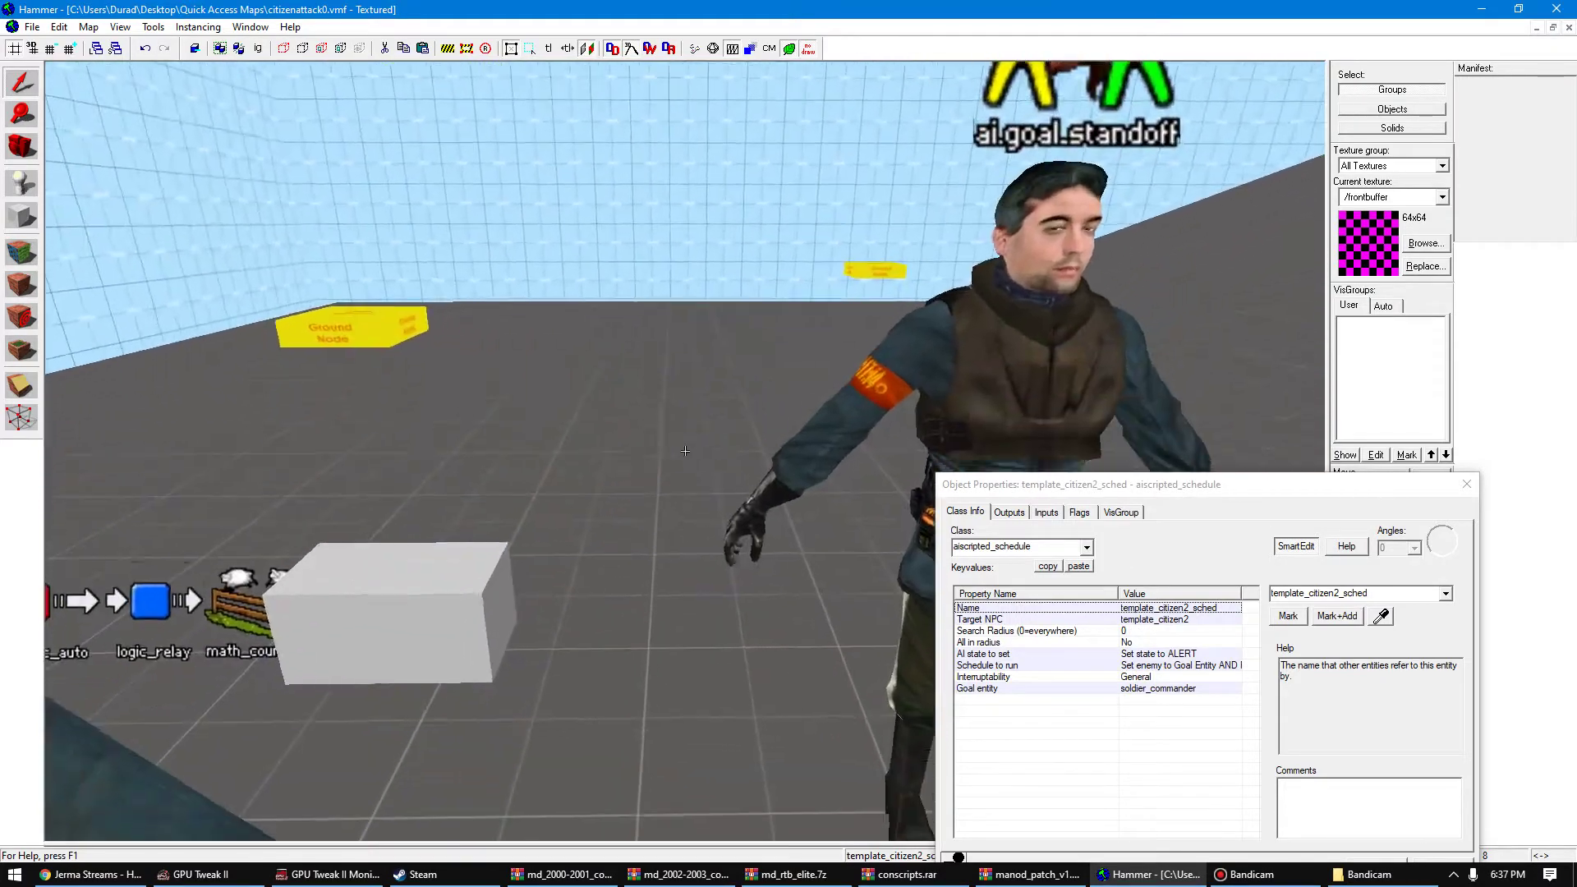
{"action": "key", "text": "s"}
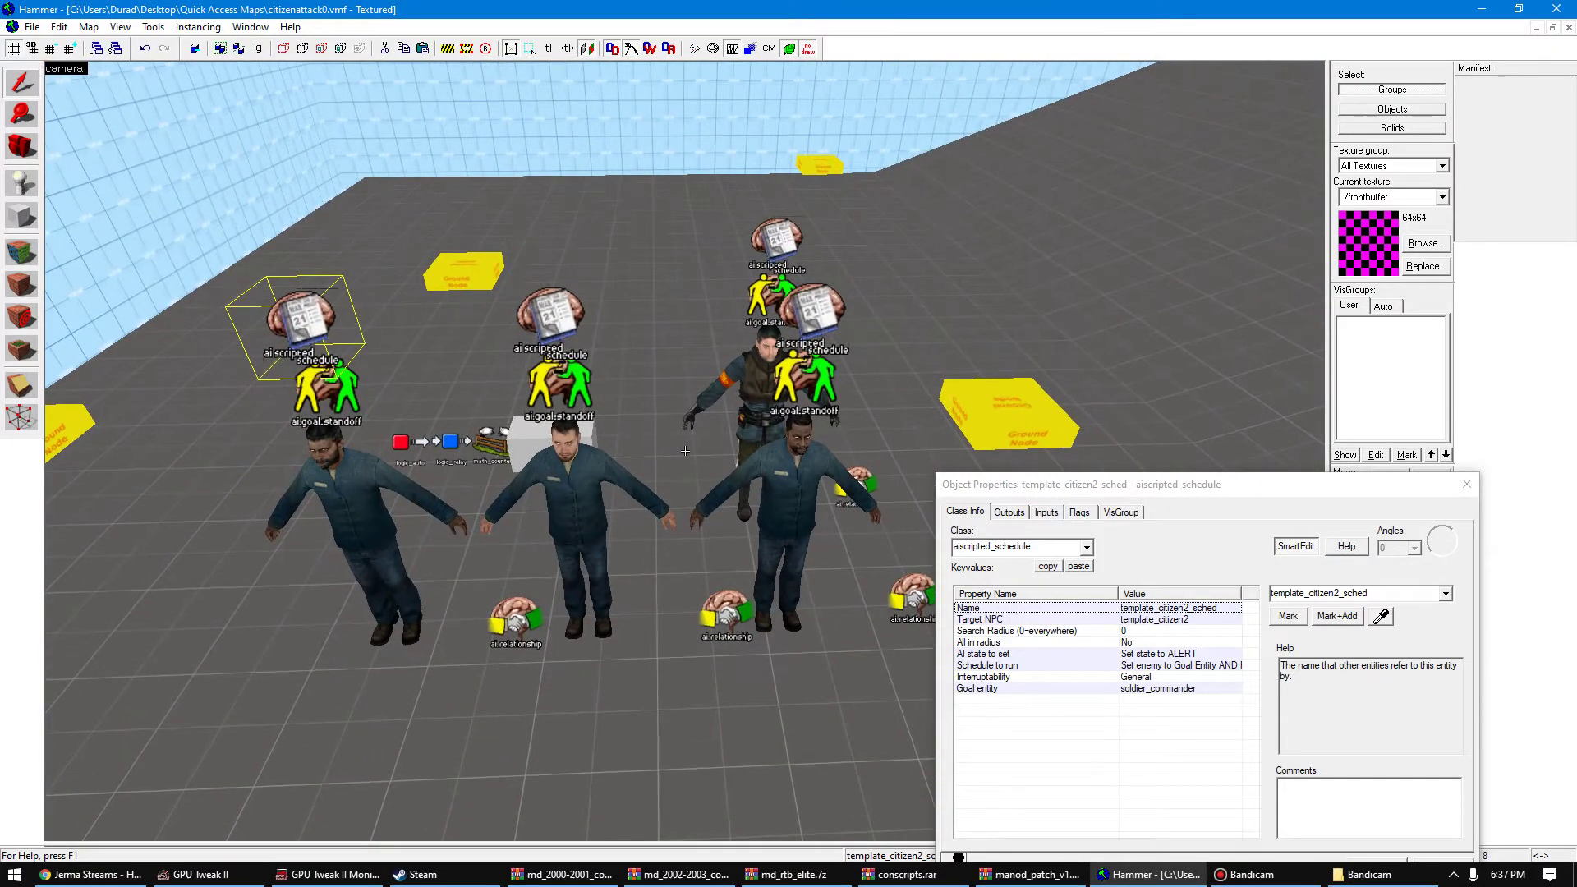
- Go to the combine soldiers' spawn room, select its logic_auto and show the outputs
{"action": "key", "text": "w"}
{"action": "key", "text": "w"}
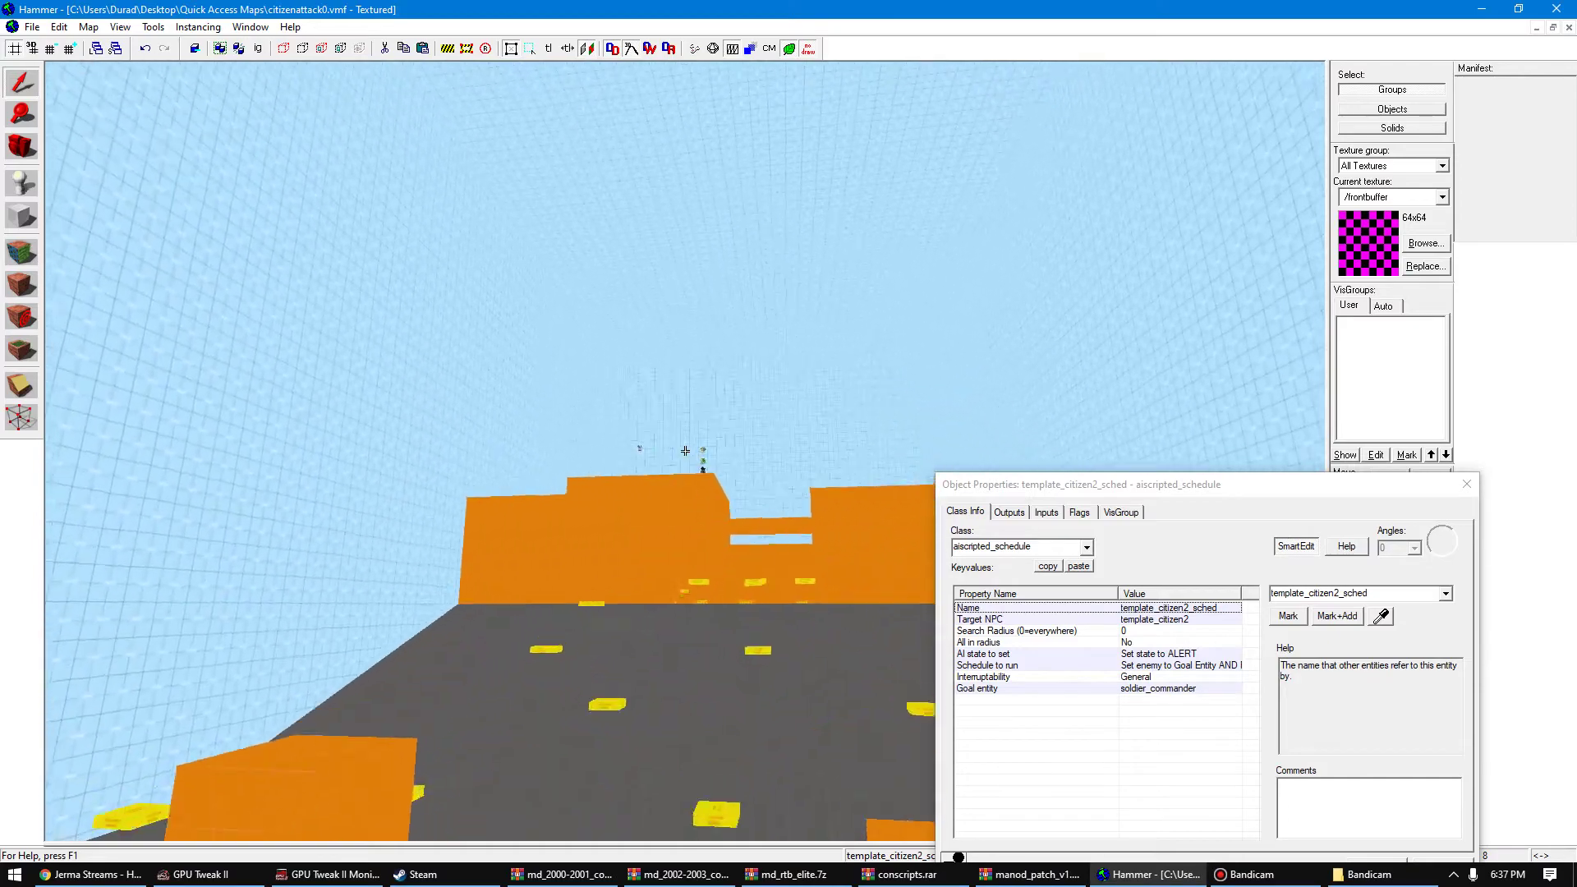
{"action": "key", "text": "w"}
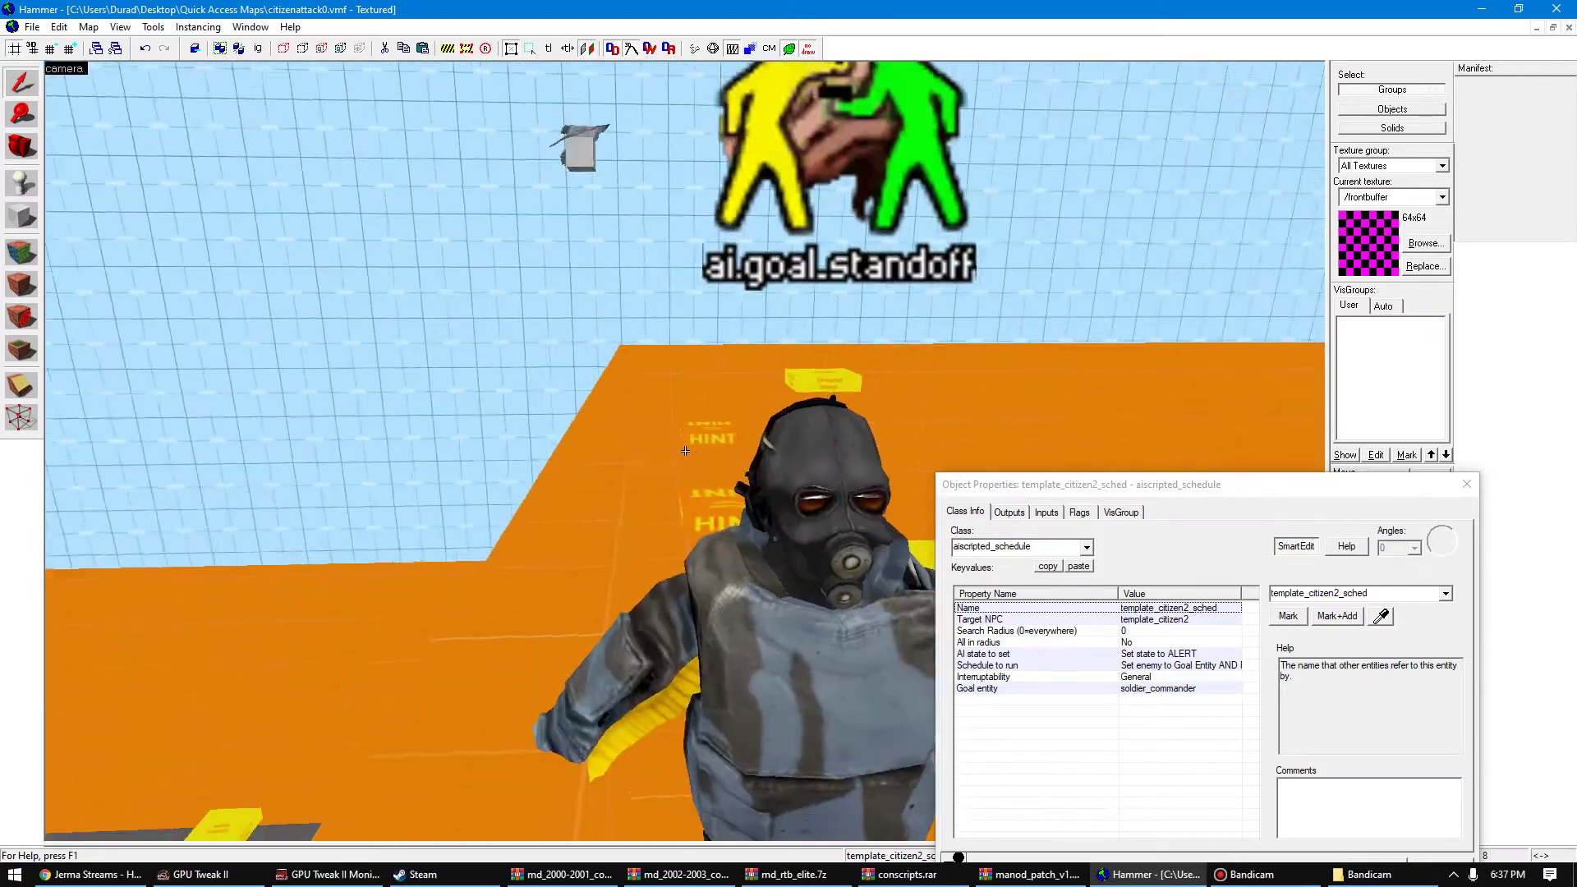
{"action": "key", "text": "w"}
{"action": "key", "text": "w"}
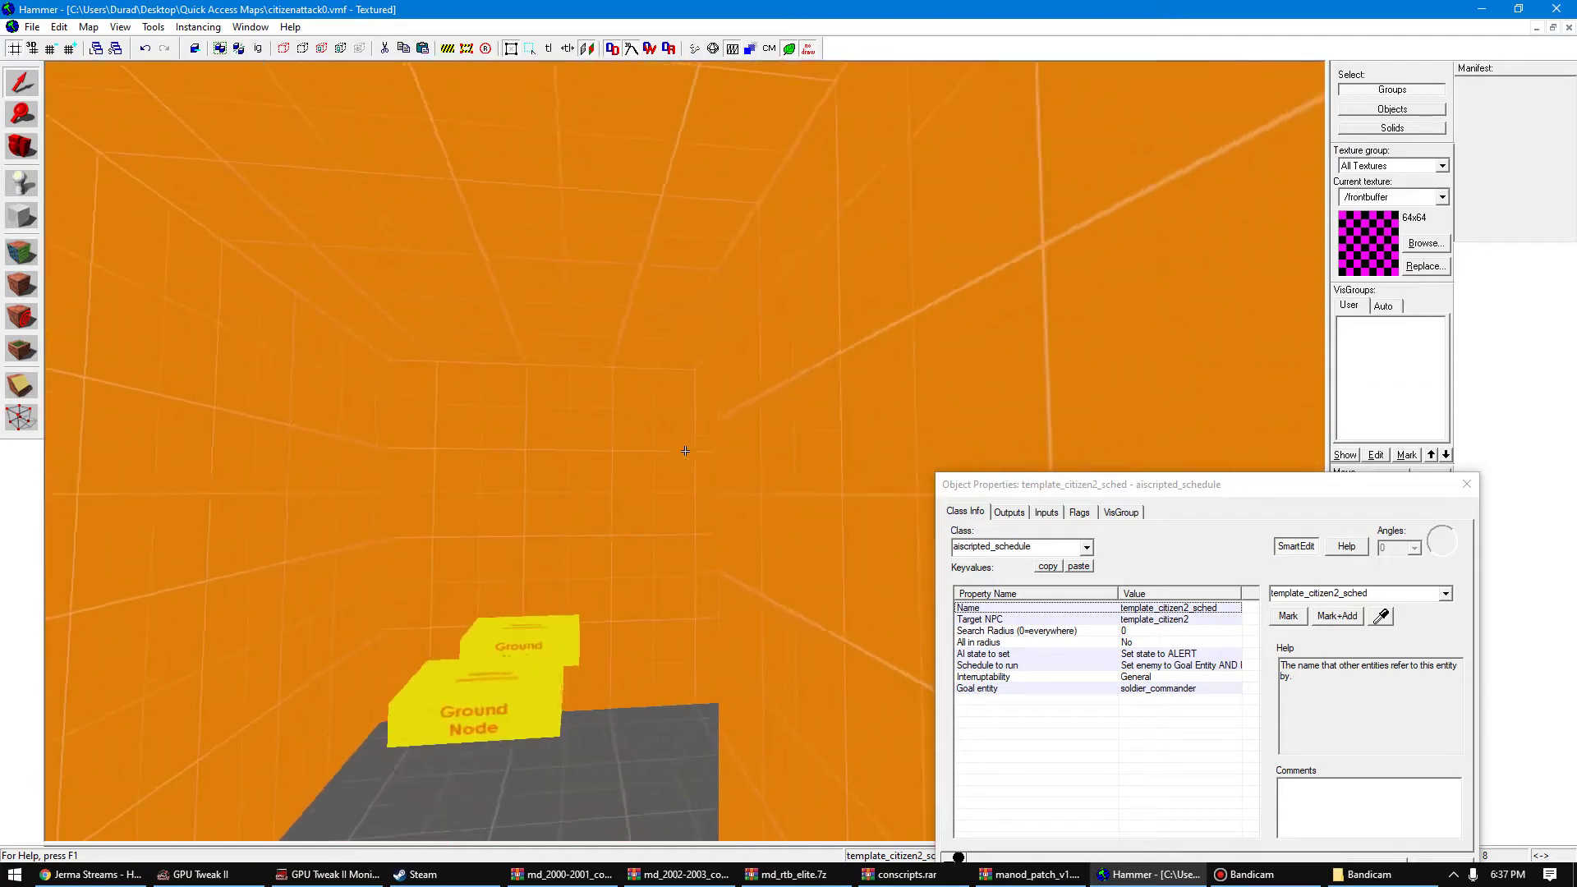
{"action": "key", "text": "w"}
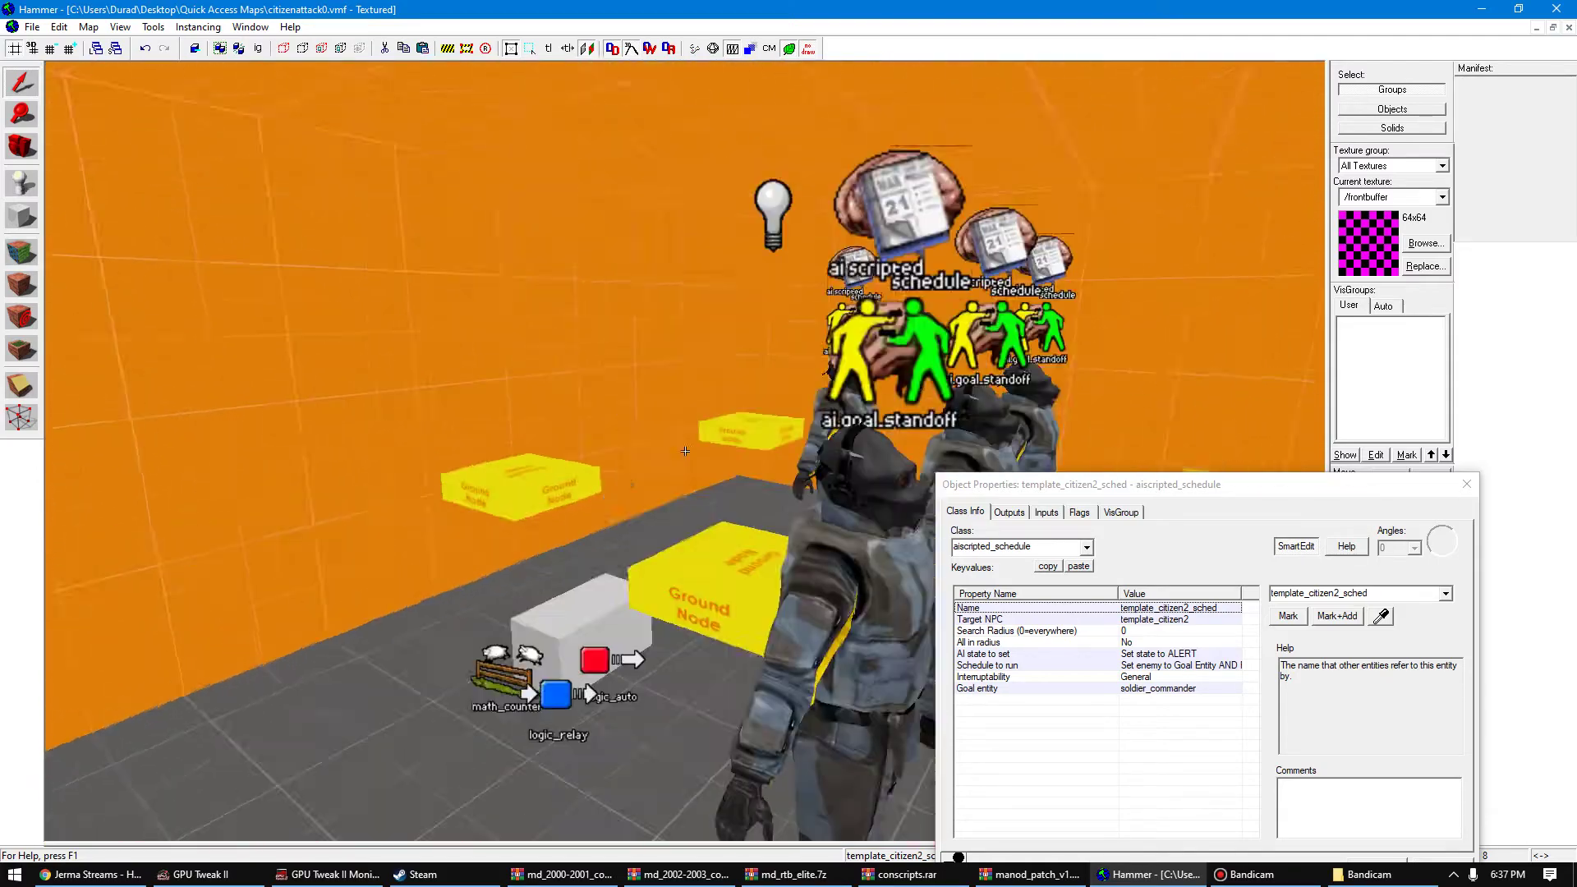
{"action": "key", "text": "w"}
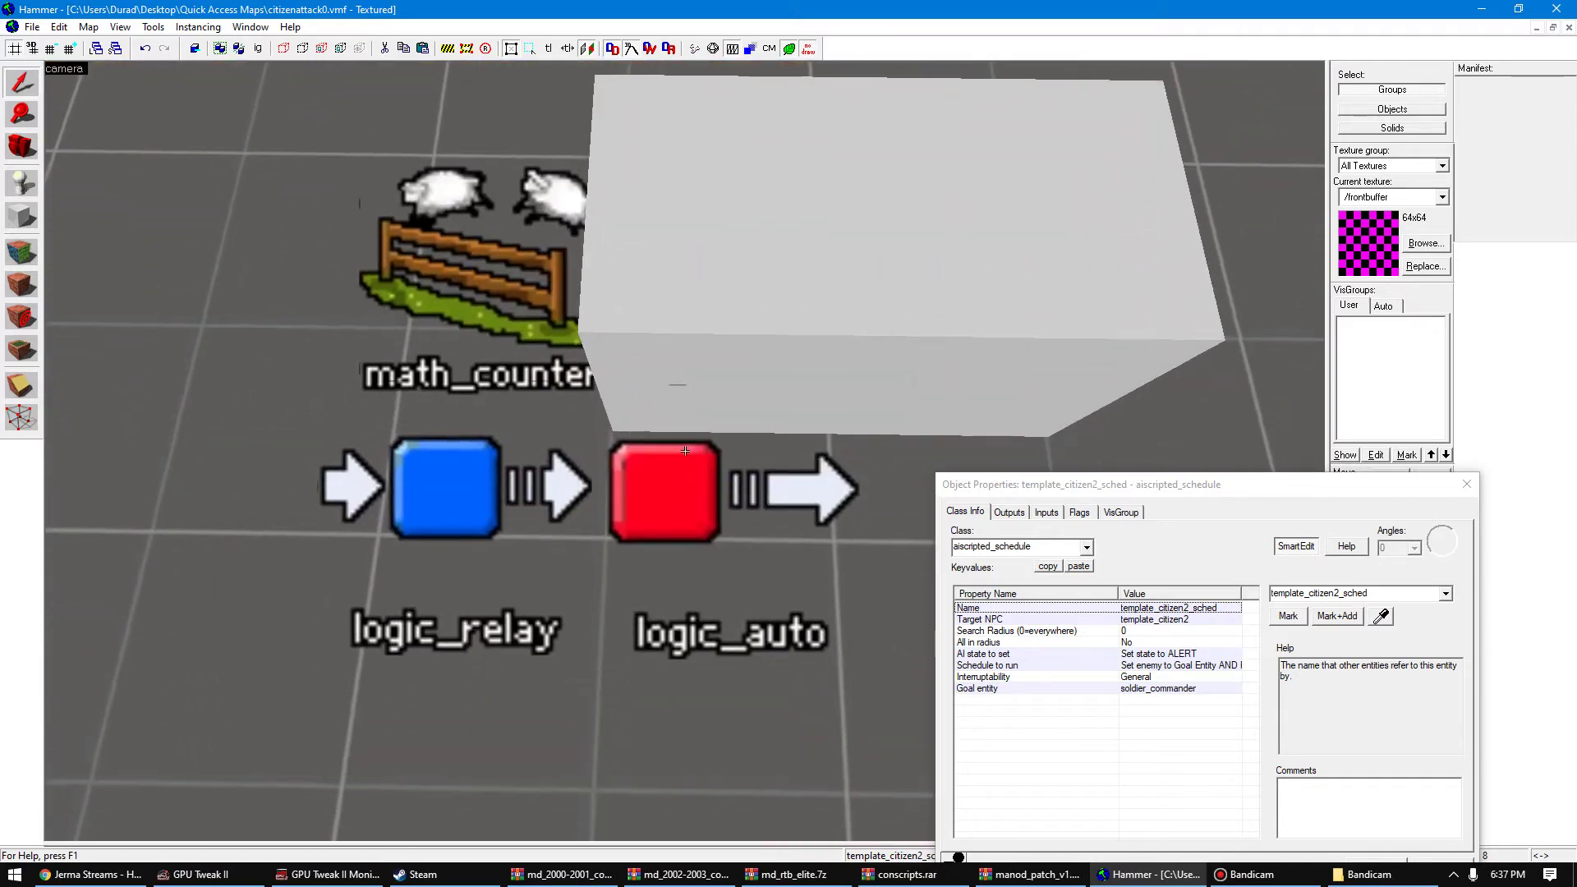
{"action": "left_click", "coordinate": [685, 451]}
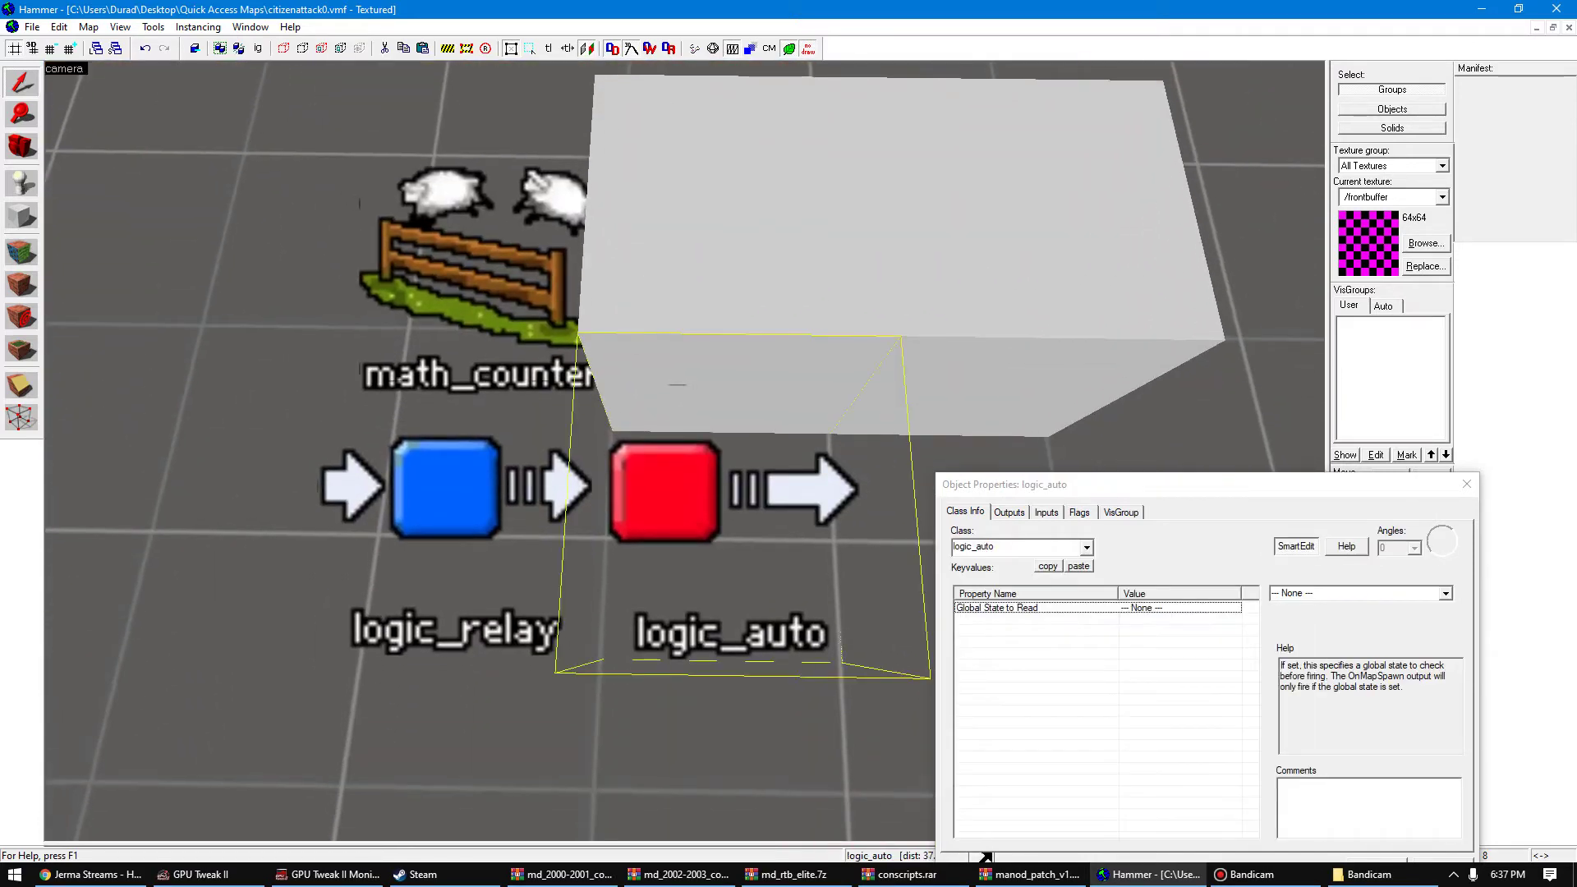
{"action": "left_click", "coordinate": [1010, 513]}
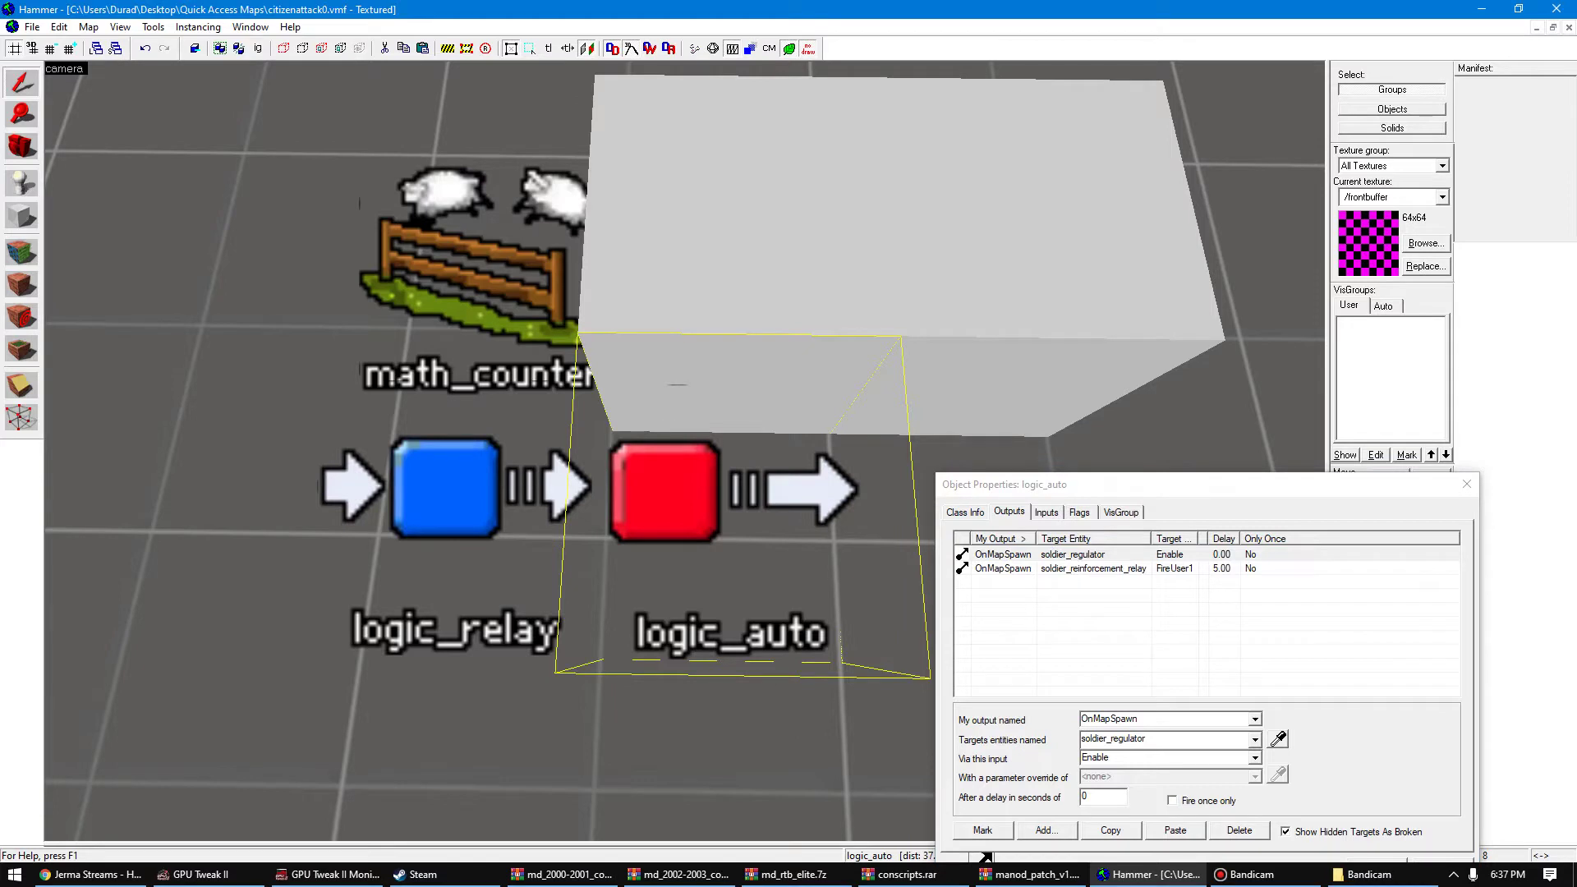
- Go through the outputs of soldier_regulator, logic_auto, soldier_reinforcement_relay and templatesoldier_maker
{"action": "left_click", "coordinate": [480, 288]}
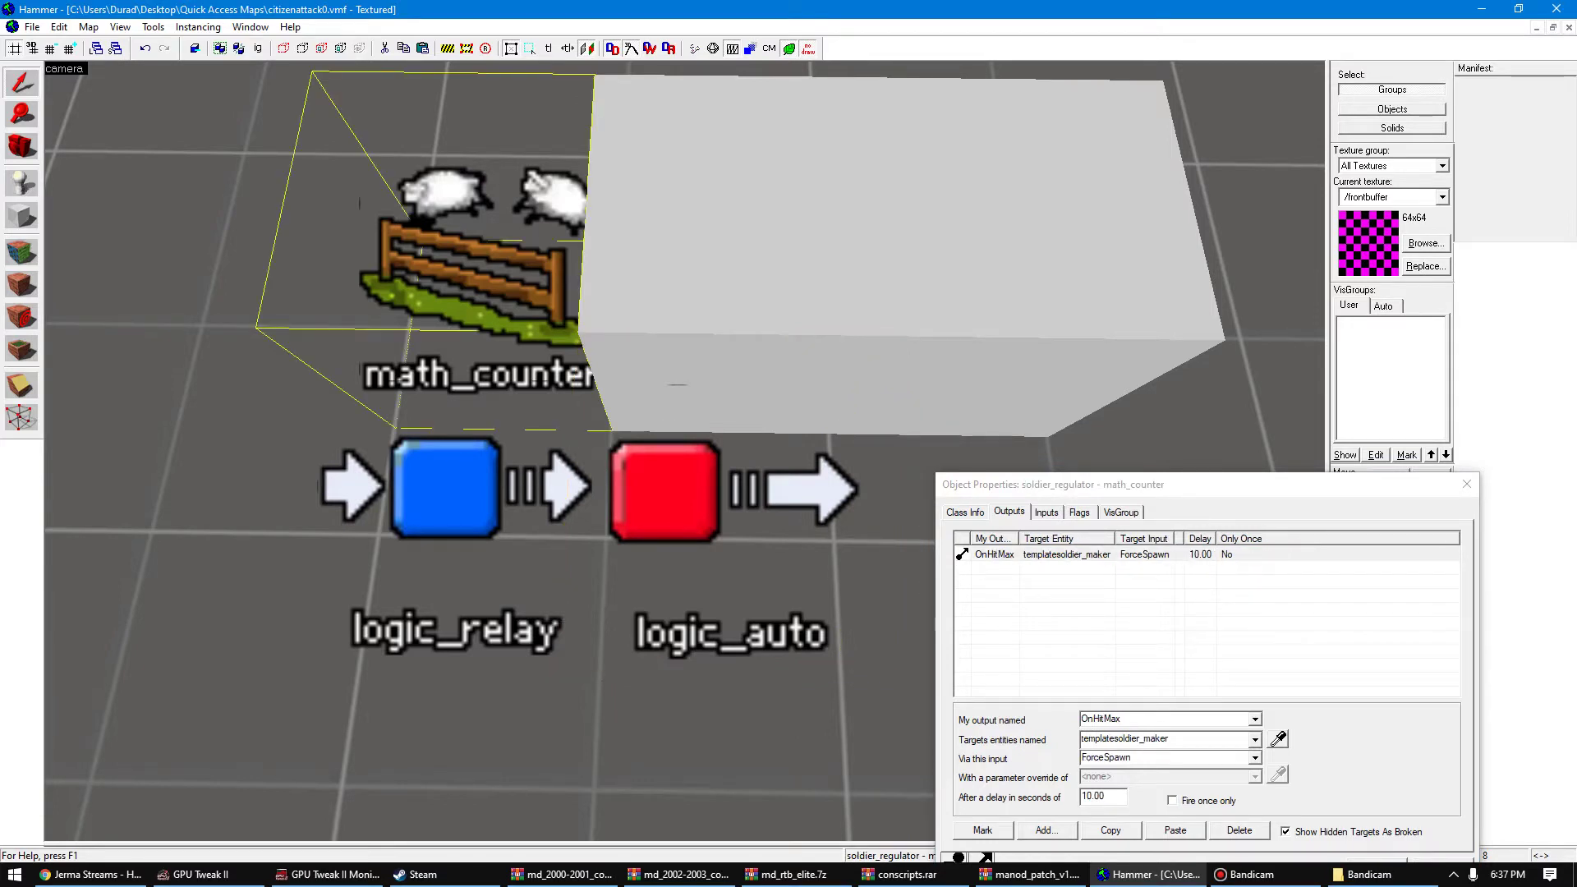
{"action": "left_click", "coordinate": [667, 501]}
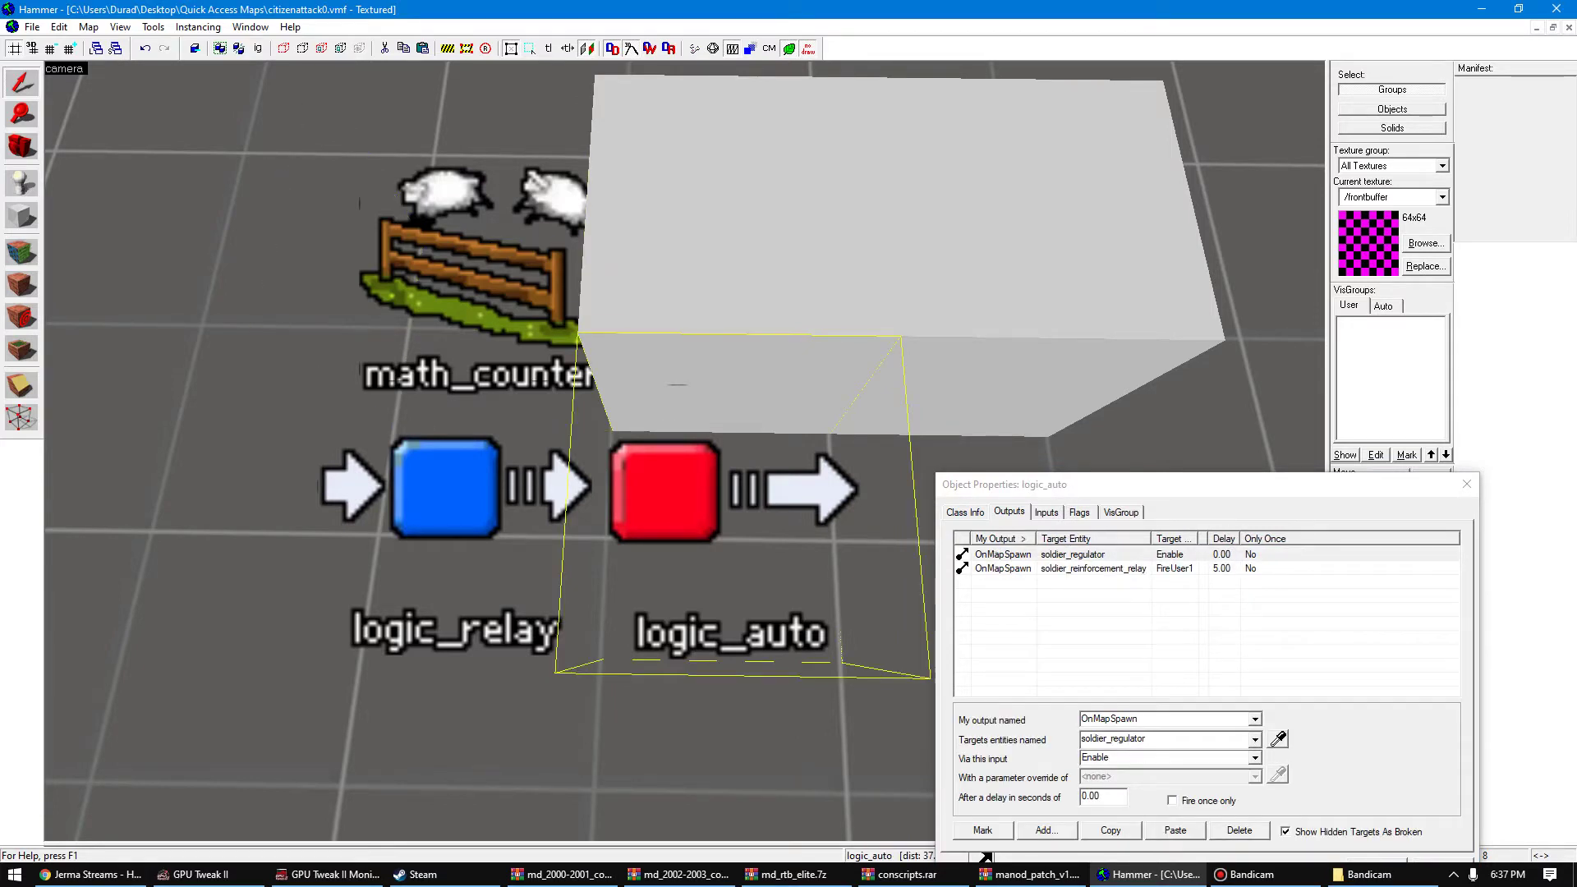
{"action": "left_click", "coordinate": [444, 491]}
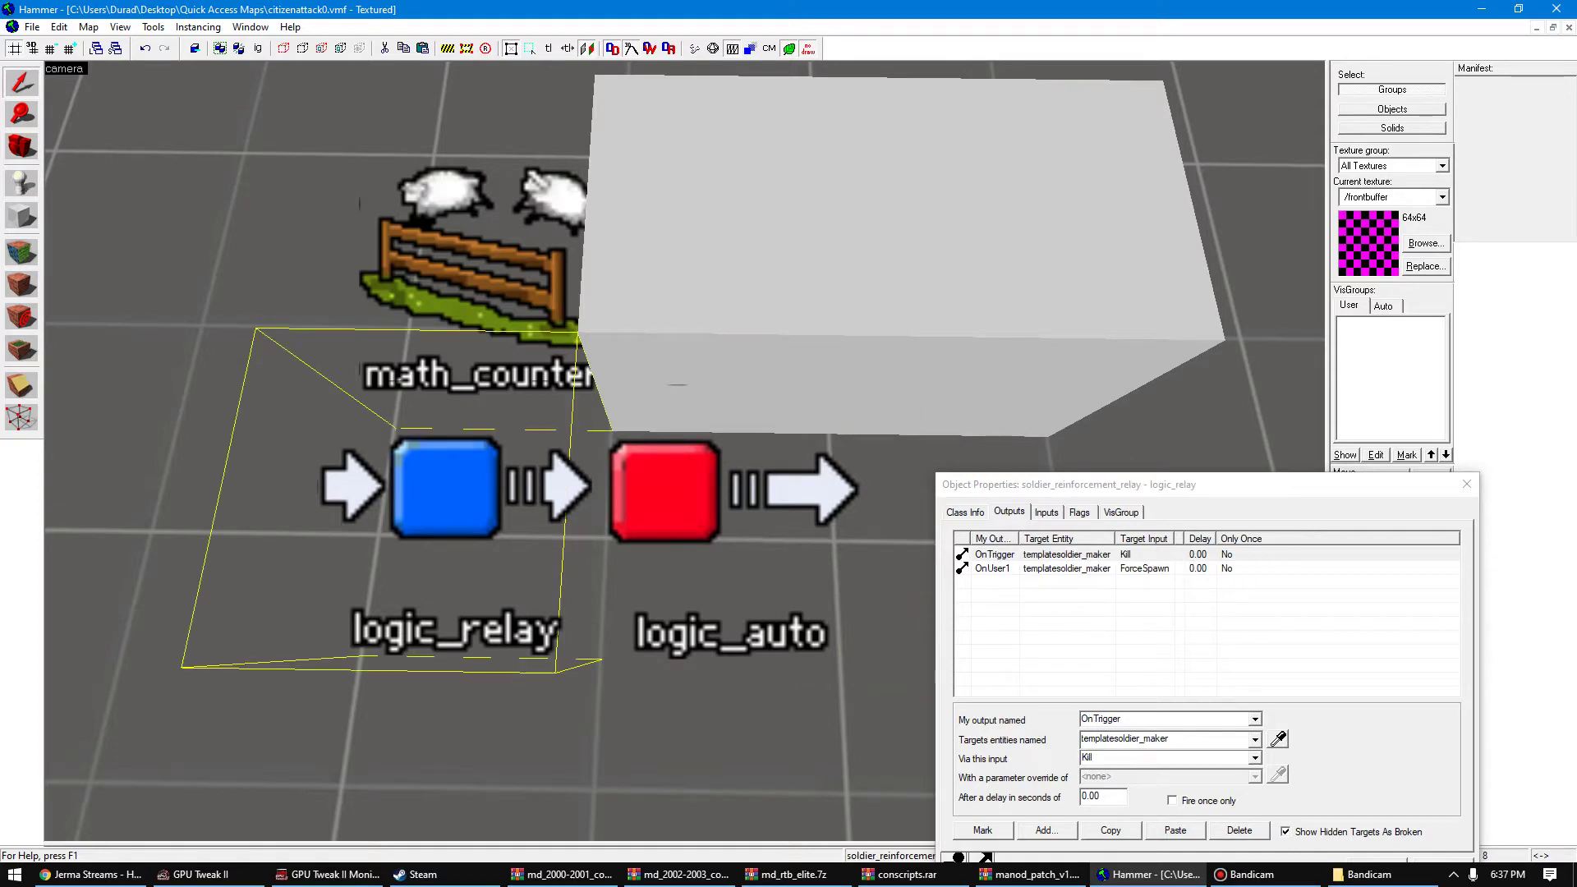
{"action": "left_click", "coordinate": [820, 455]}
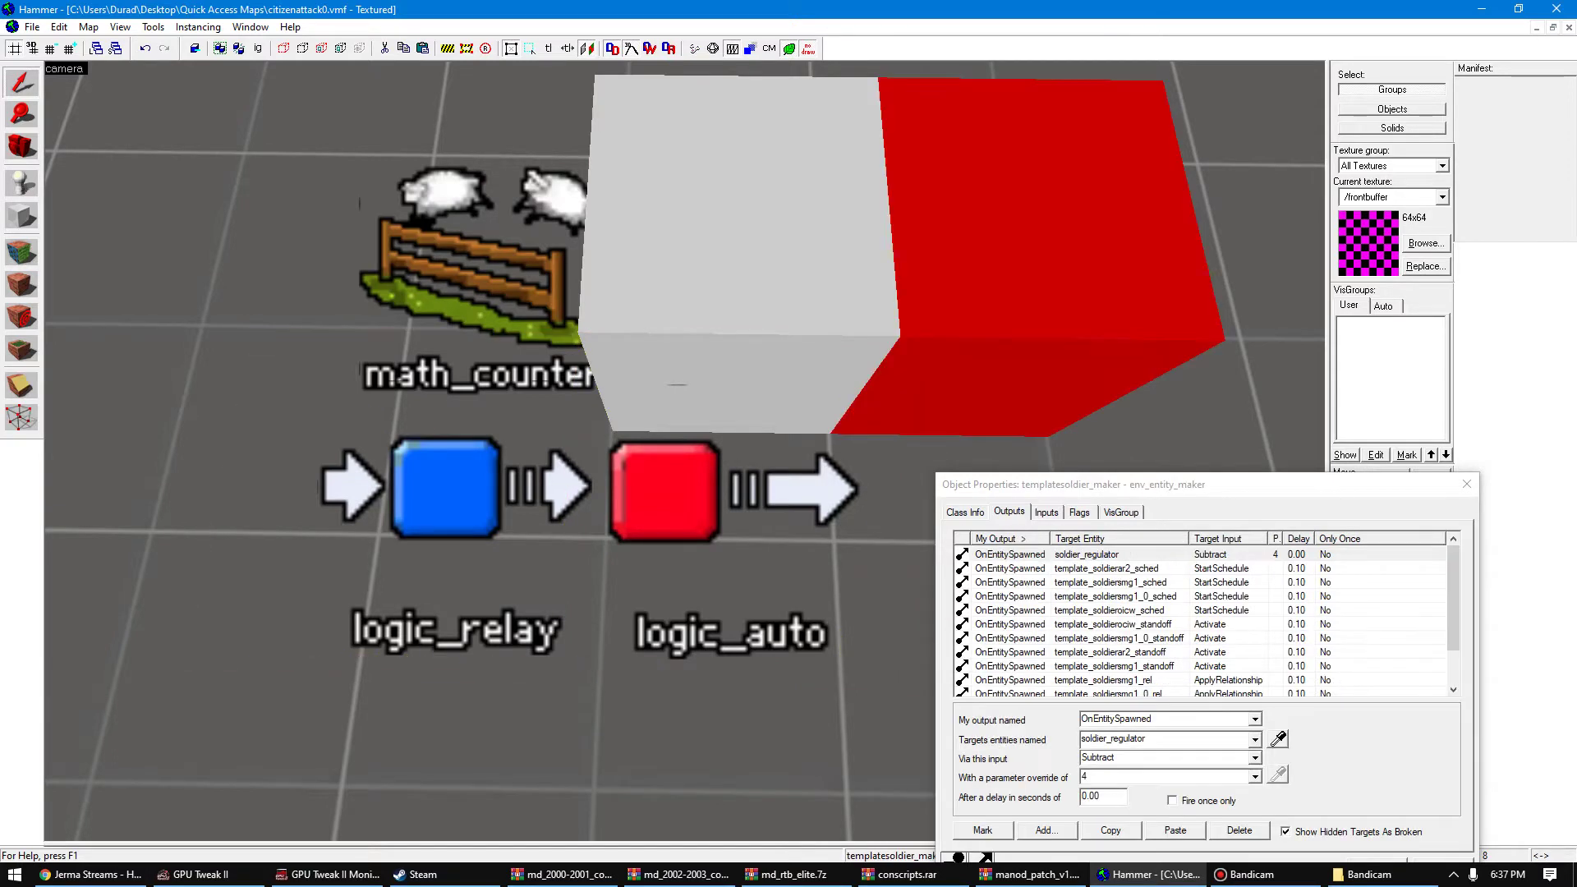
- Recheck the output of the soldier_regulator math_counter, then show the outputs of the template_soldierar2 NPC
{"action": "key", "text": "z"}
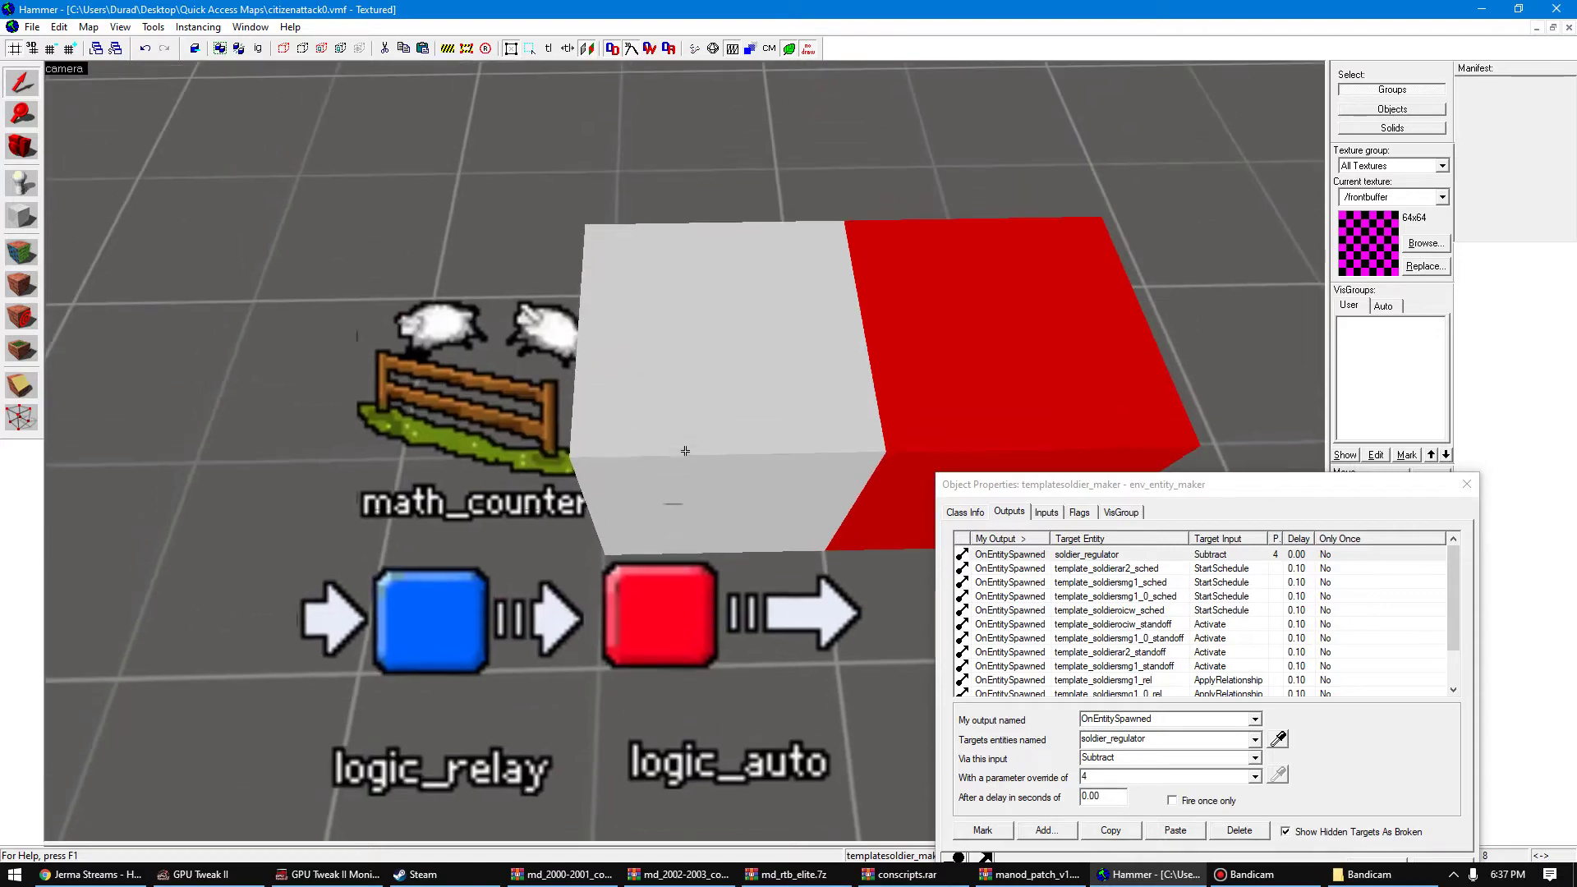
{"action": "key", "text": "z"}
{"action": "left_click", "coordinate": [509, 402]}
{"action": "key", "text": "z"}
{"action": "key", "text": "a"}
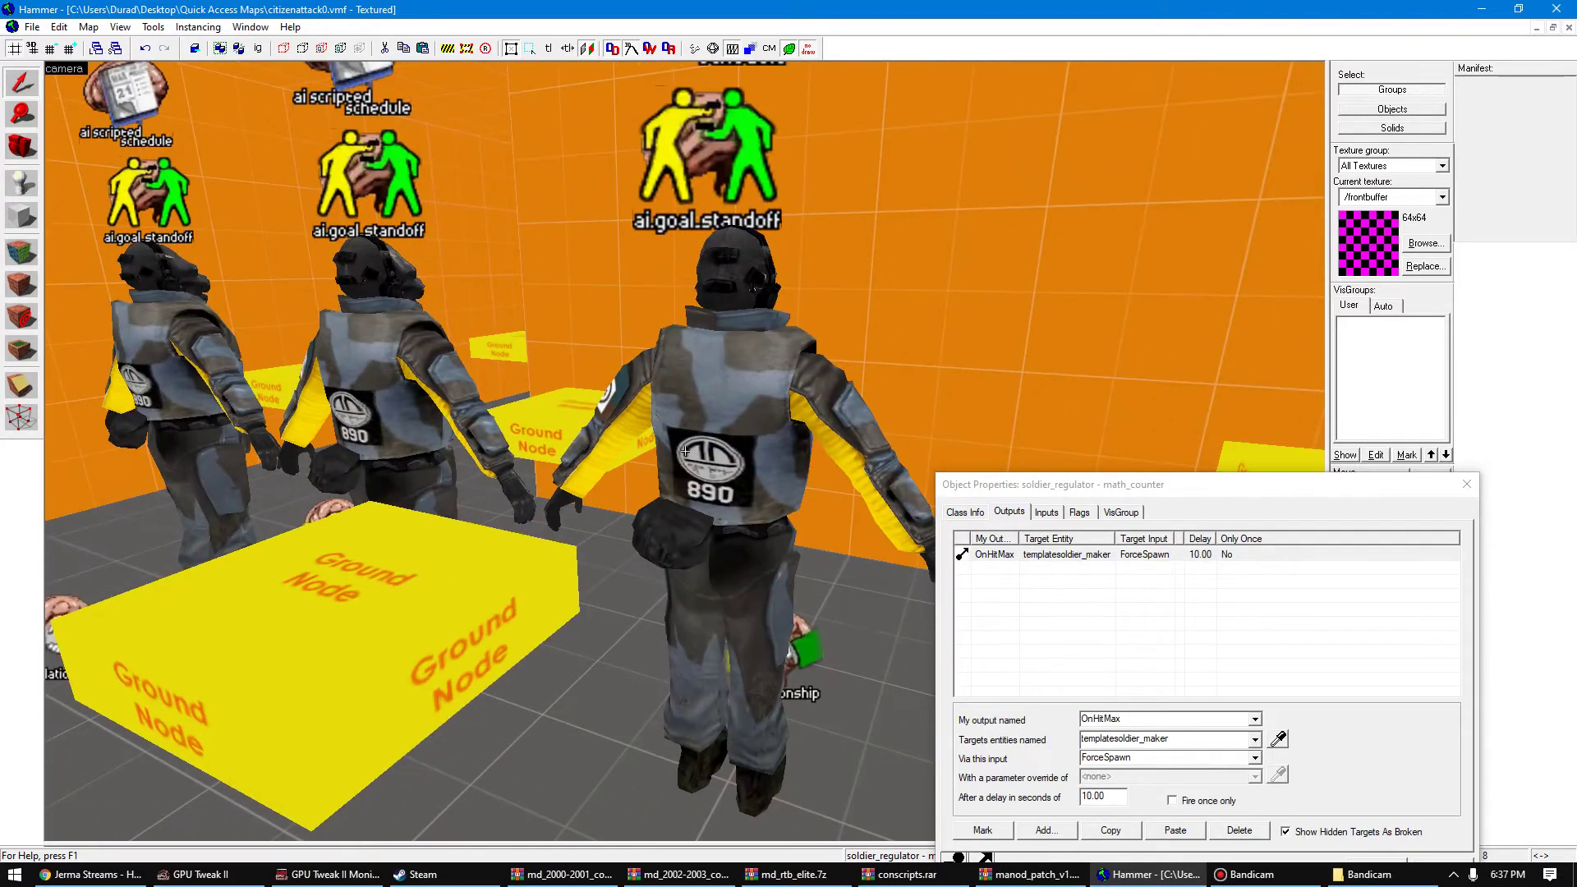
{"action": "left_click", "coordinate": [686, 451]}
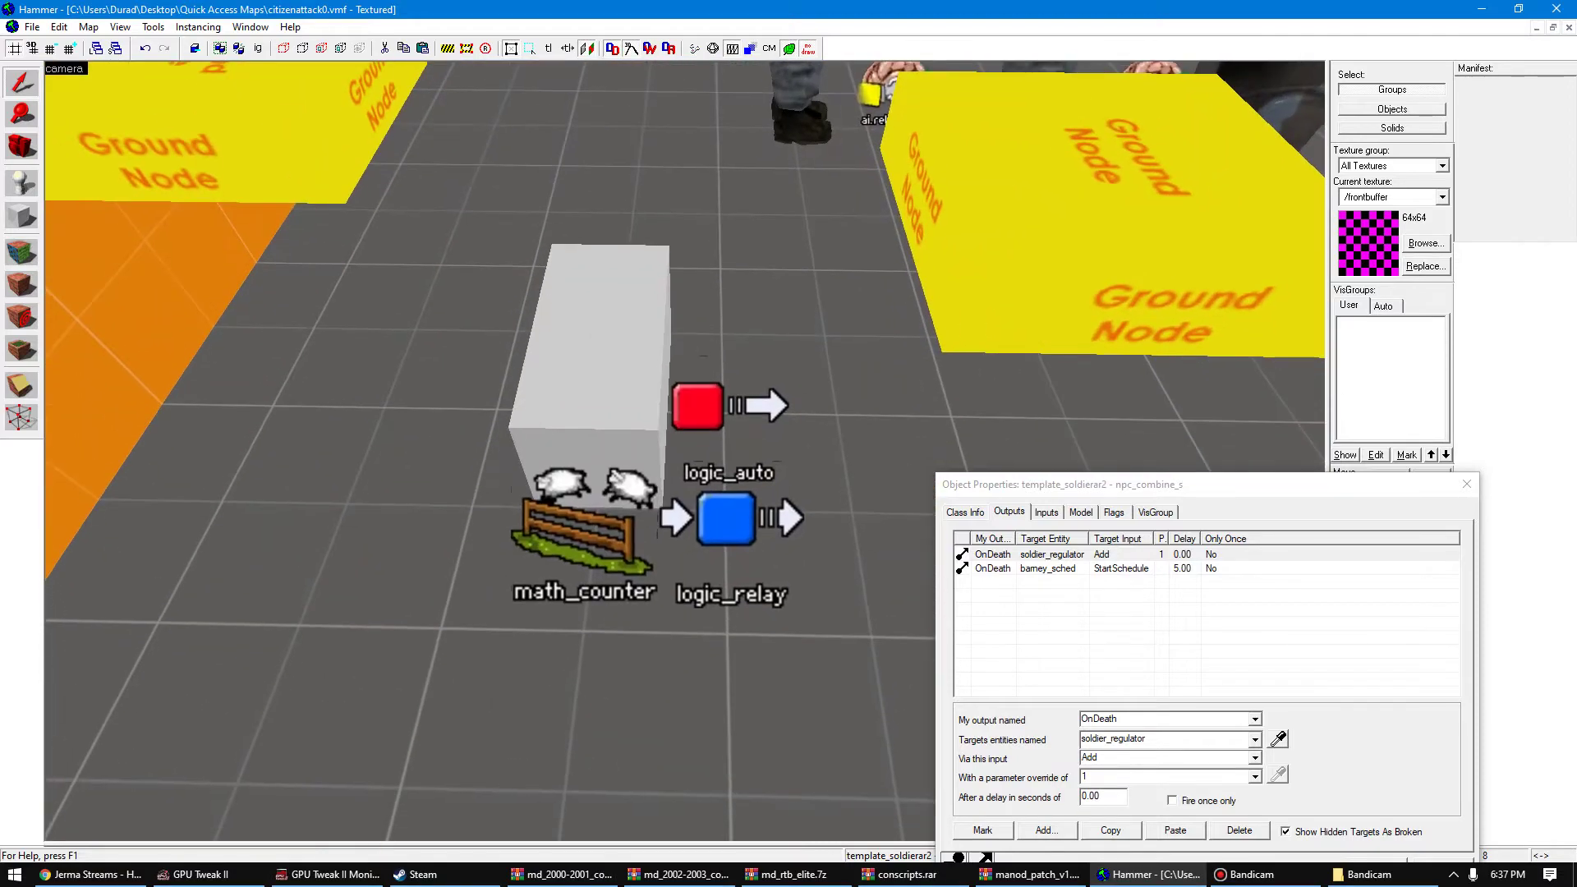
- Examine the keyvalues of the soldier_regulator math_counter, then the keyvalues and outputs of templatesoldier_maker
{"action": "left_click", "coordinate": [584, 525]}
{"action": "left_click", "coordinate": [965, 512]}
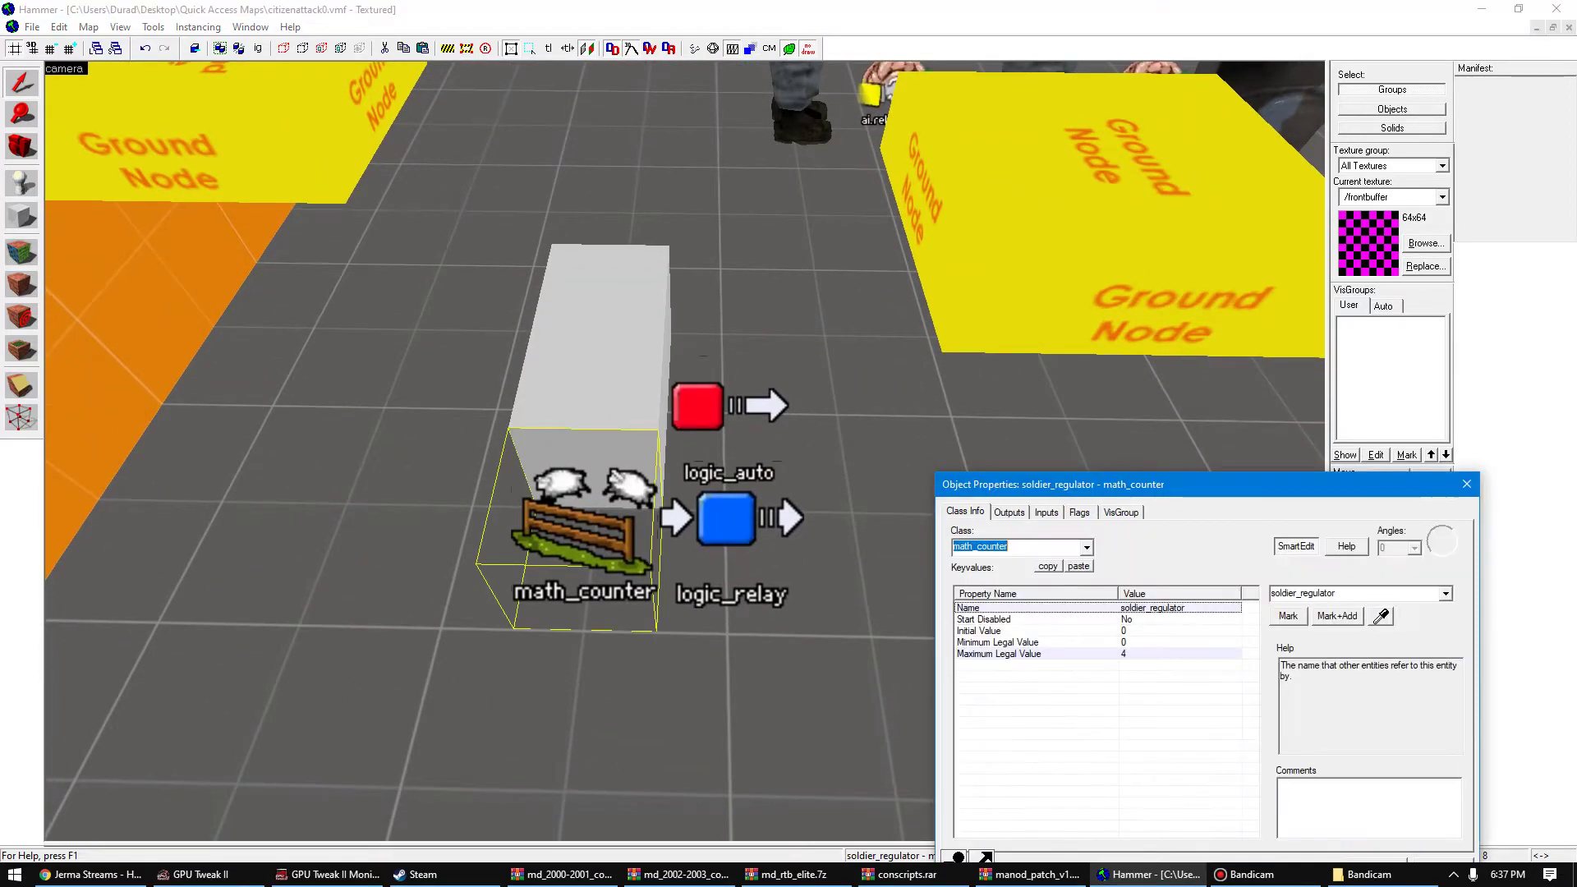
{"action": "key", "text": "z"}
{"action": "key", "text": "d"}
{"action": "key", "text": "w"}
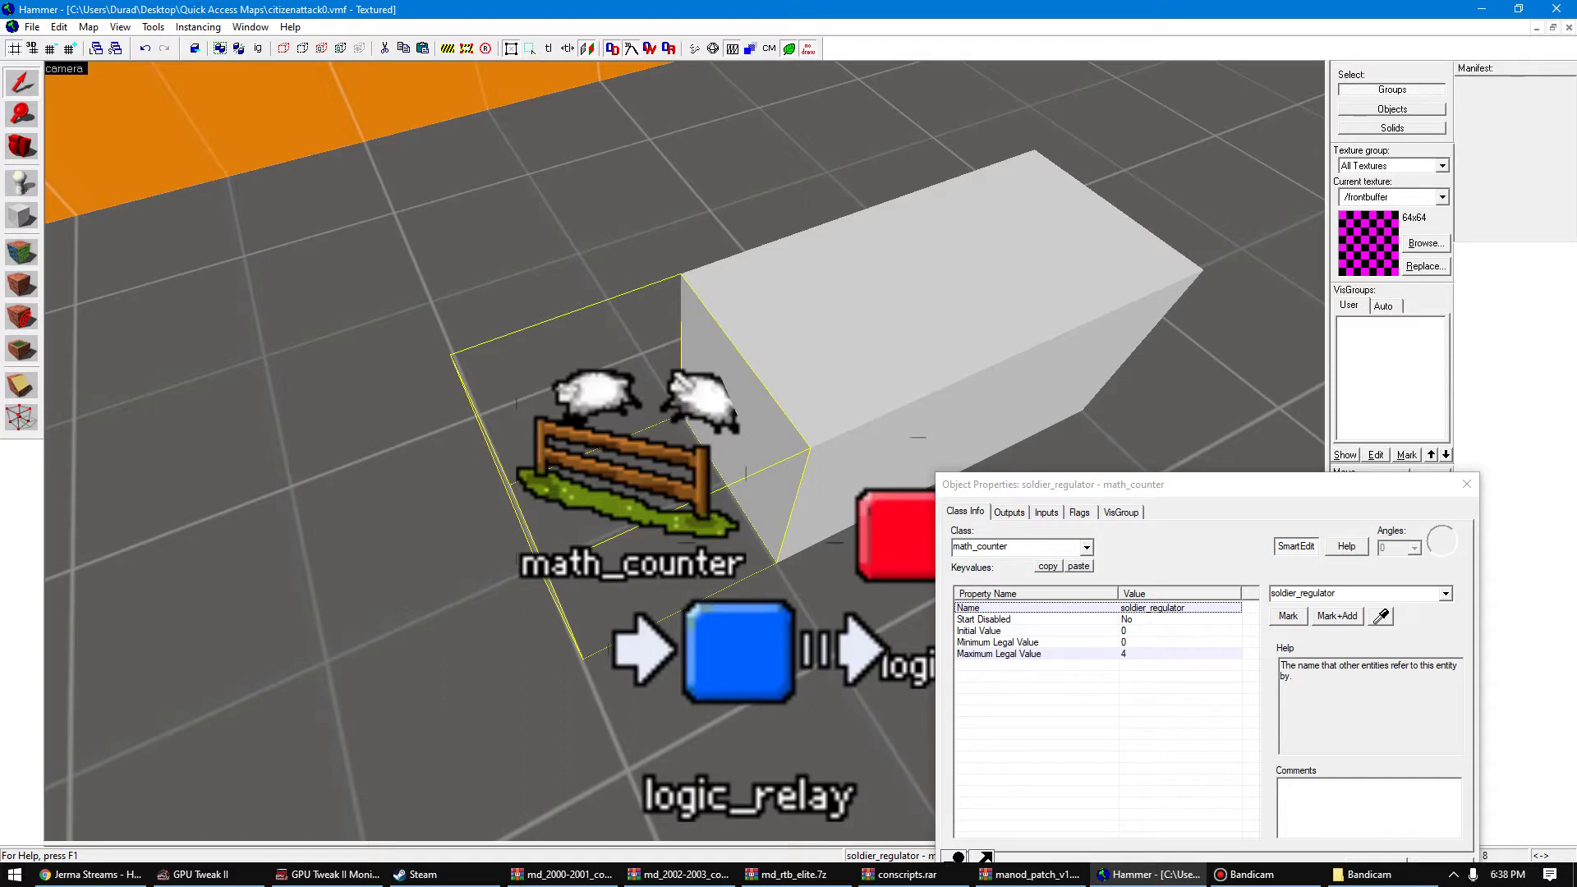
{"action": "left_click", "coordinate": [1037, 253]}
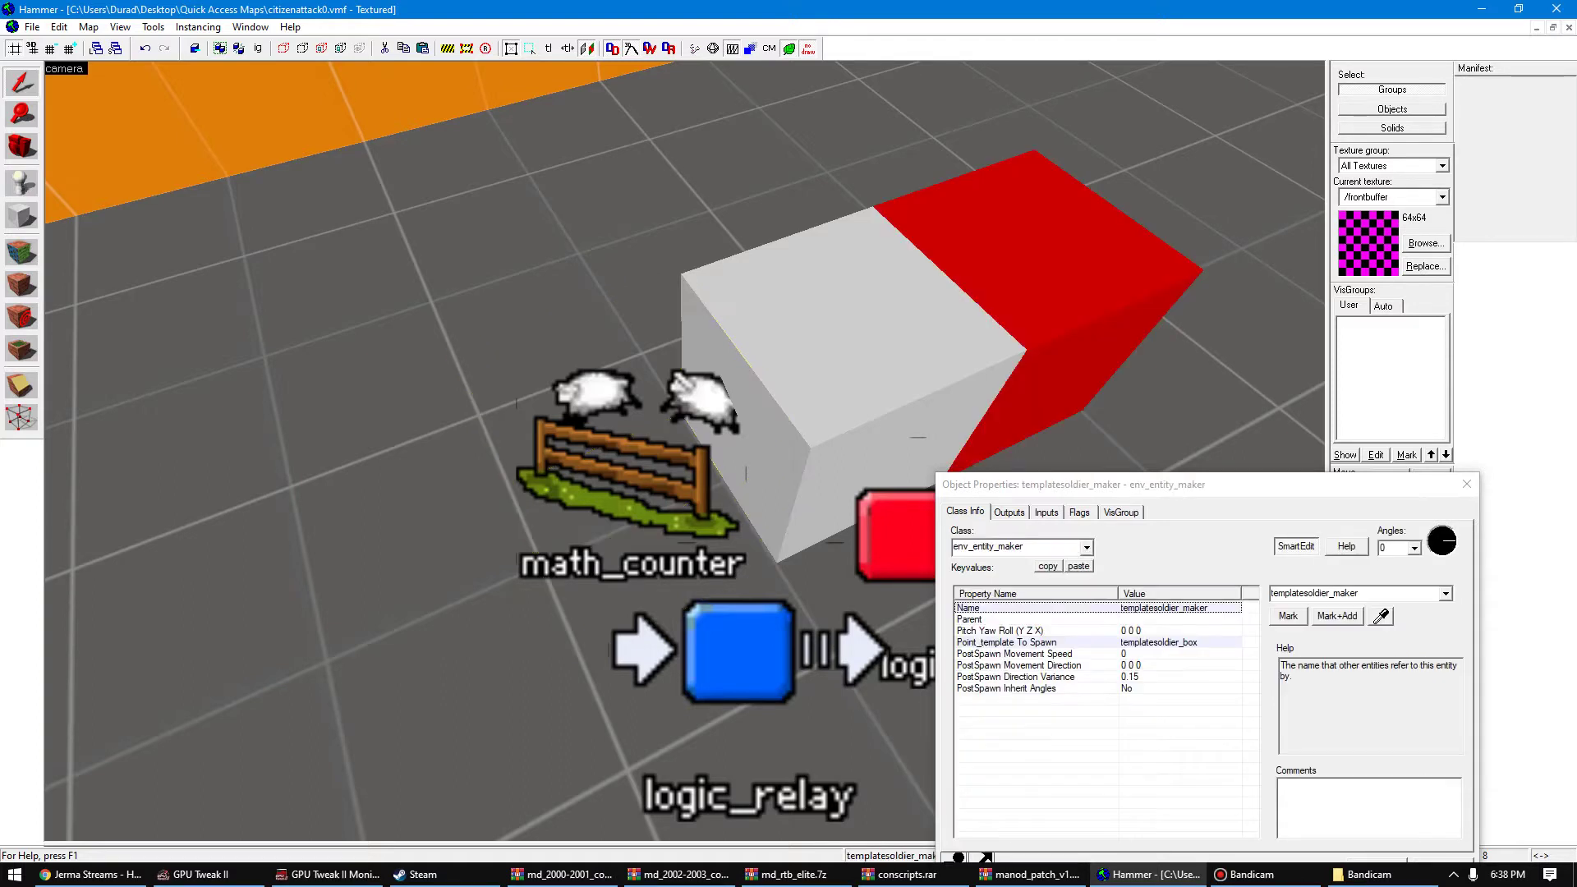
{"action": "left_click", "coordinate": [1009, 512]}
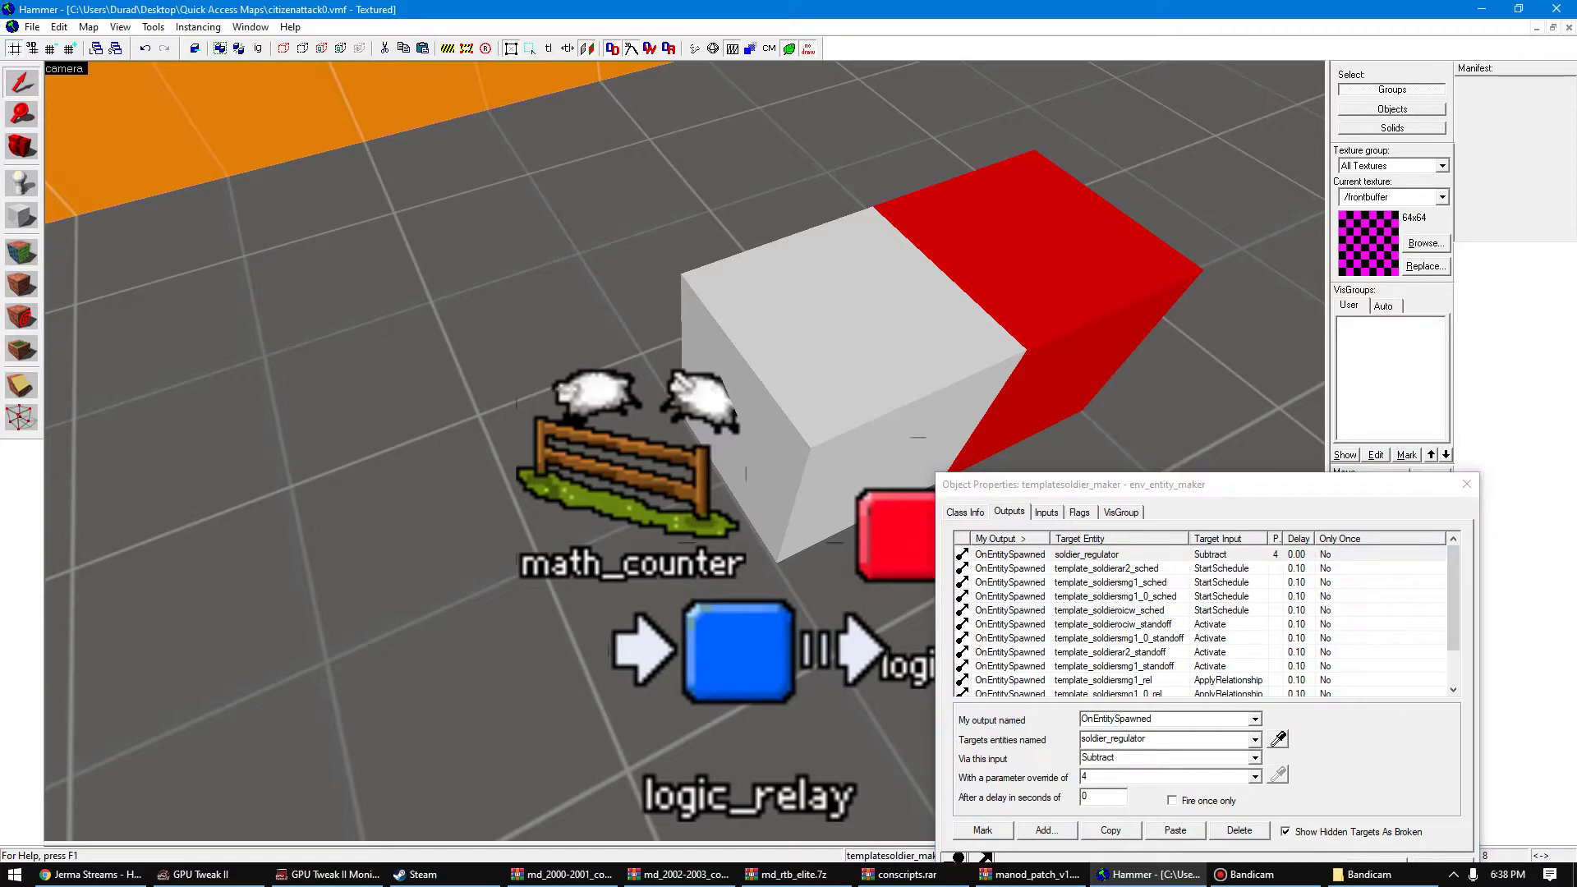
- Trace the respawn link from soldier_regulator's OnHitMax output to the OnDeath outputs of template_soldierar2
{"action": "key", "text": "s"}
{"action": "key", "text": "a"}
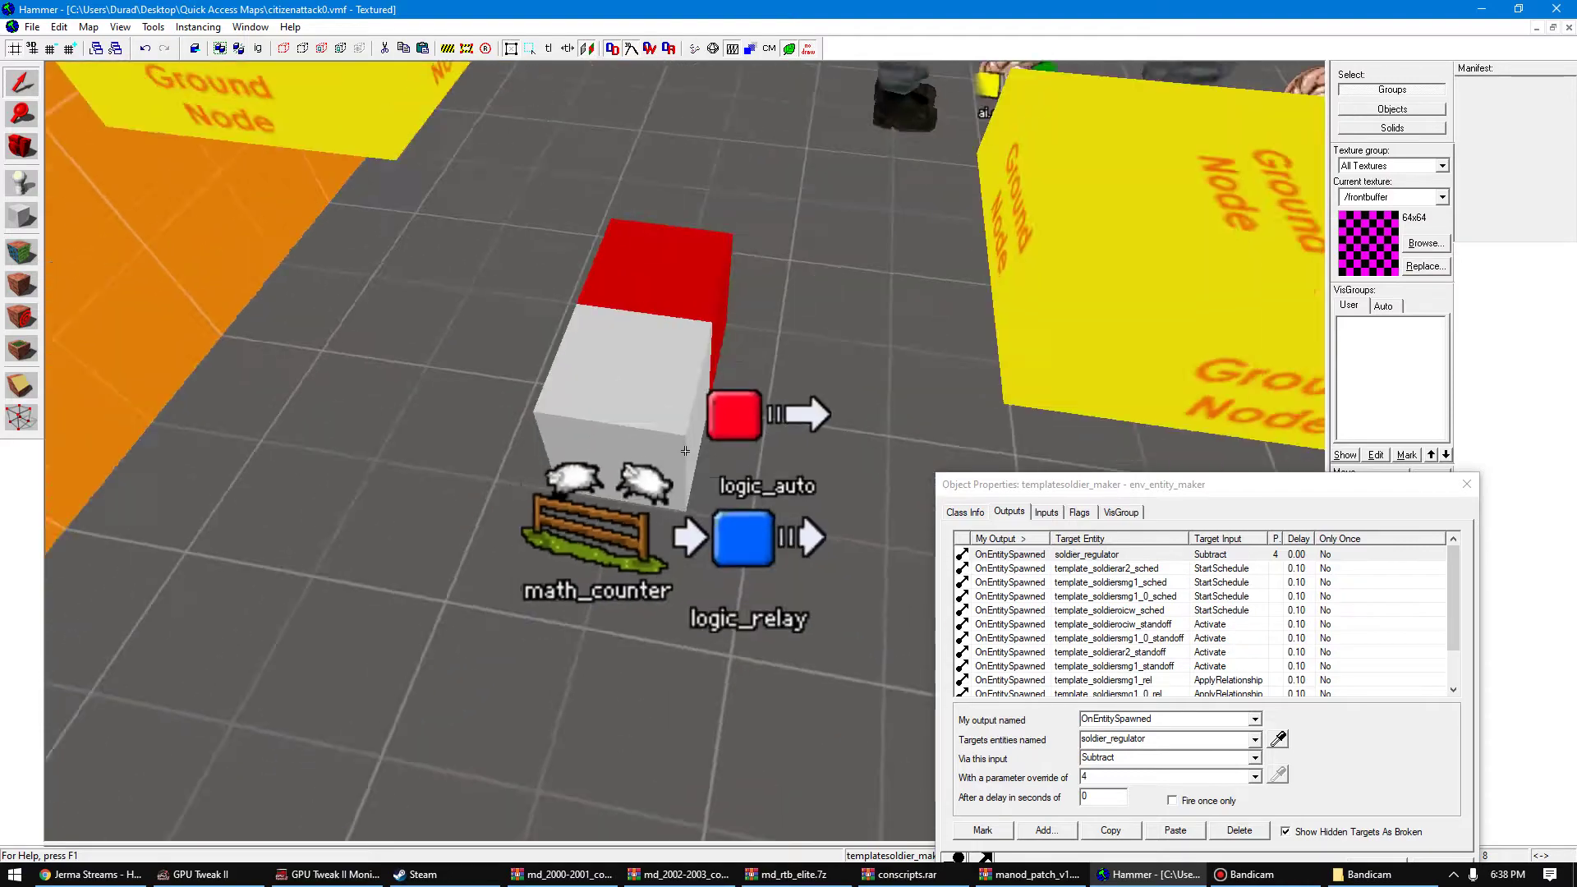
{"action": "left_click", "coordinate": [596, 443]}
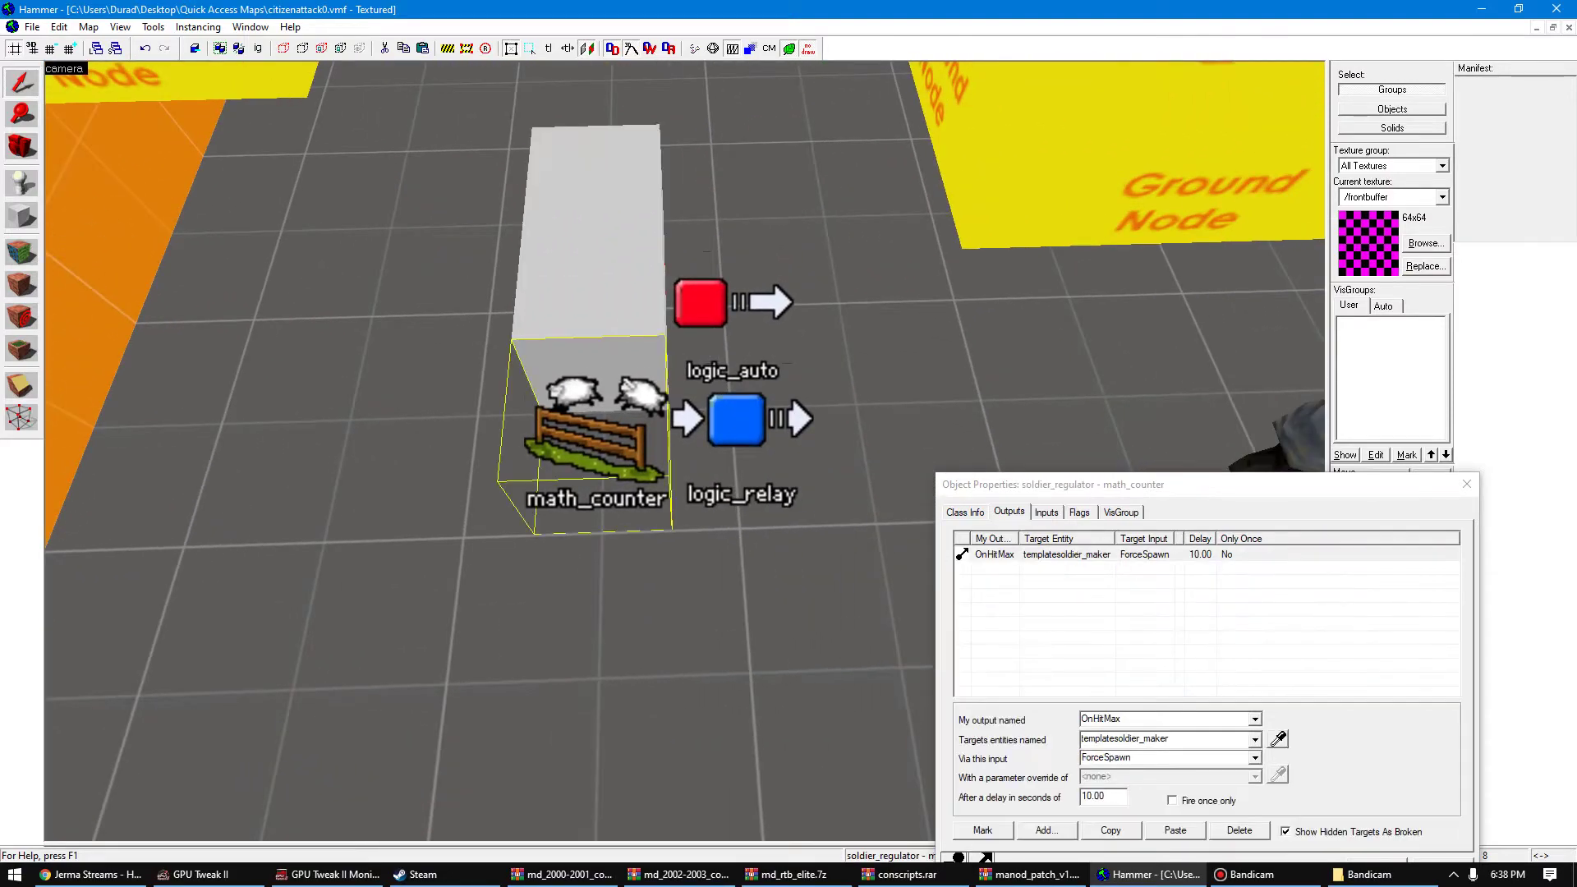
{"action": "key", "text": "z"}
{"action": "key", "text": "d"}
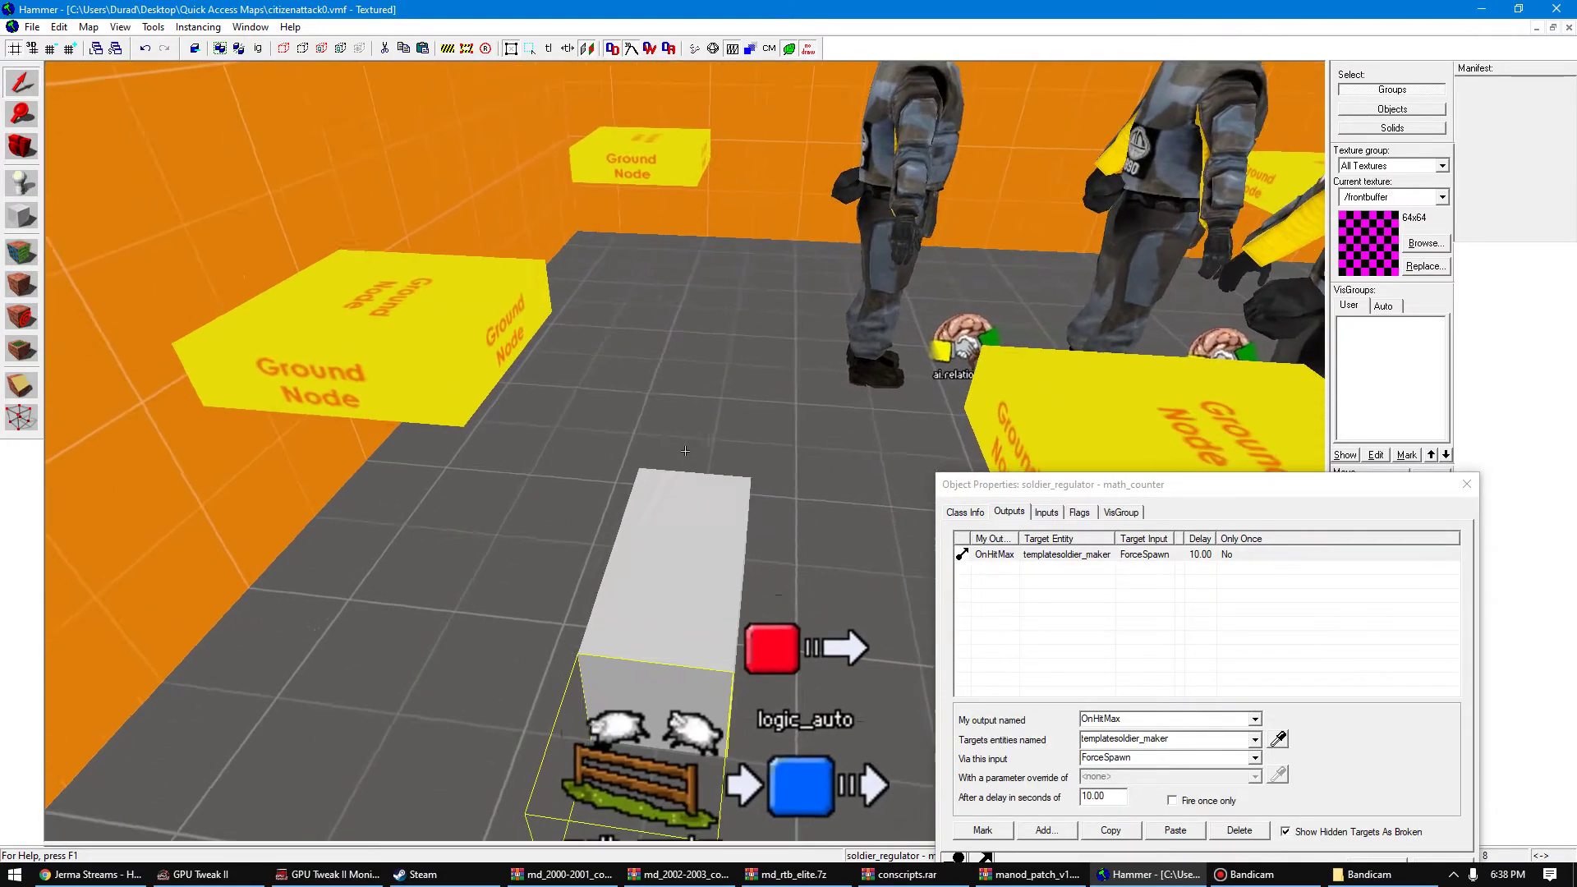
{"action": "key", "text": "w"}
{"action": "left_click", "coordinate": [685, 451]}
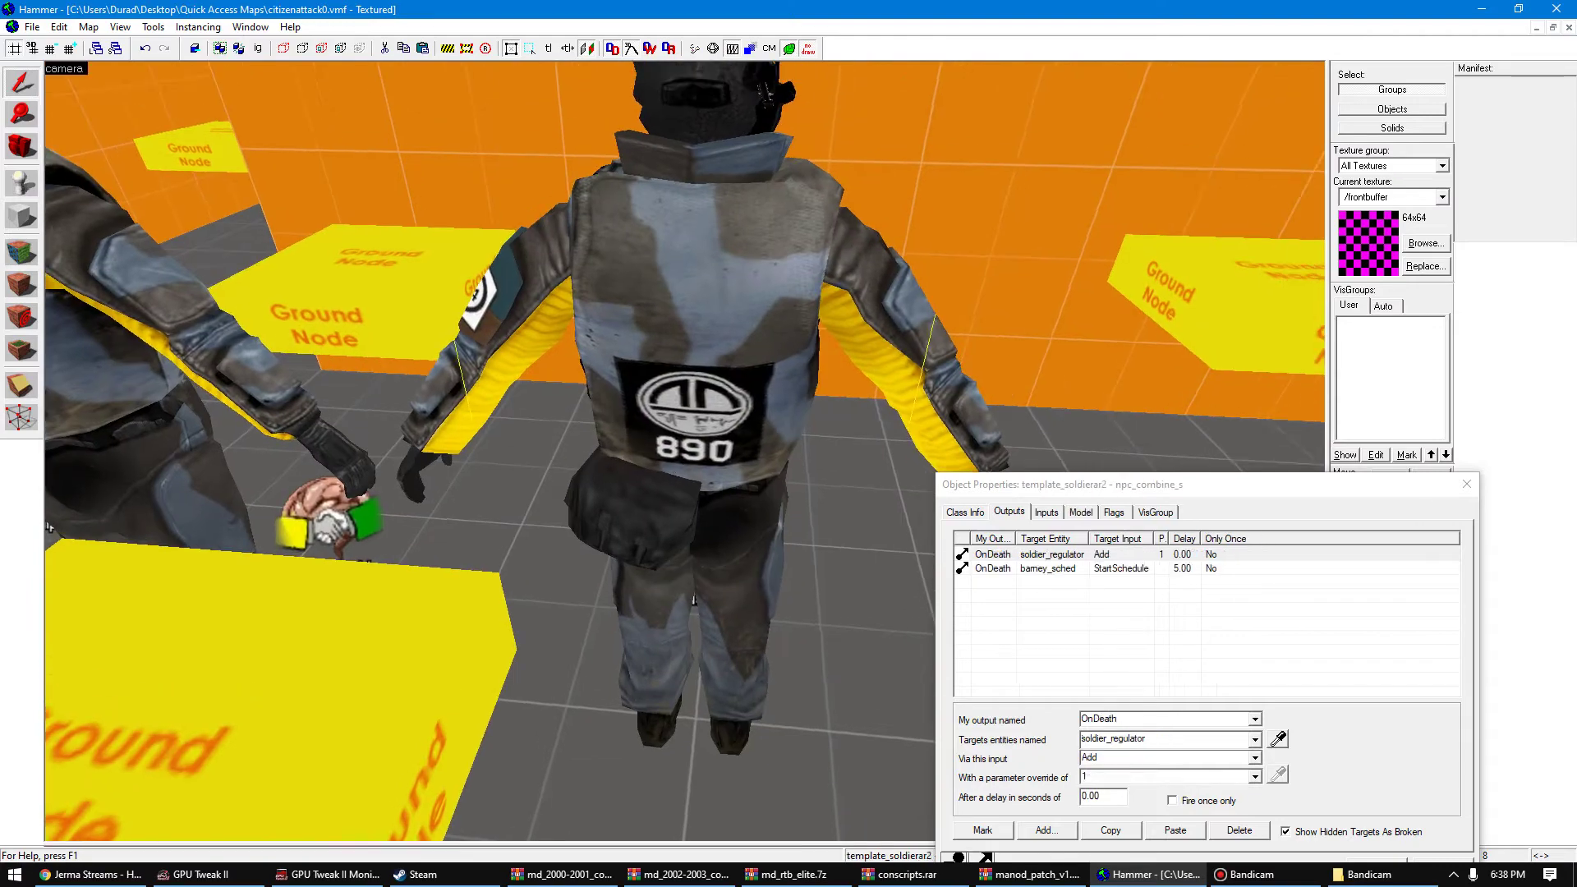
- Find the soldier_commander NPC on the orange platform and examine its OnDeath output up close
{"action": "key", "text": "s"}
{"action": "key", "text": "w"}
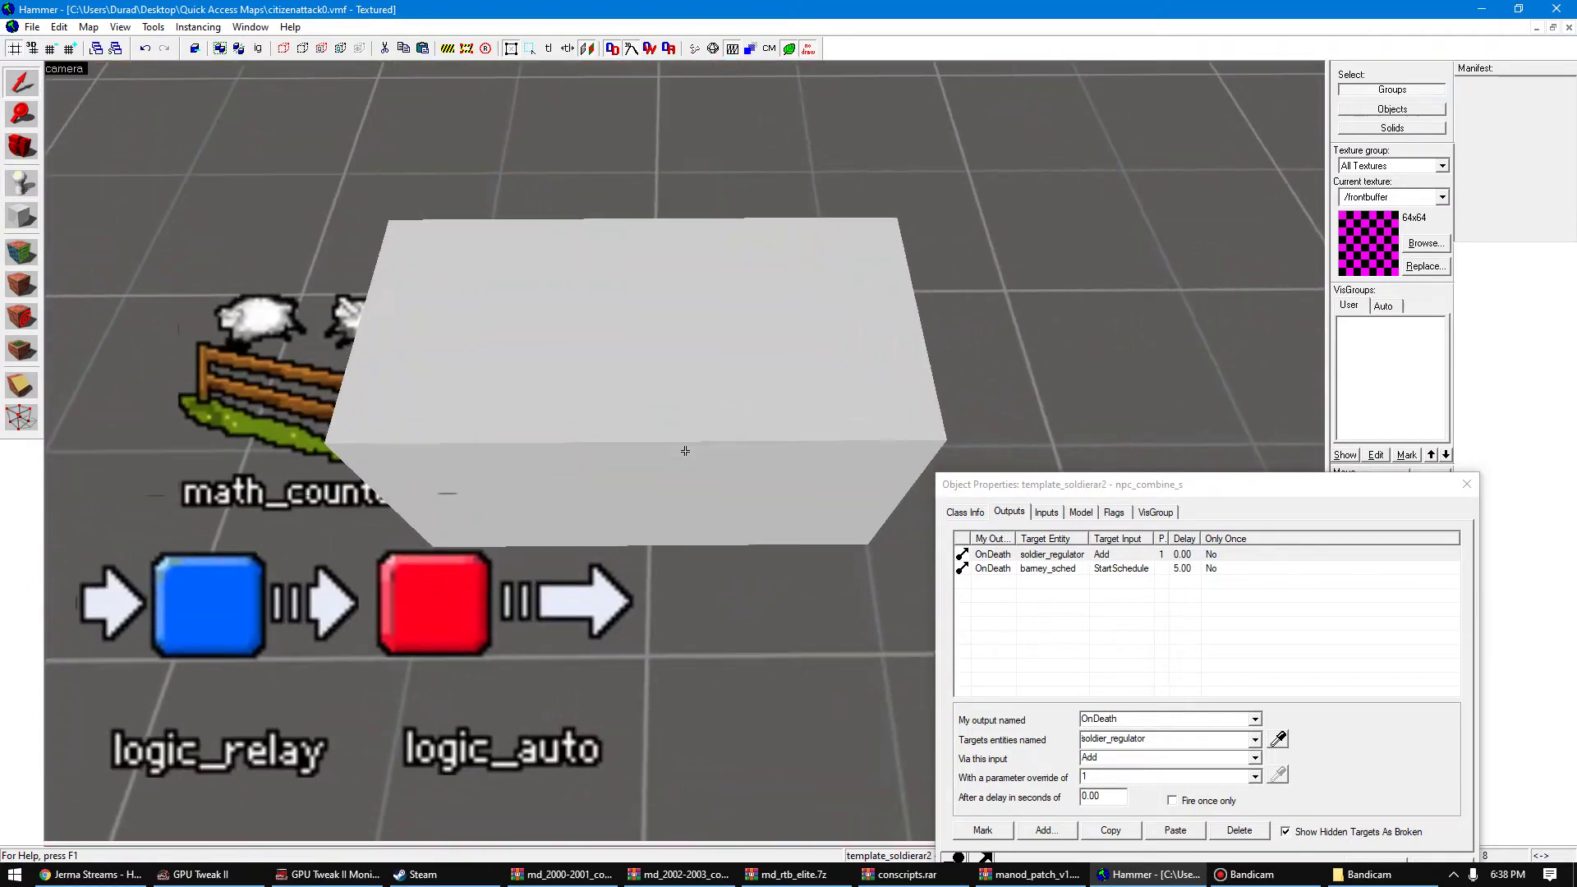
{"action": "key", "text": "s"}
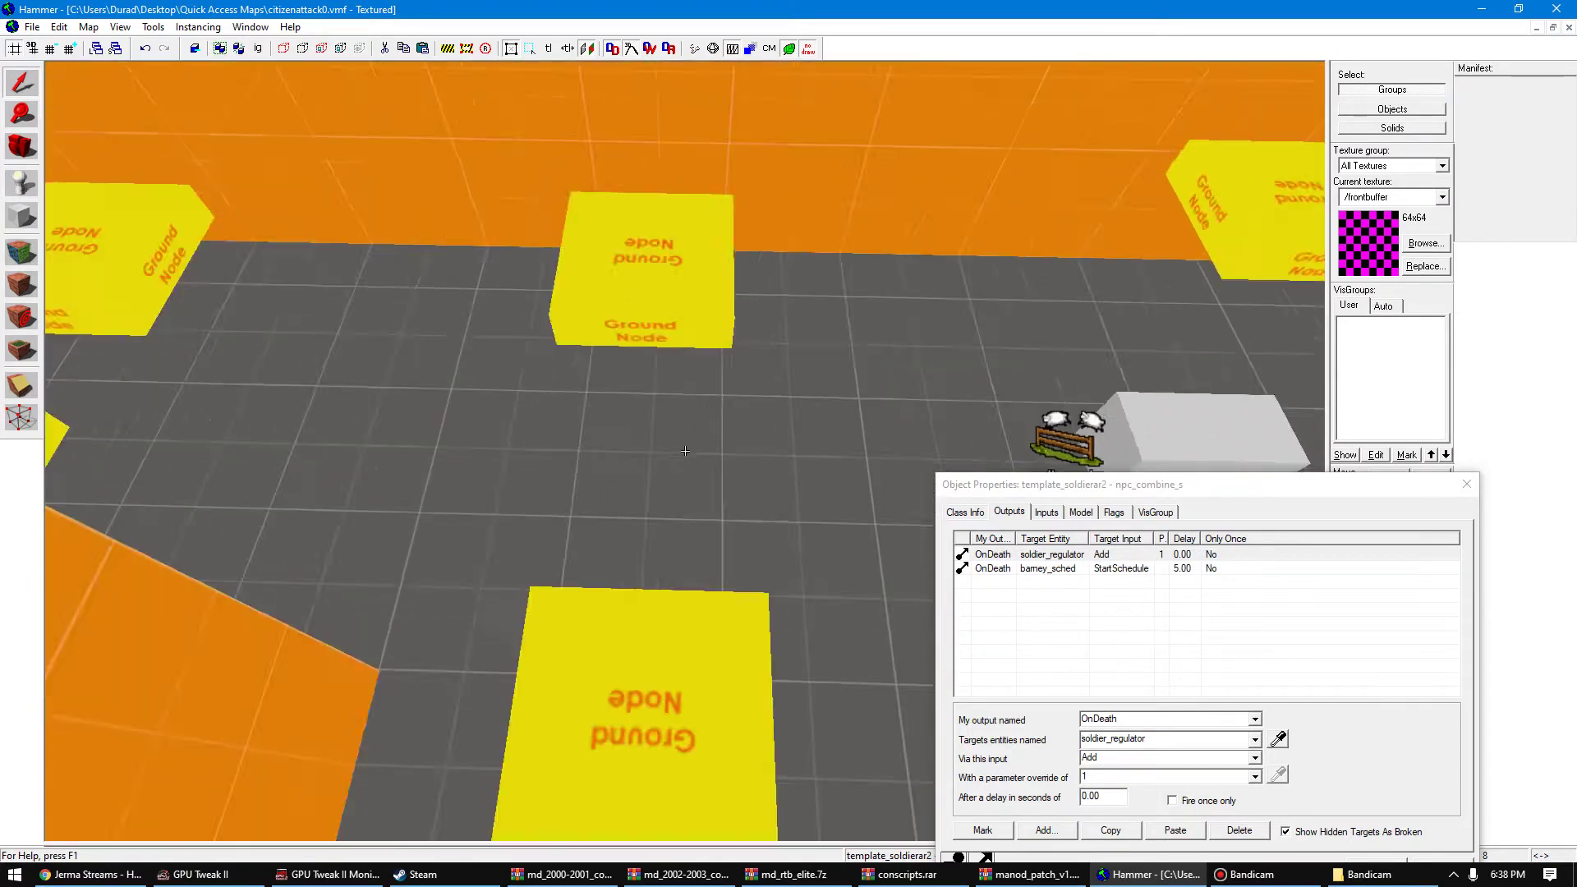
{"action": "key", "text": "s"}
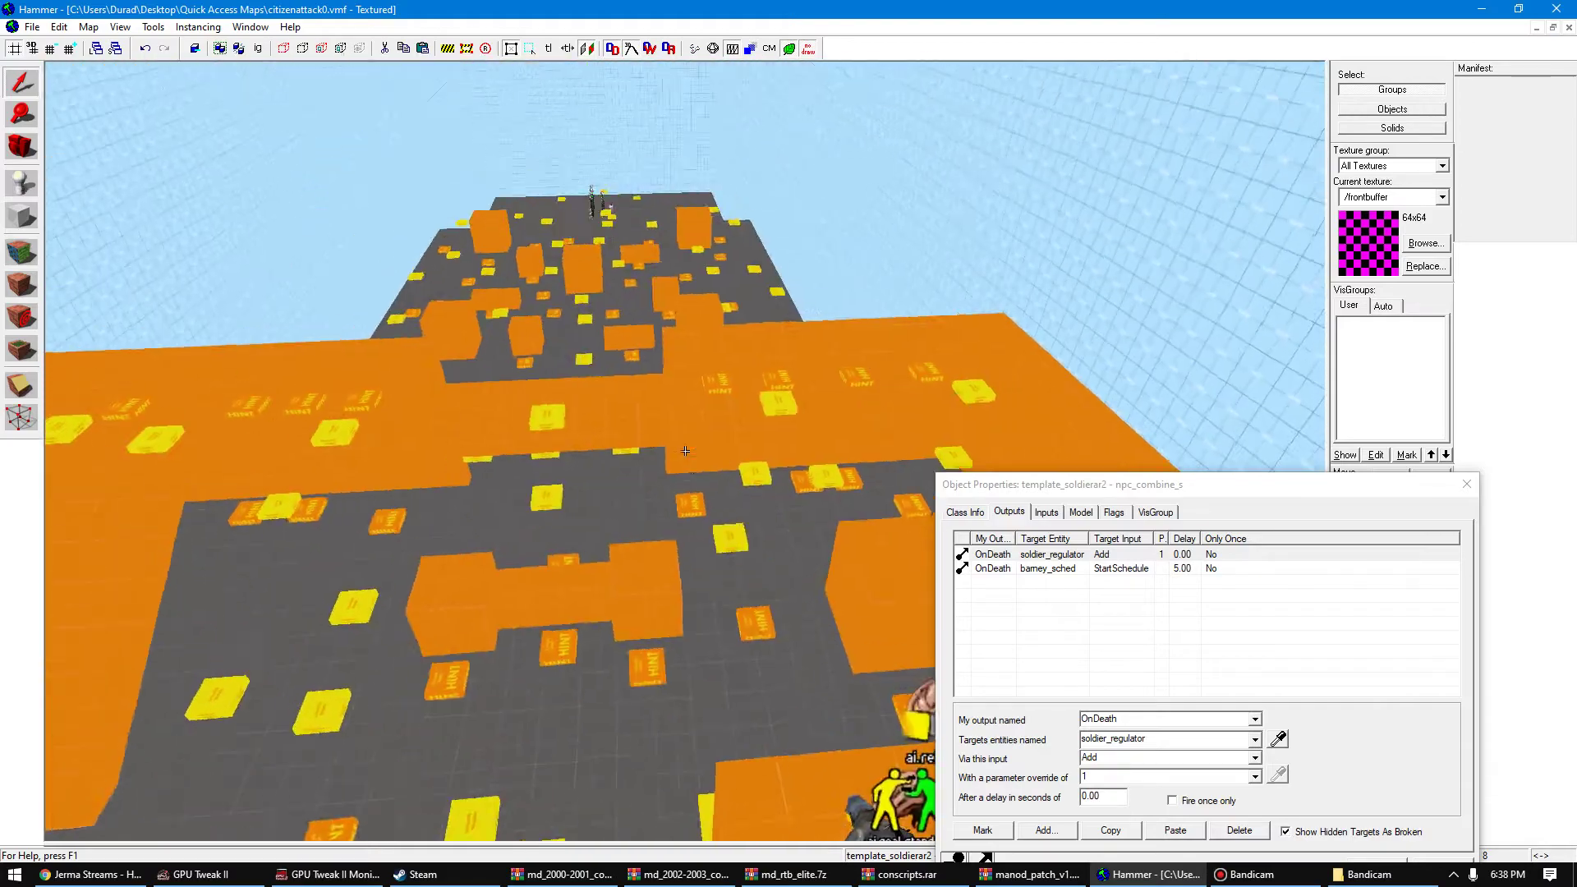
{"action": "key", "text": "w"}
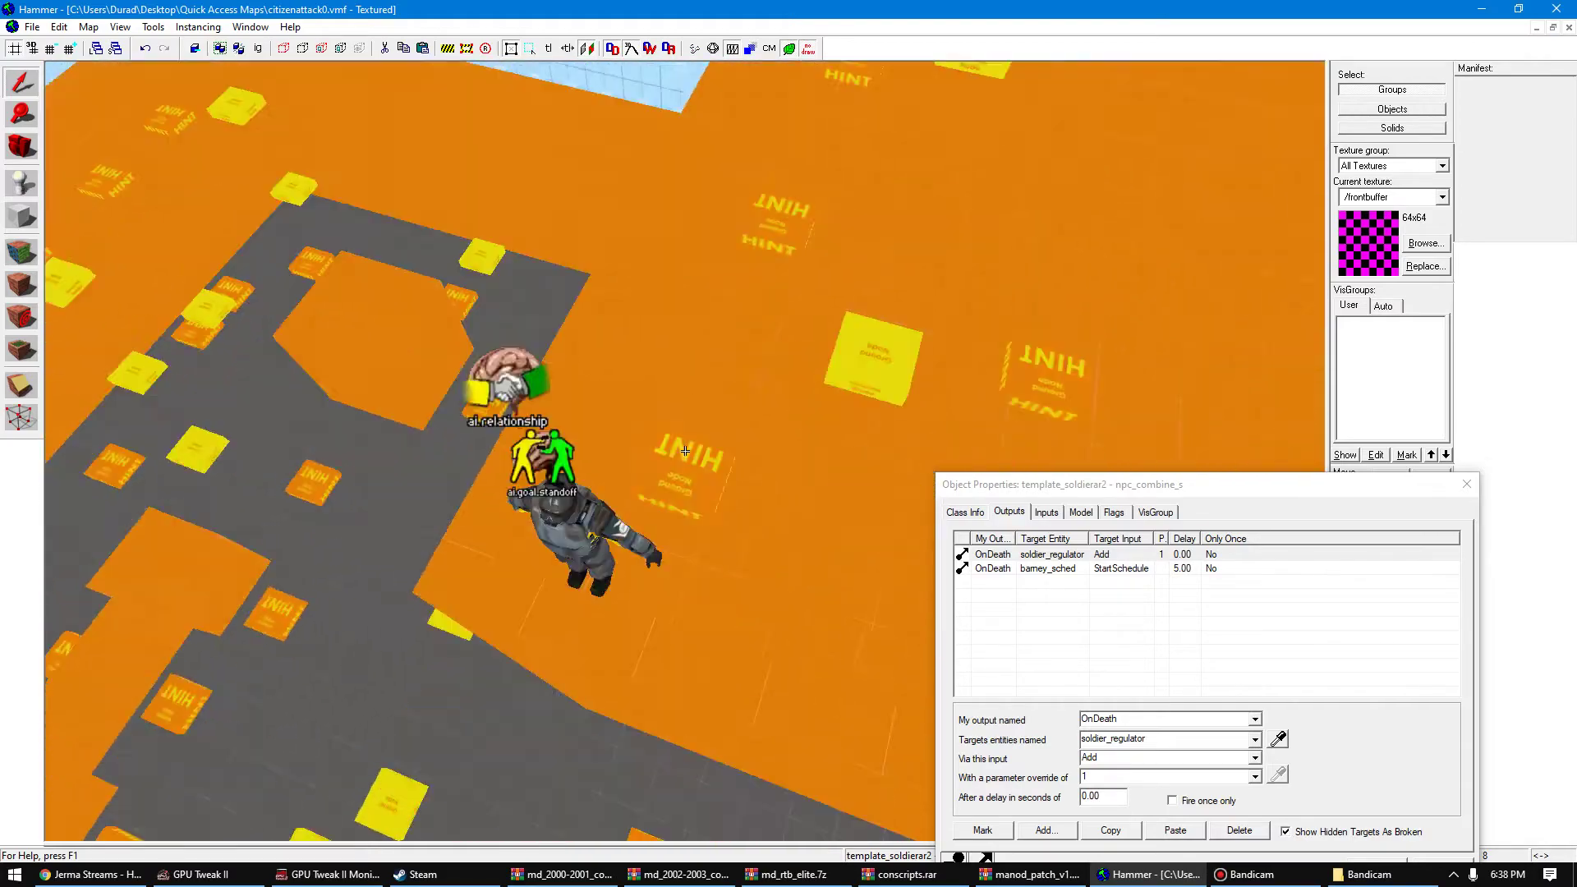
{"action": "left_click", "coordinate": [685, 451]}
{"action": "key", "text": "w"}
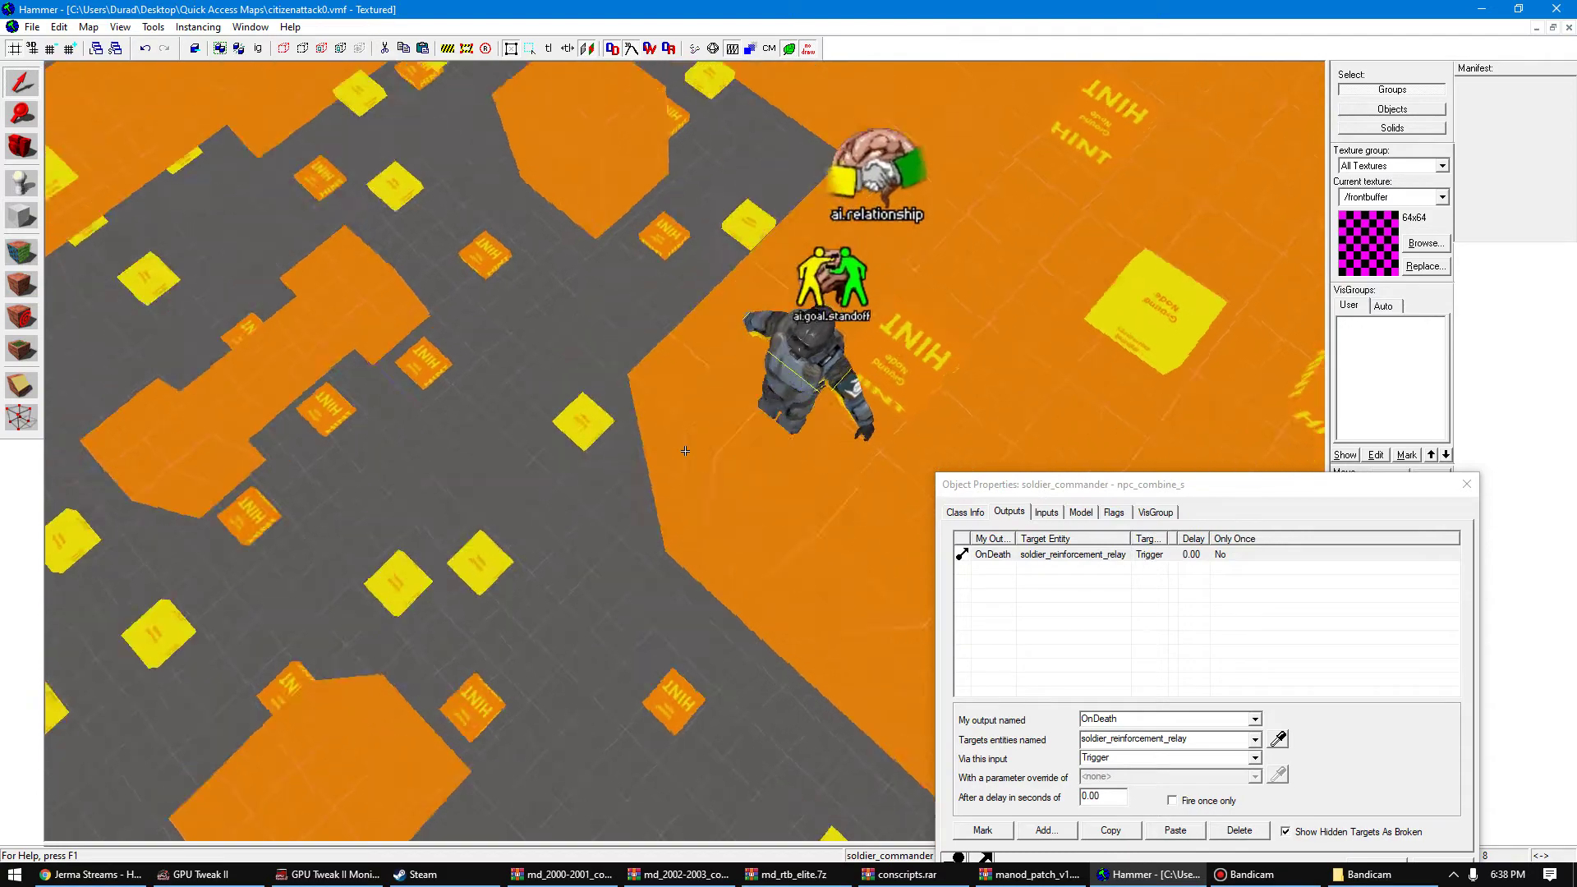
{"action": "key", "text": "w"}
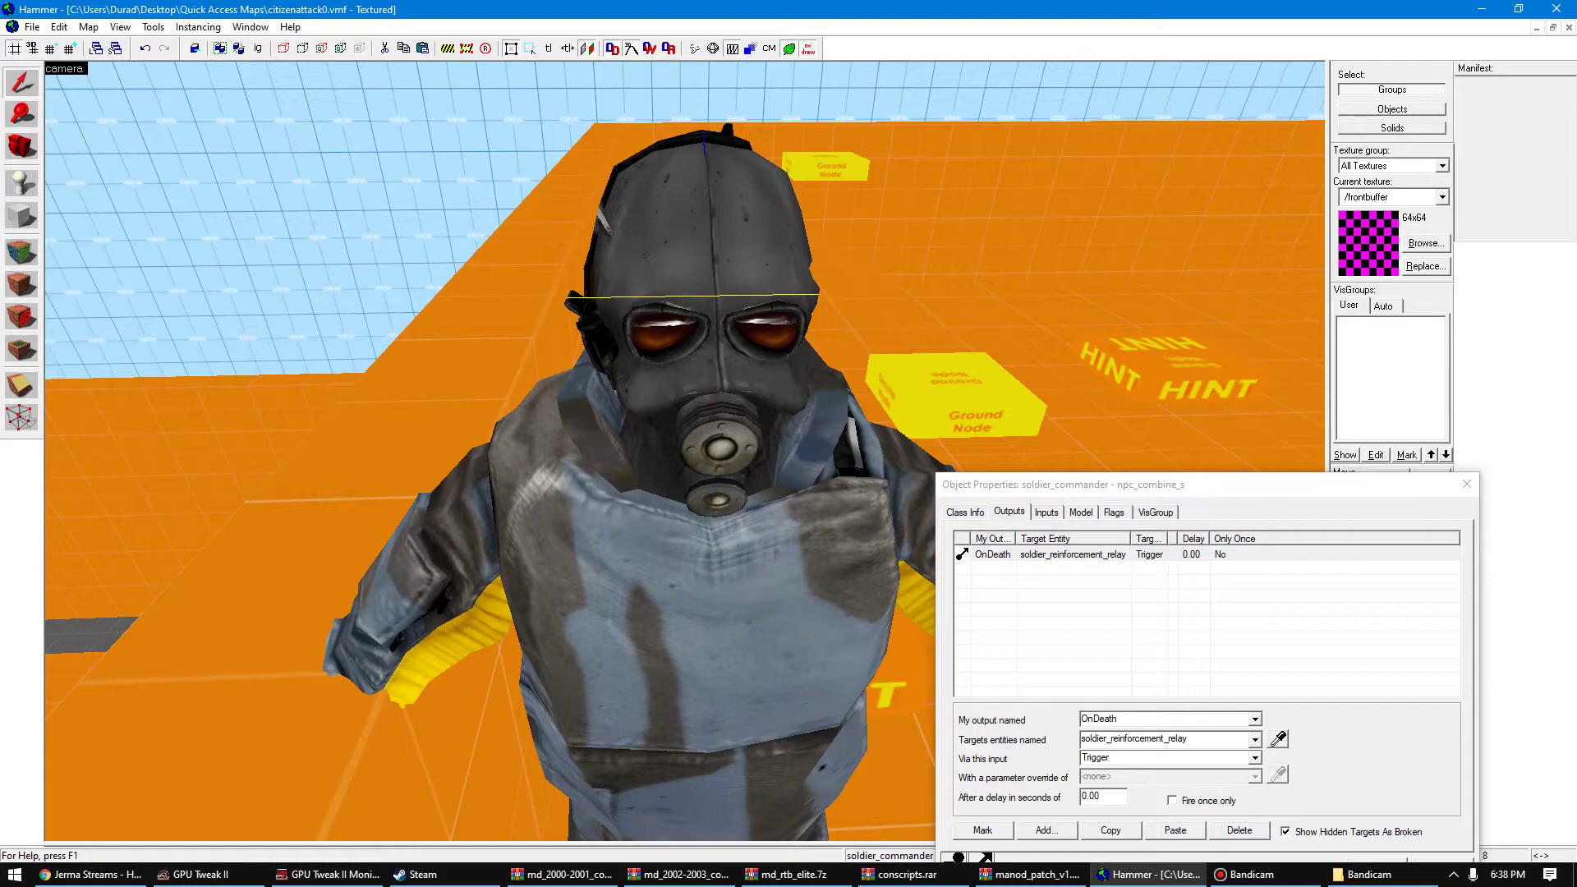
- Return to the citizen group and show the outputs of the barney NPC
{"action": "key", "text": "z"}
{"action": "key", "text": "s"}
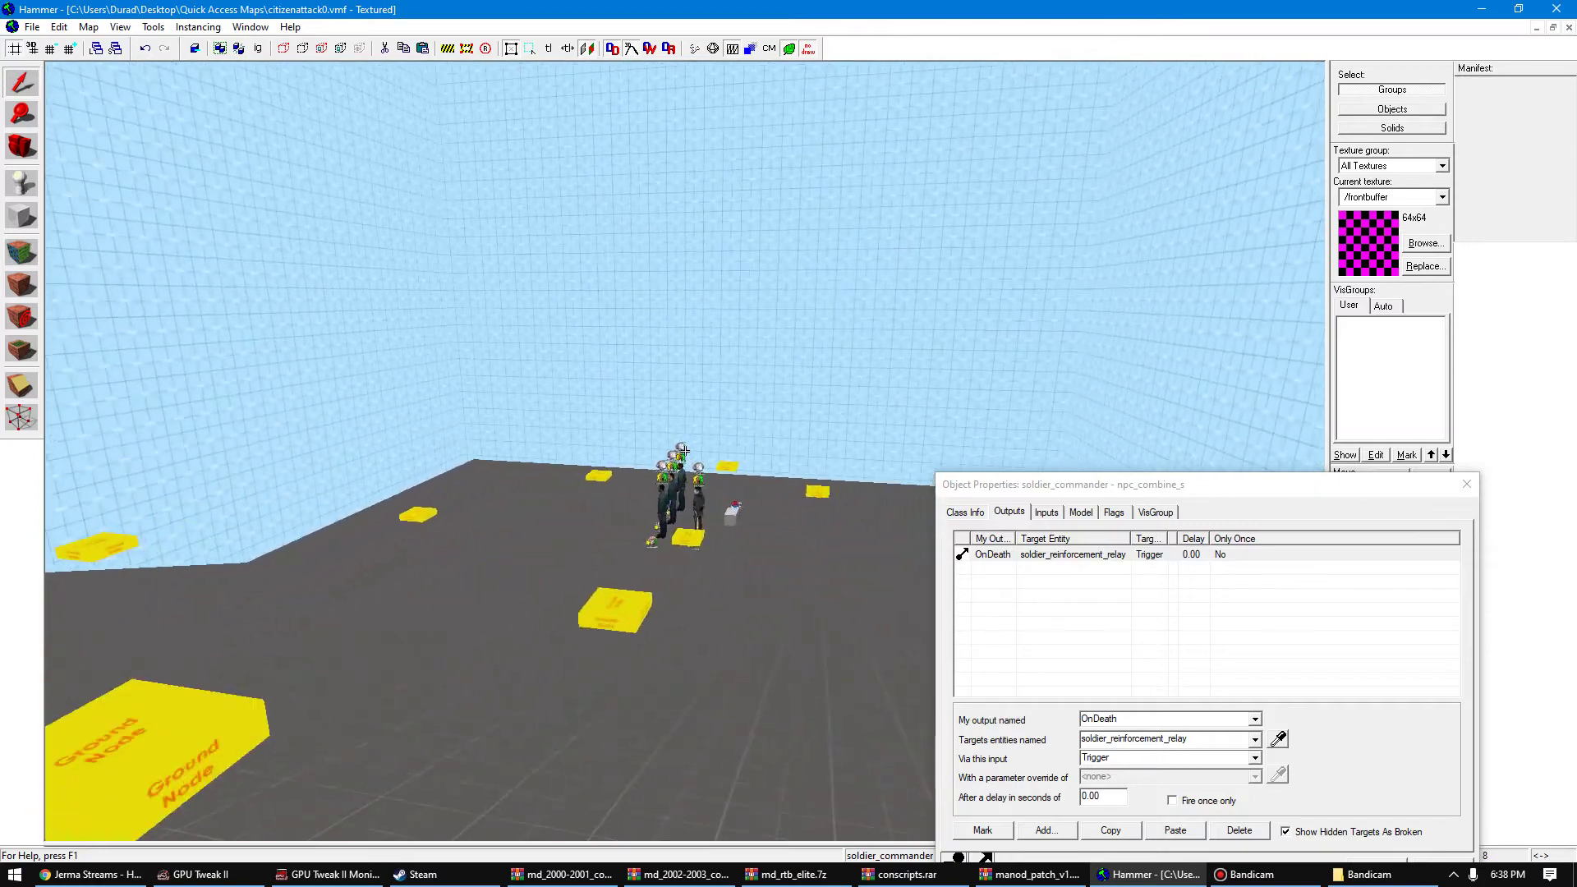
{"action": "key", "text": "d"}
{"action": "left_click", "coordinate": [685, 451]}
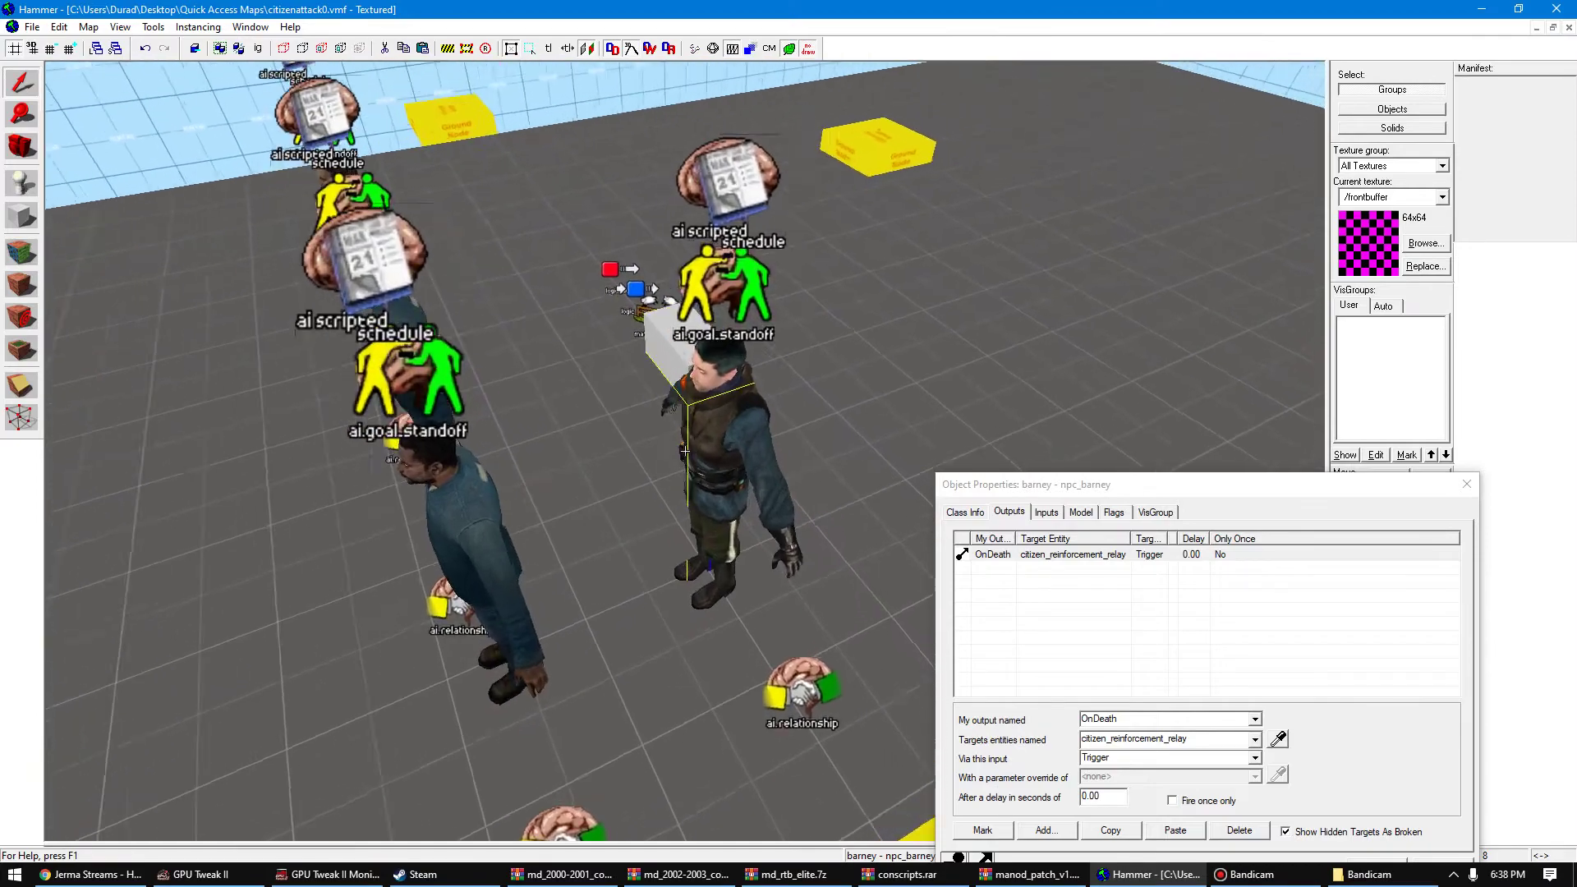
- Select the specialhint2 info_node_hint among the hint nodes and show its keyvalues
{"action": "key", "text": "a"}
{"action": "key", "text": "s"}
{"action": "key", "text": "w"}
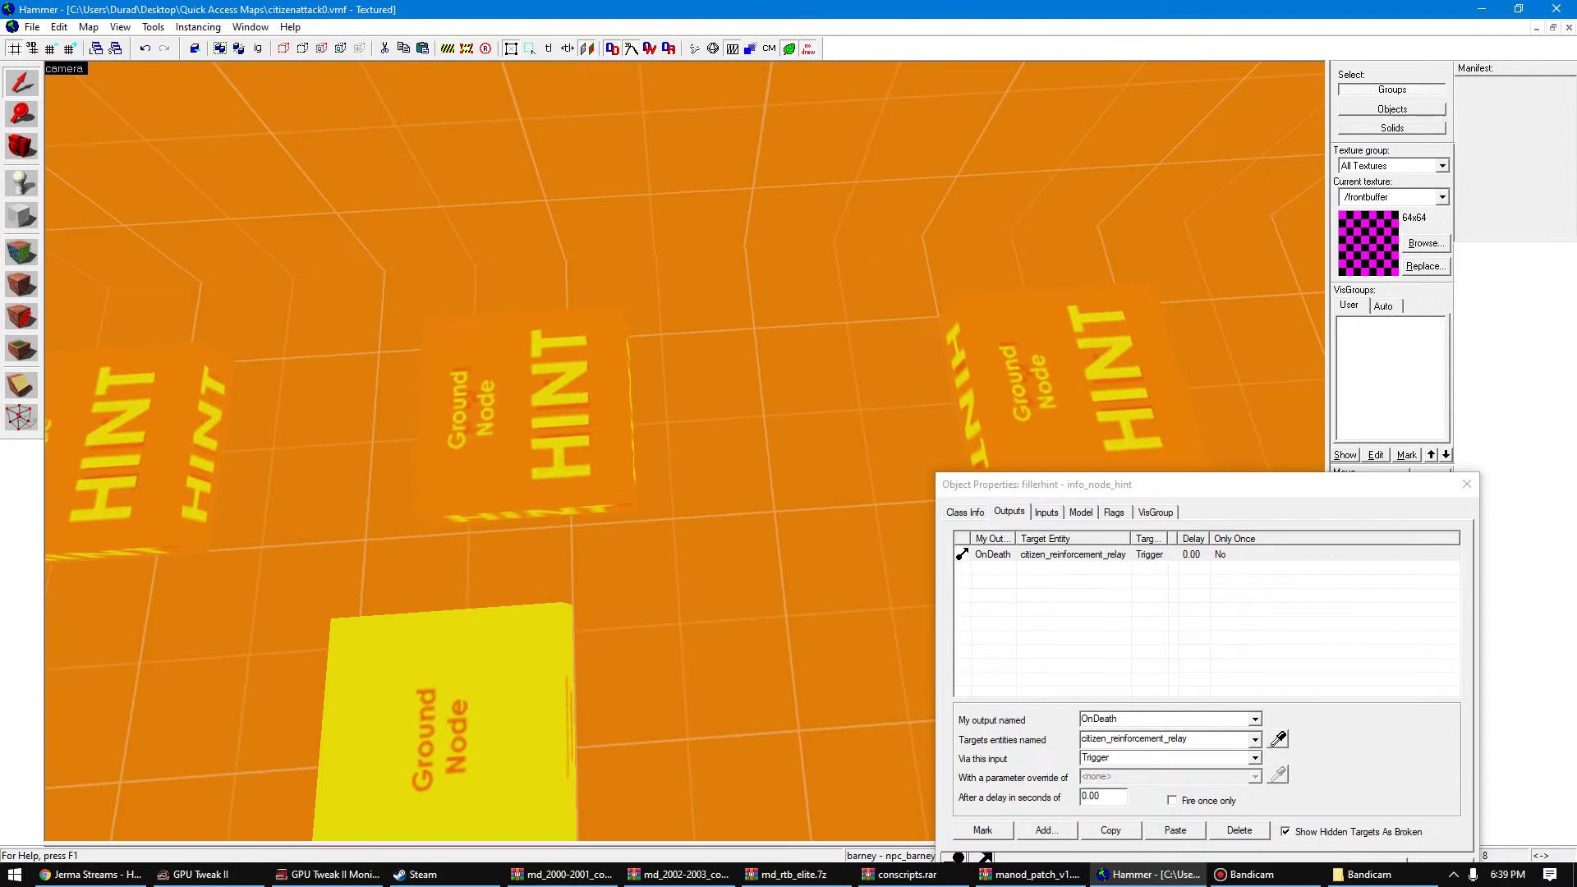
{"action": "left_click", "coordinate": [686, 451]}
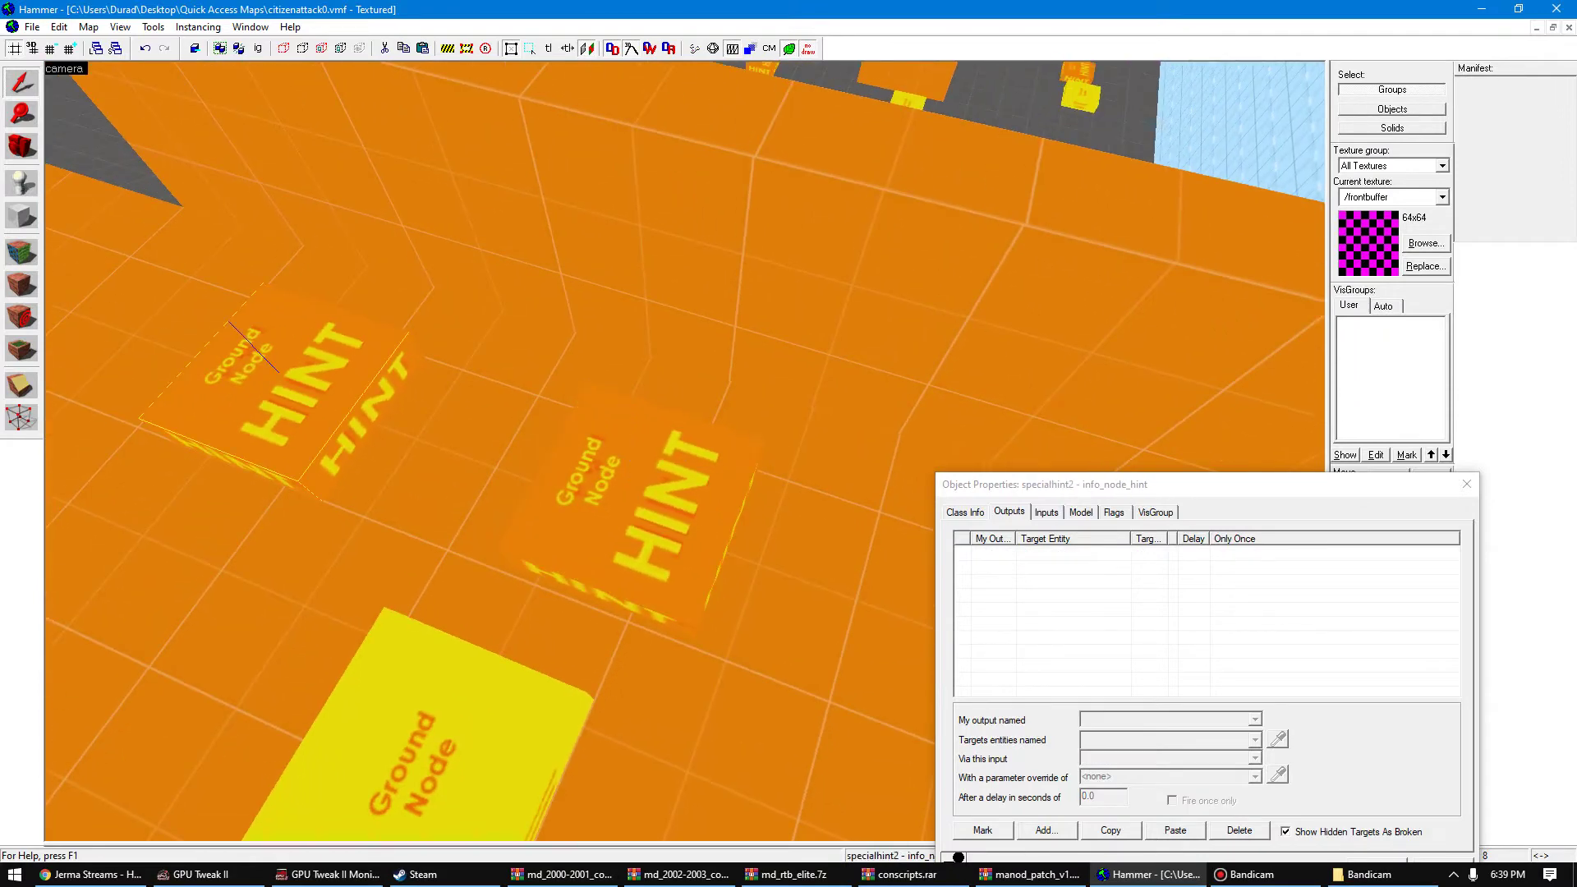
{"action": "left_click", "coordinate": [965, 513]}
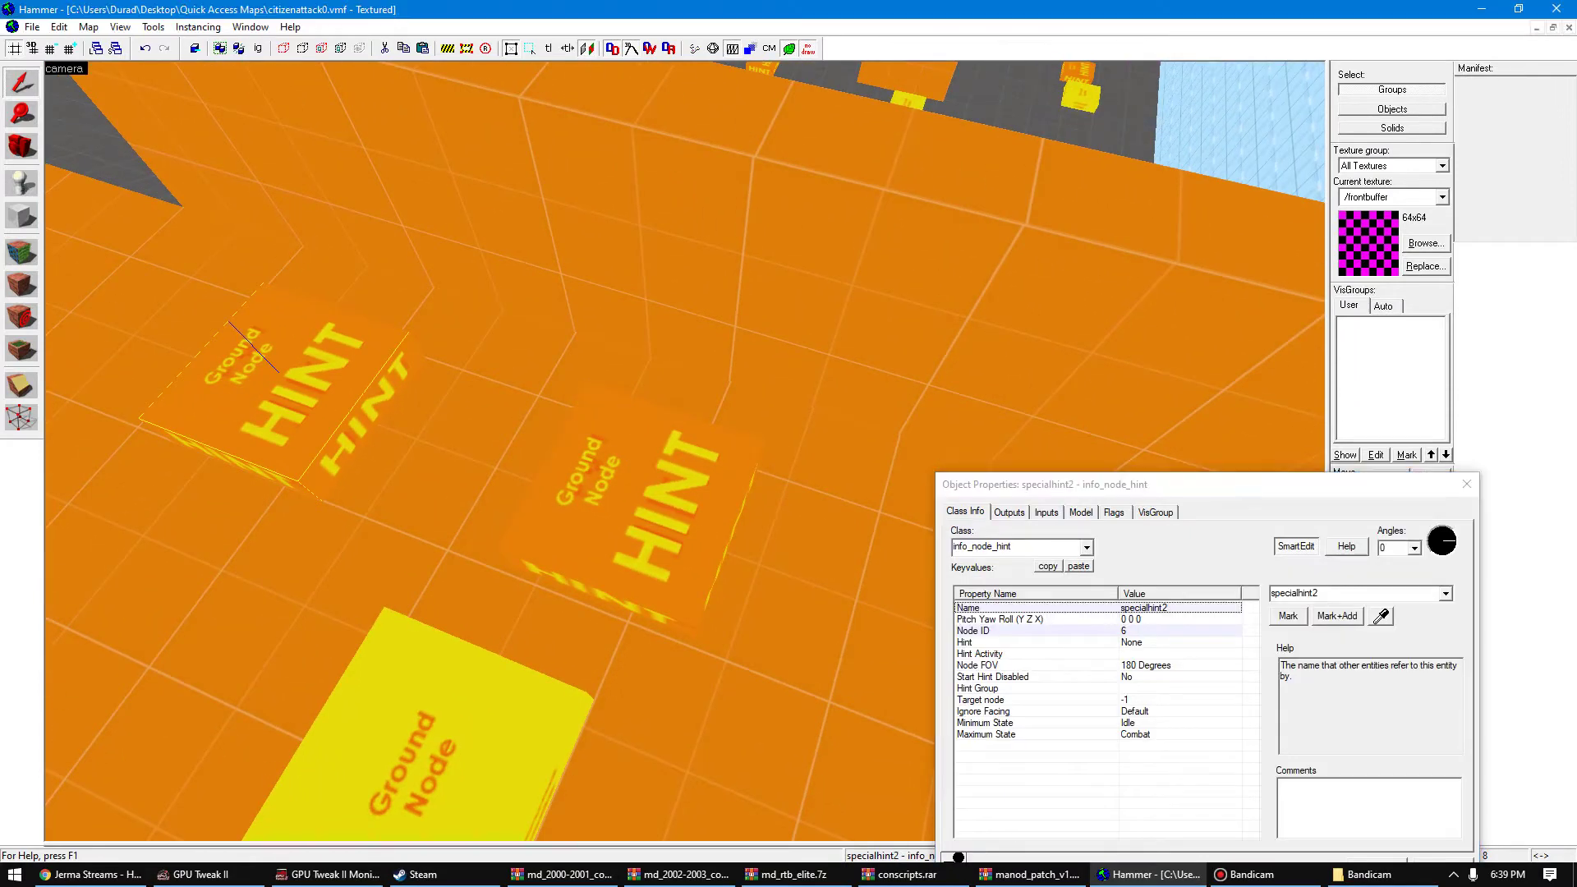
- Return to the soldier commander's platform and show the keyvalues of the soldier_commander_battleline ai_battle_line
{"action": "key", "text": "z"}
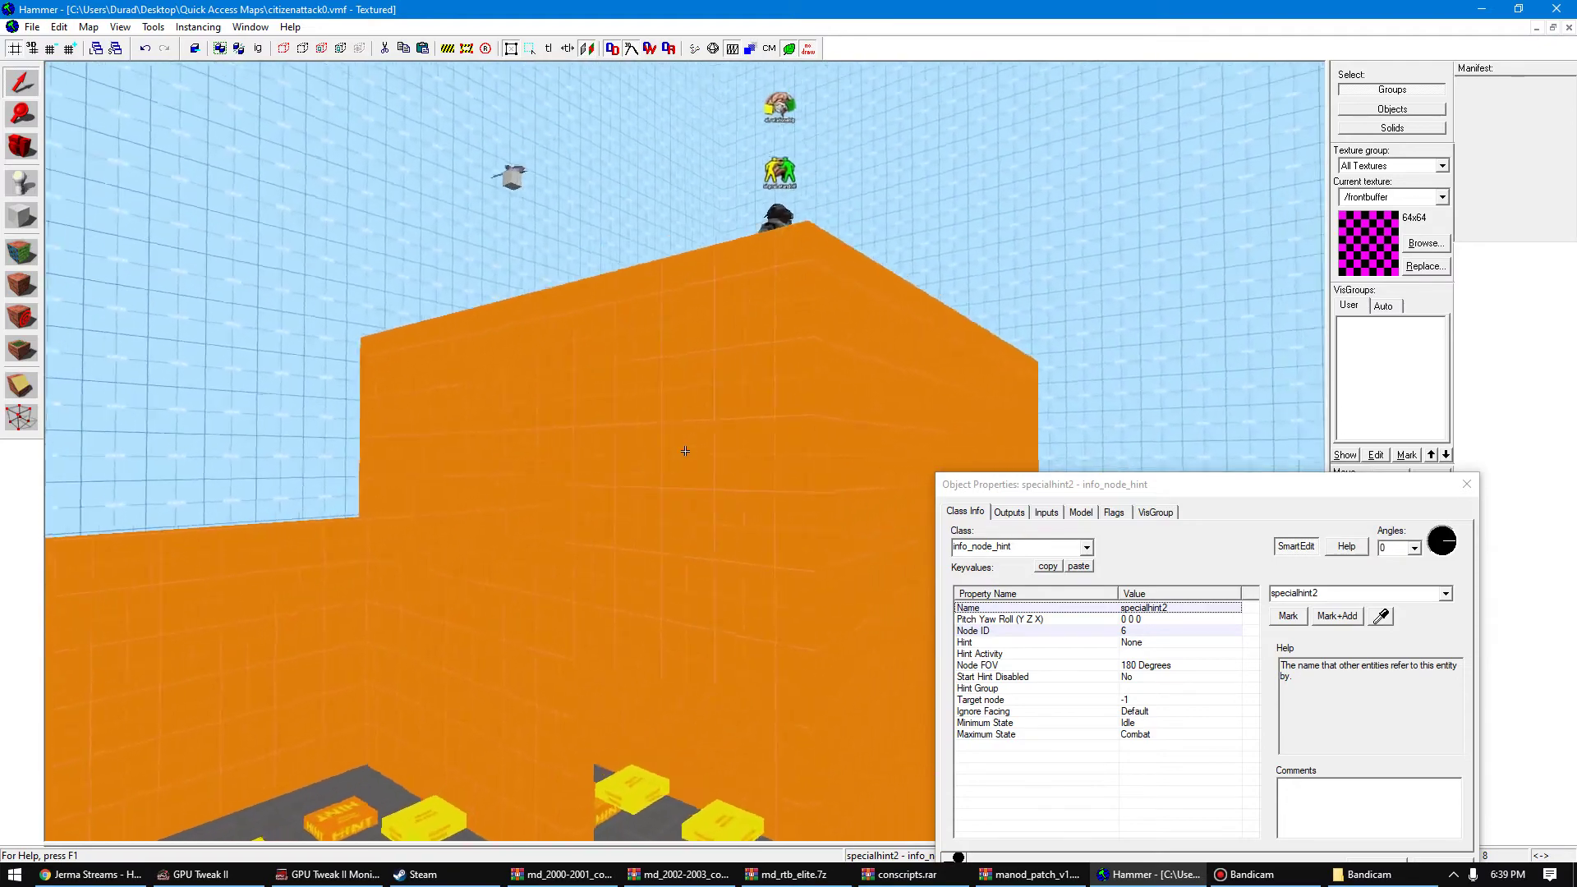
{"action": "key", "text": "w"}
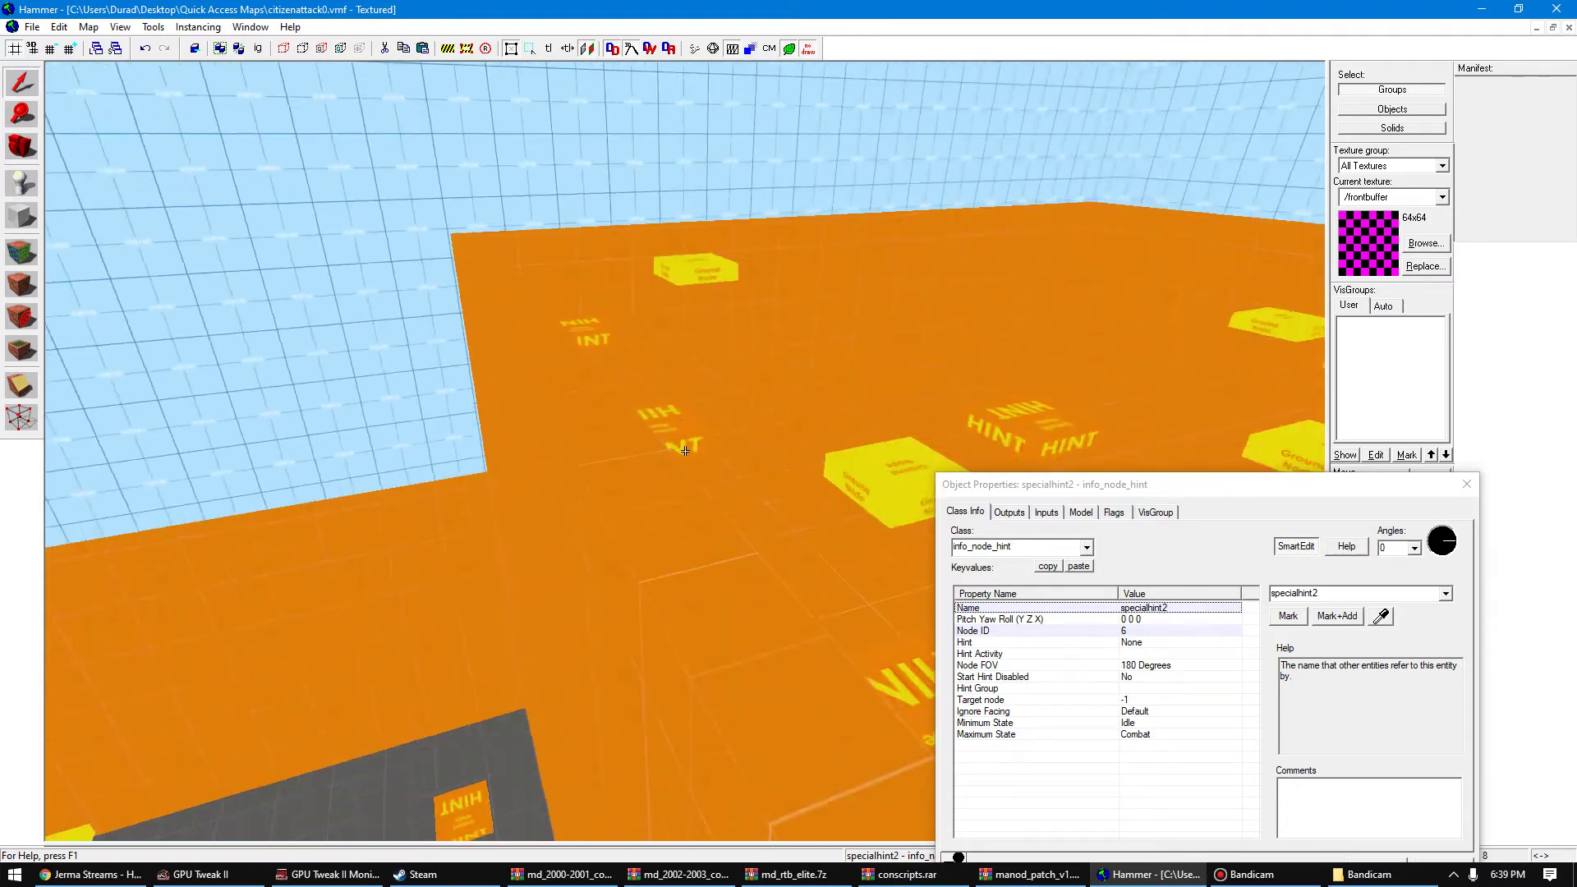
{"action": "key", "text": "w"}
{"action": "key", "text": "z"}
{"action": "left_click", "coordinate": [518, 457]}
{"action": "key", "text": "z"}
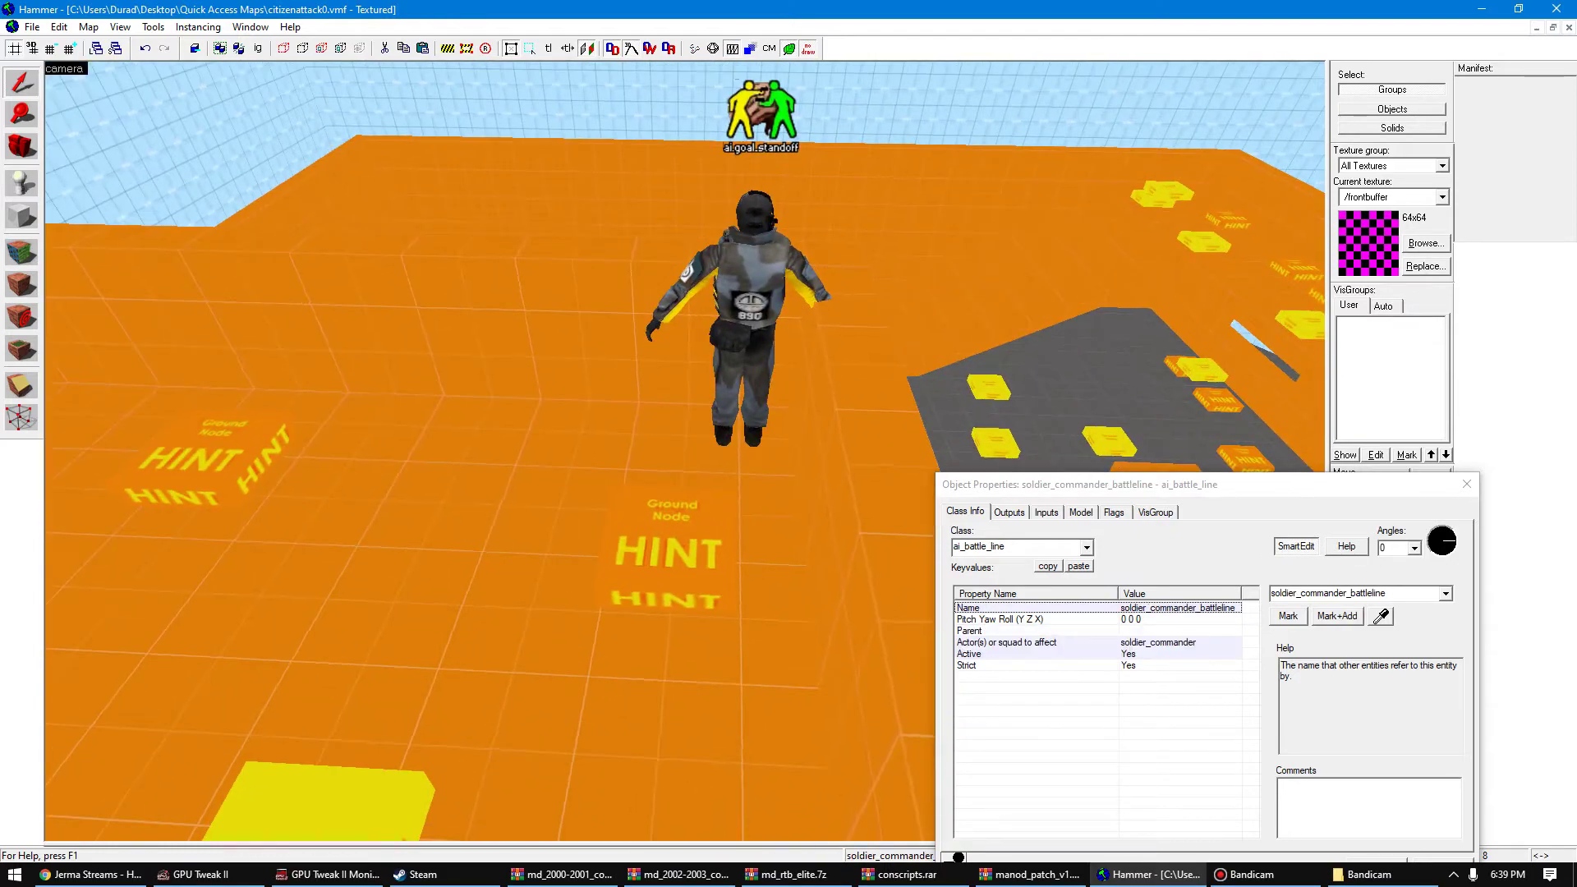
- Show the keyvalues of the fillerhint info_node_hint entities, first one on the orange platform and another on the grey floor beside the skybox wall
{"action": "key", "text": "z"}
{"action": "left_click", "coordinate": [711, 403]}
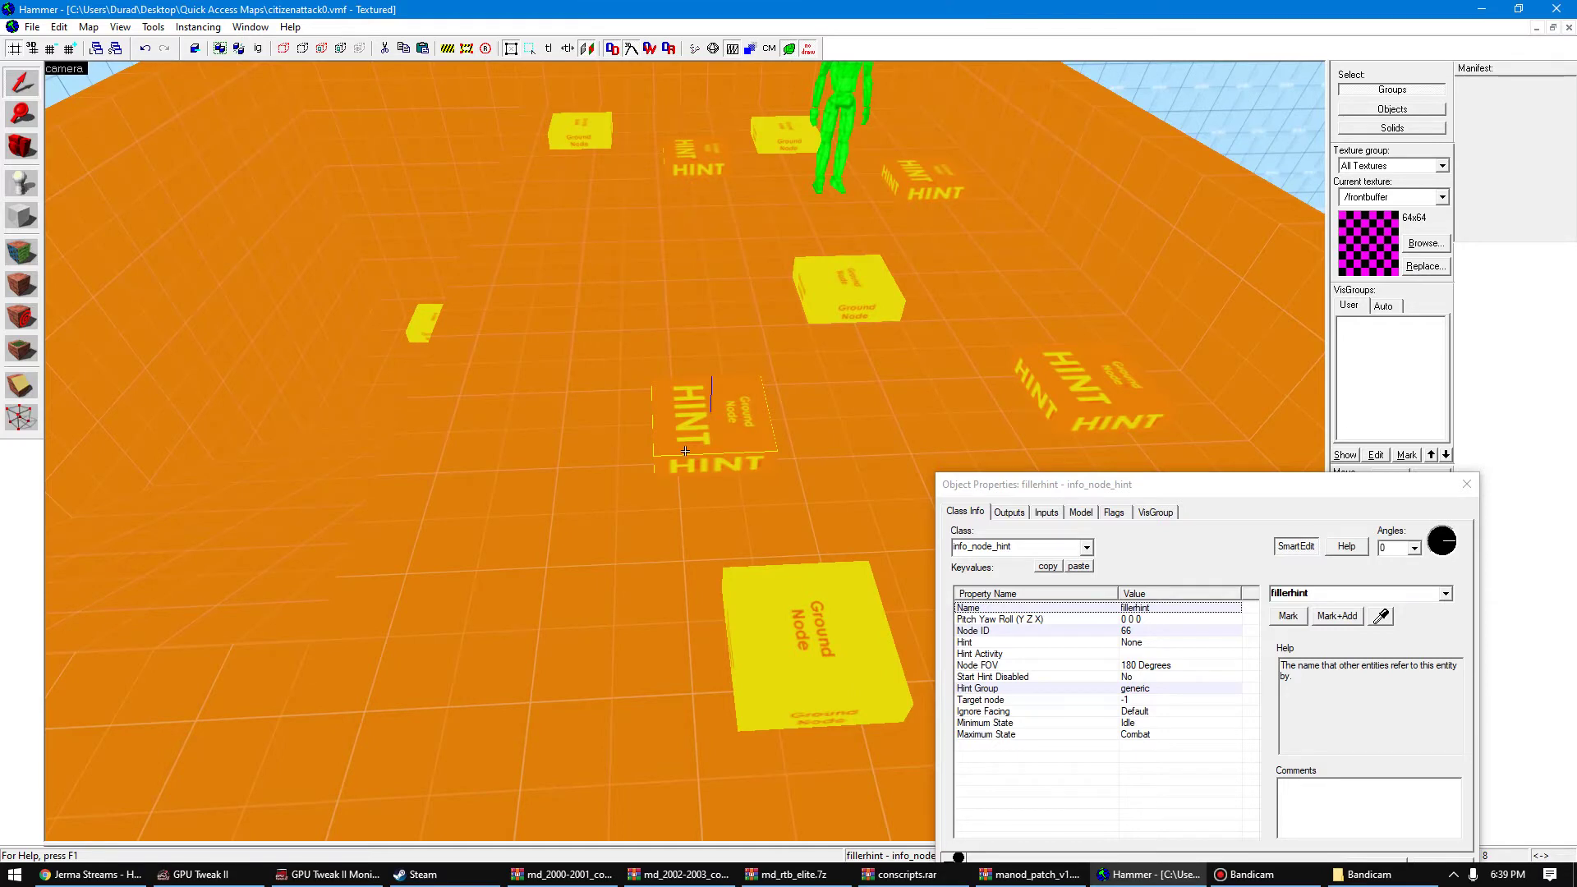
{"action": "key", "text": "z"}
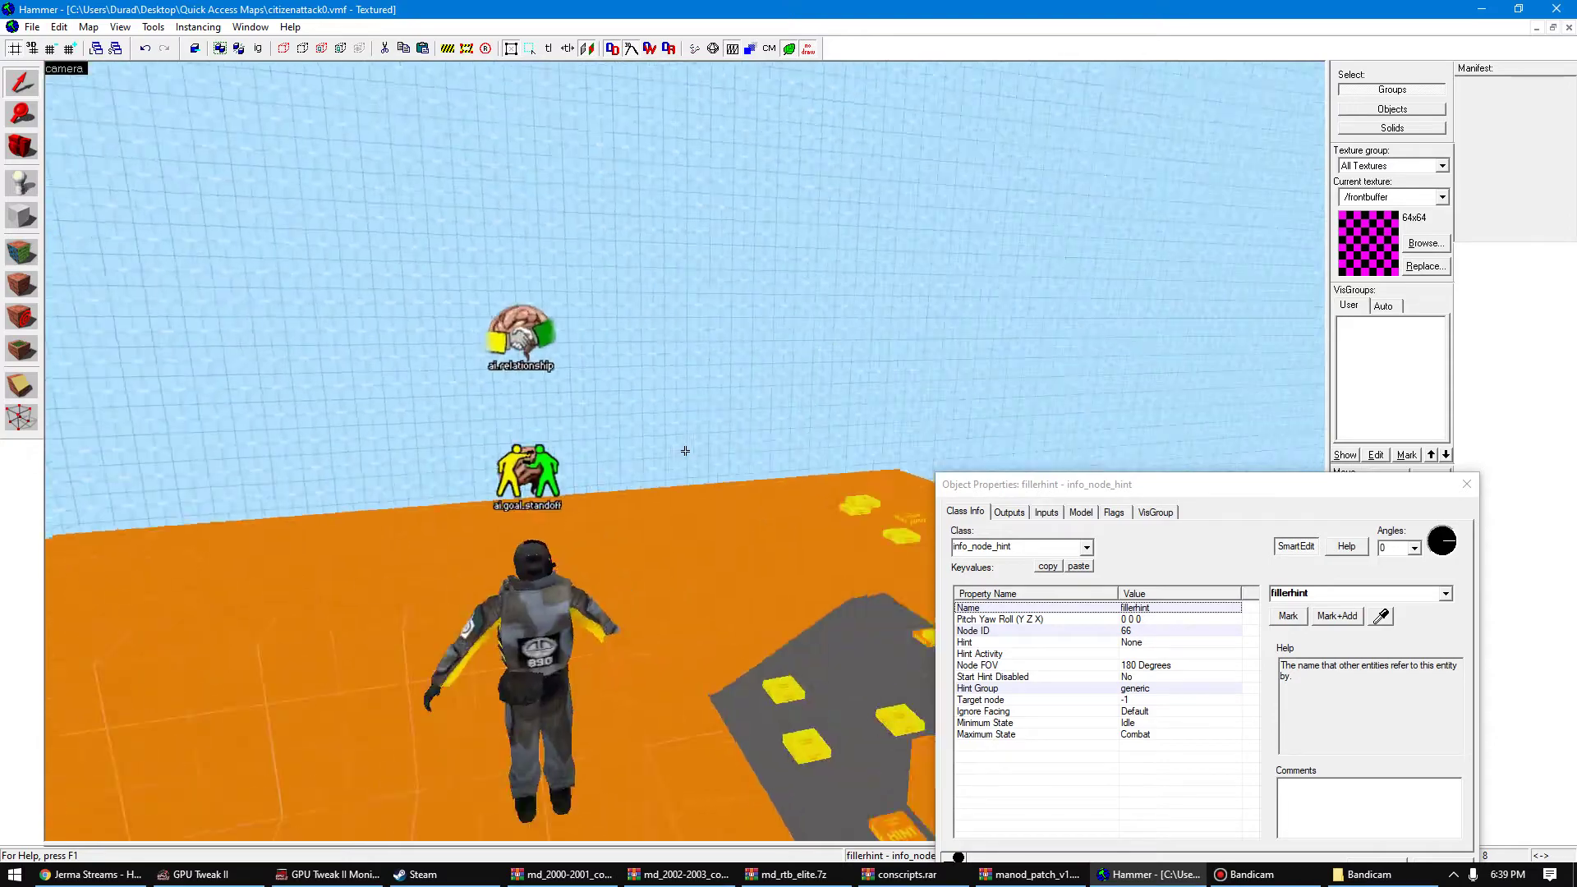
{"action": "key", "text": "w"}
{"action": "key", "text": "w"}
{"action": "key", "text": "w"}
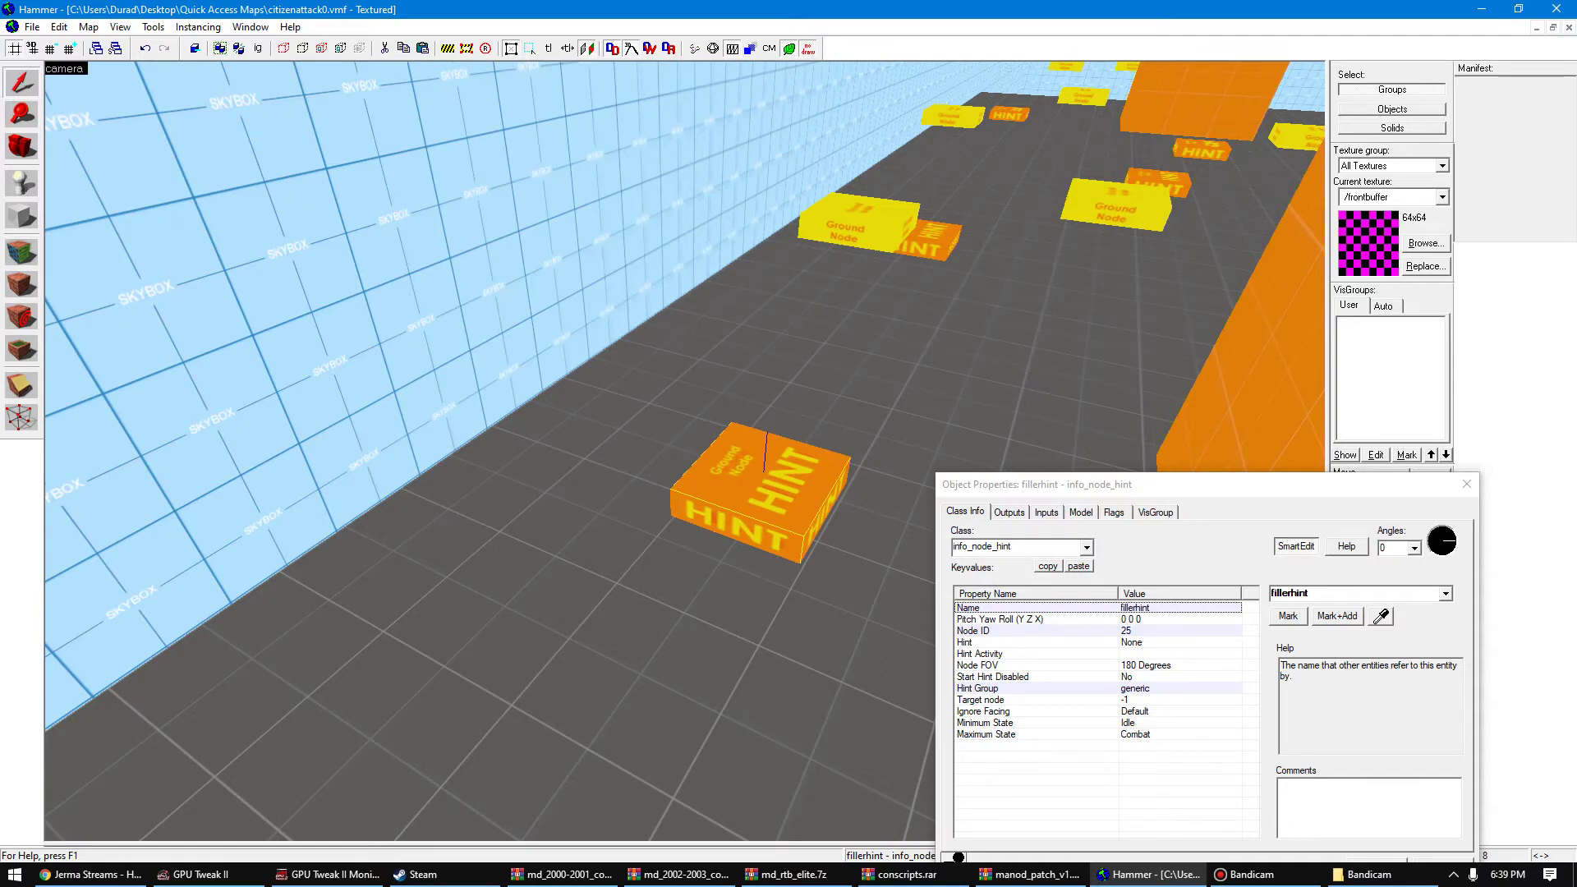
{"action": "key", "text": "s"}
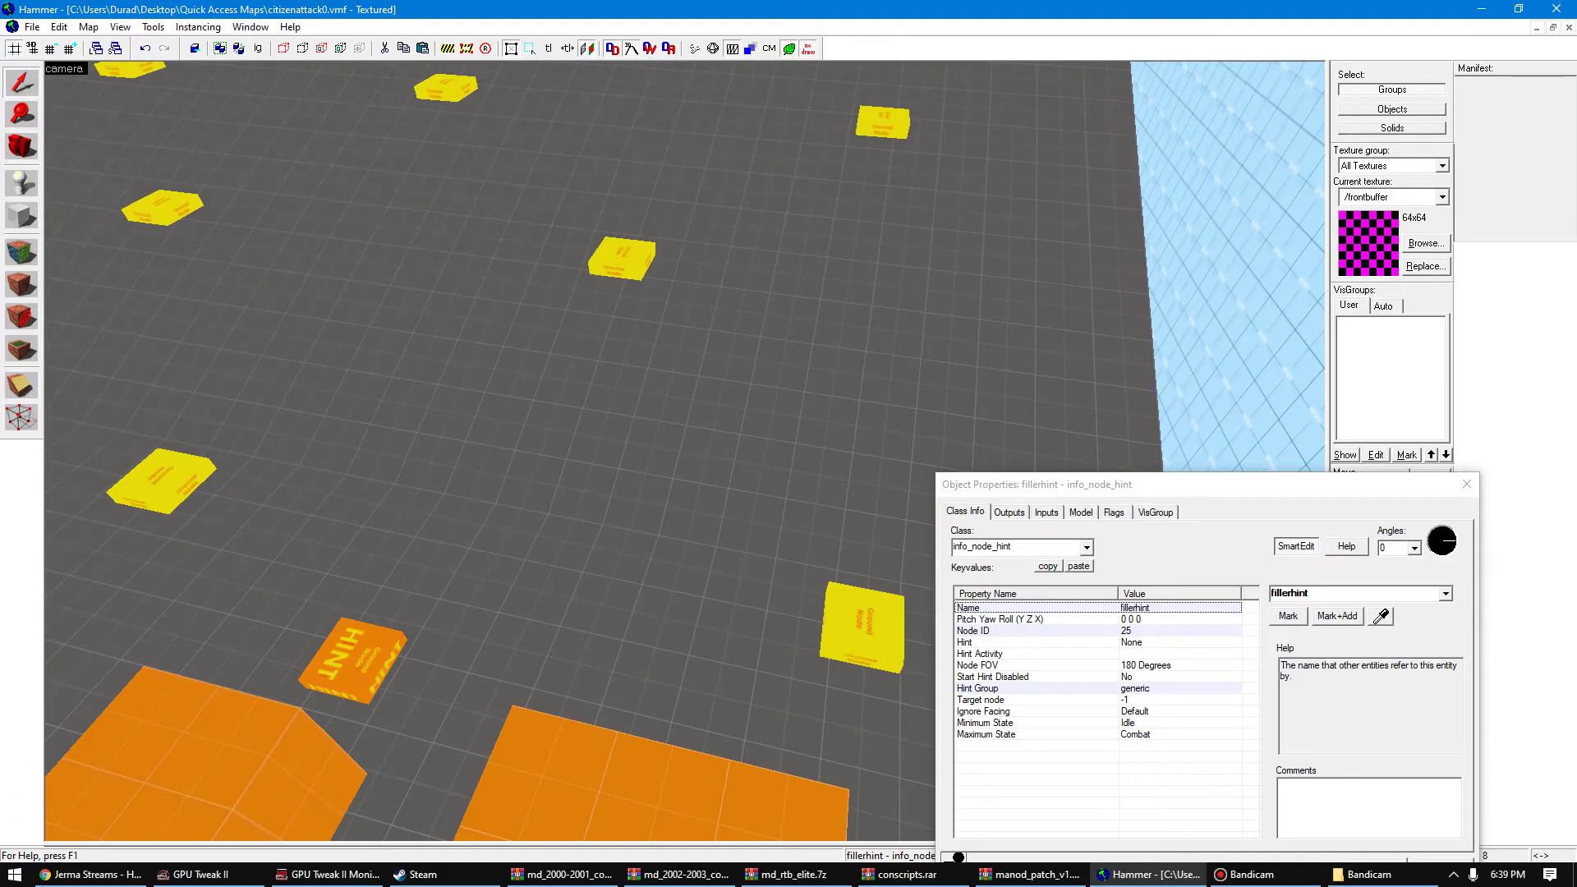
- Return to the combine soldier group and show the outputs of the template_soldiersmg1 NPC
{"action": "key", "text": "z"}
{"action": "key", "text": "w"}
{"action": "key", "text": "w"}
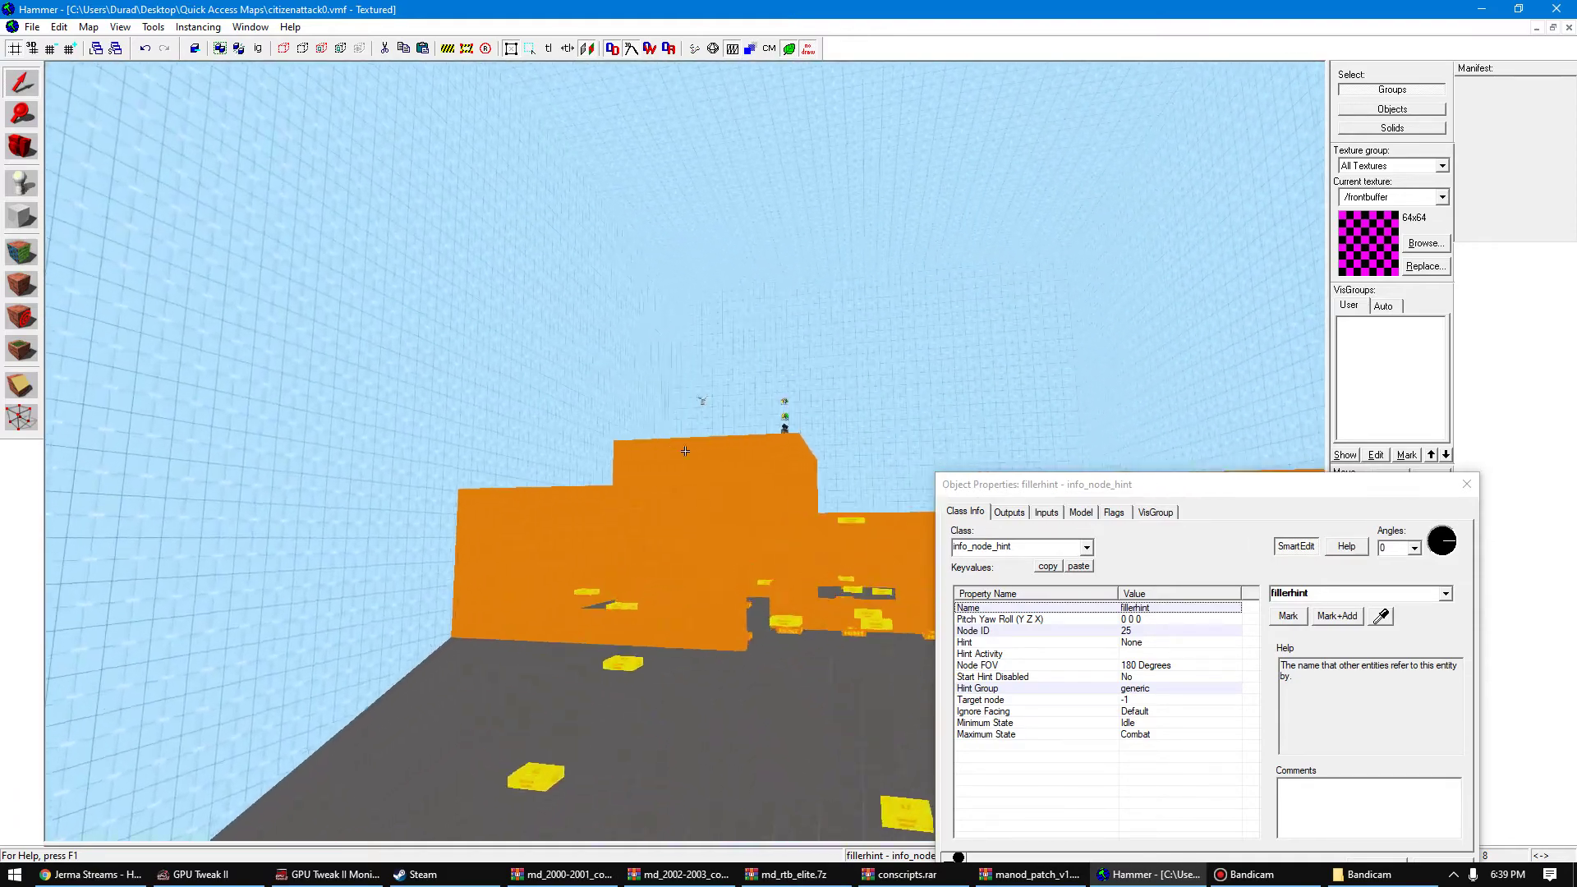
{"action": "key", "text": "w"}
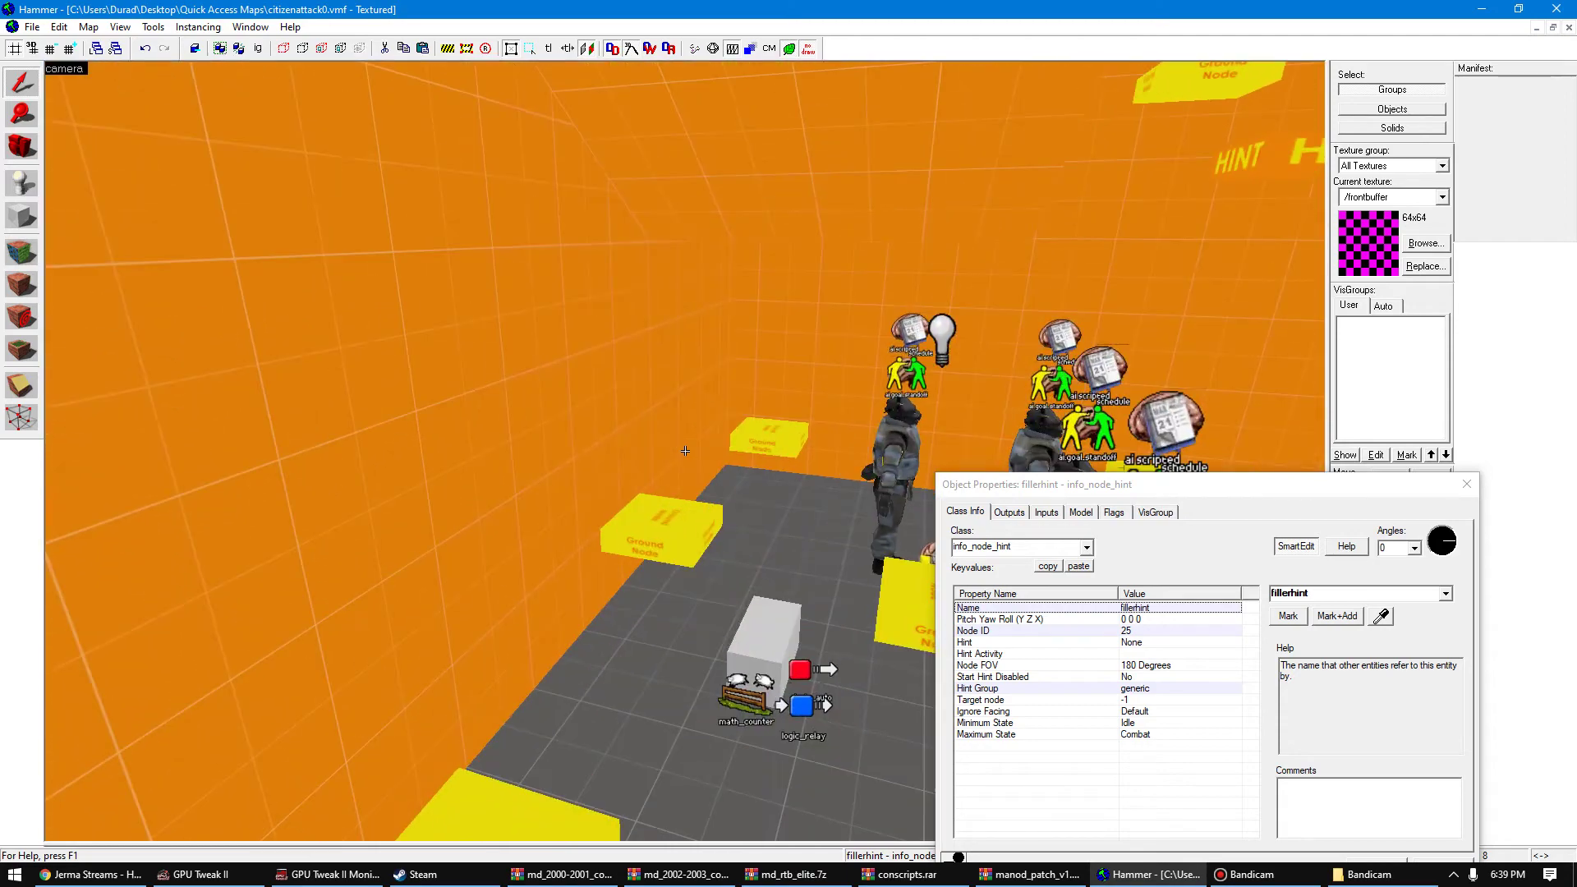
{"action": "key", "text": "z"}
{"action": "left_click", "coordinate": [685, 451]}
{"action": "left_click", "coordinate": [1008, 512]}
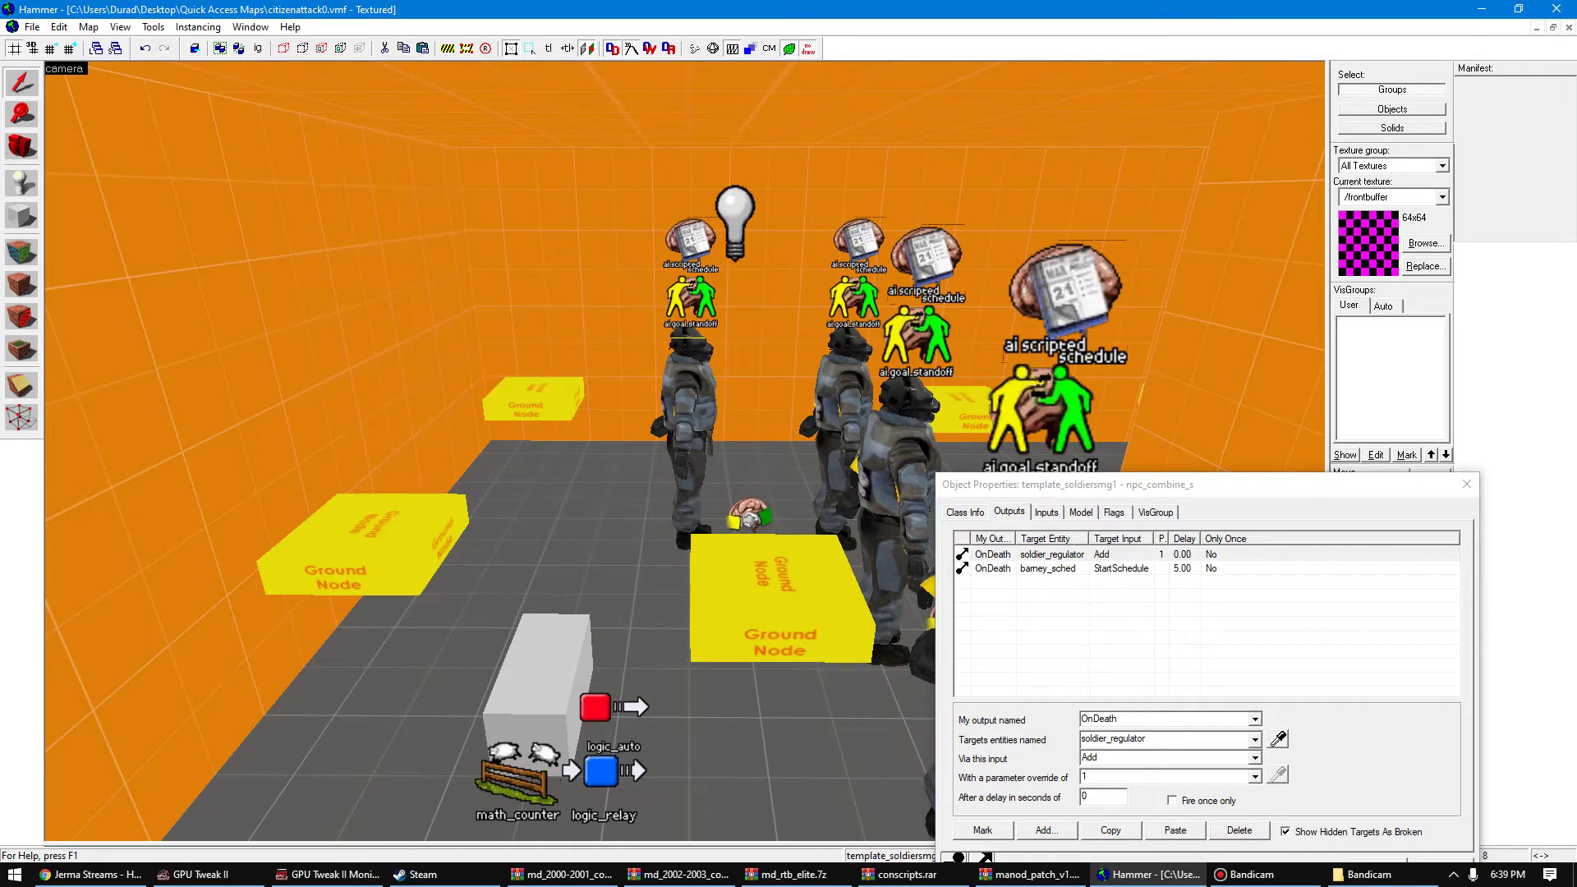
- Select the templatesoldier_box point_template beside the math_counter and show its list of templates
{"action": "key", "text": "z"}
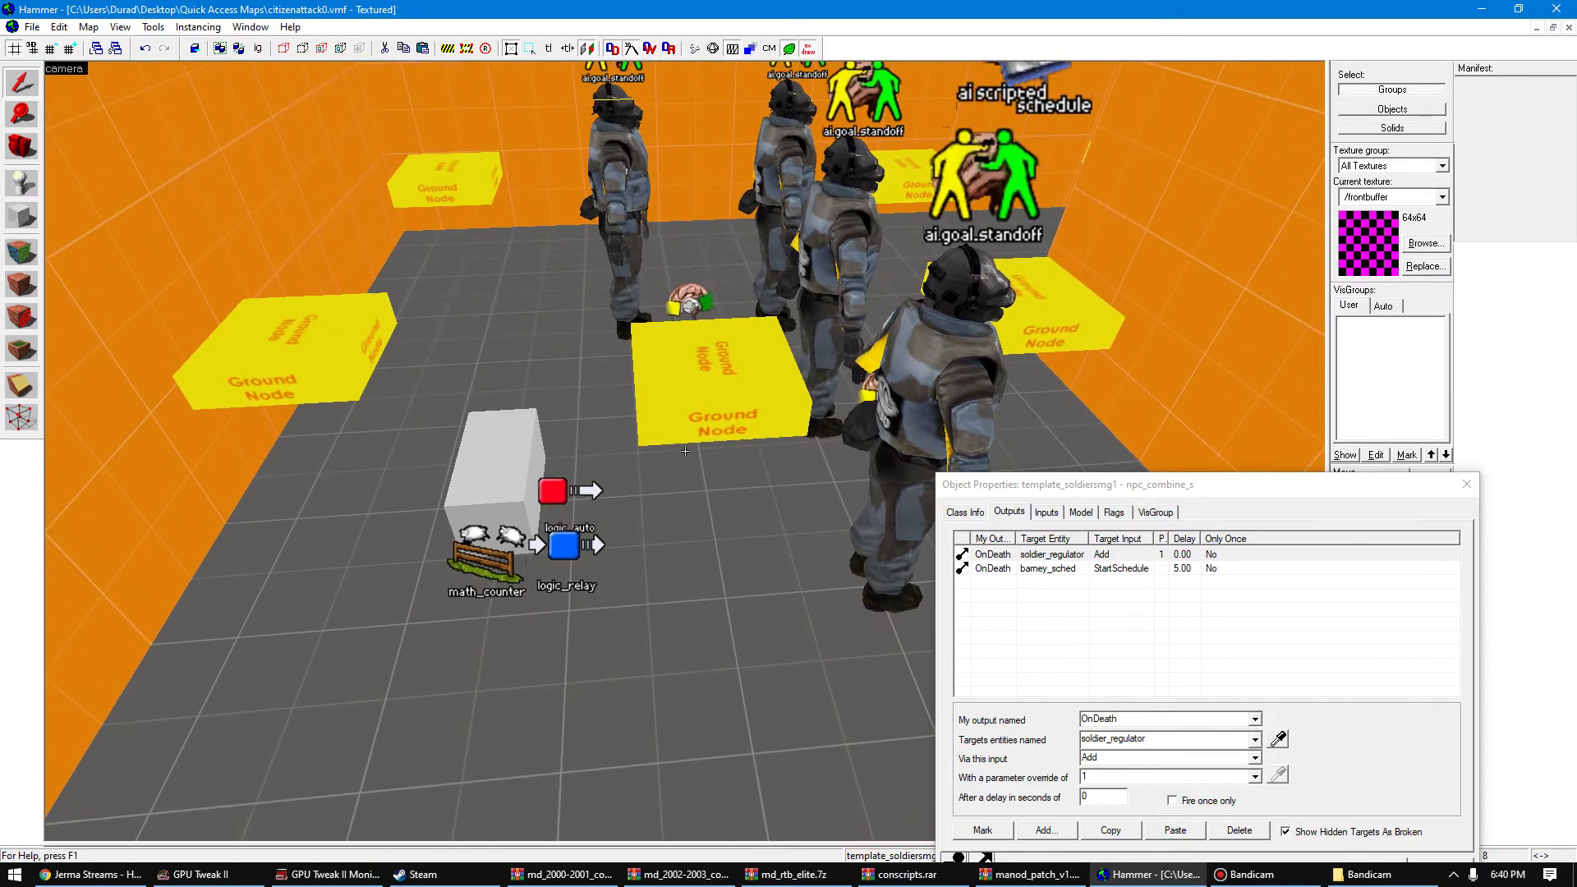
{"action": "key", "text": "d"}
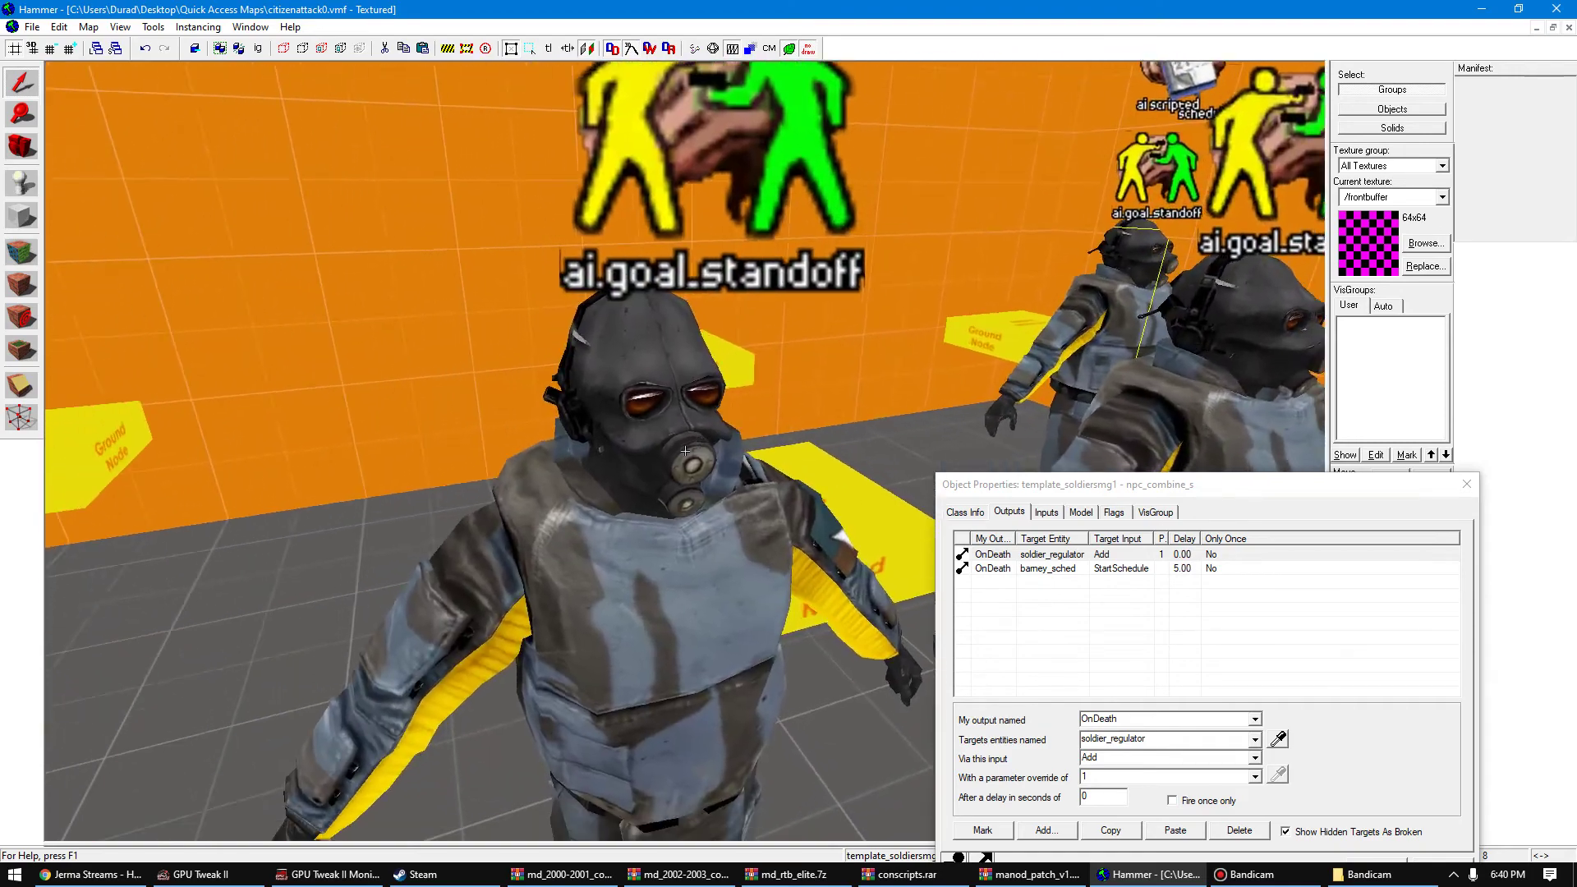
{"action": "key", "text": "w"}
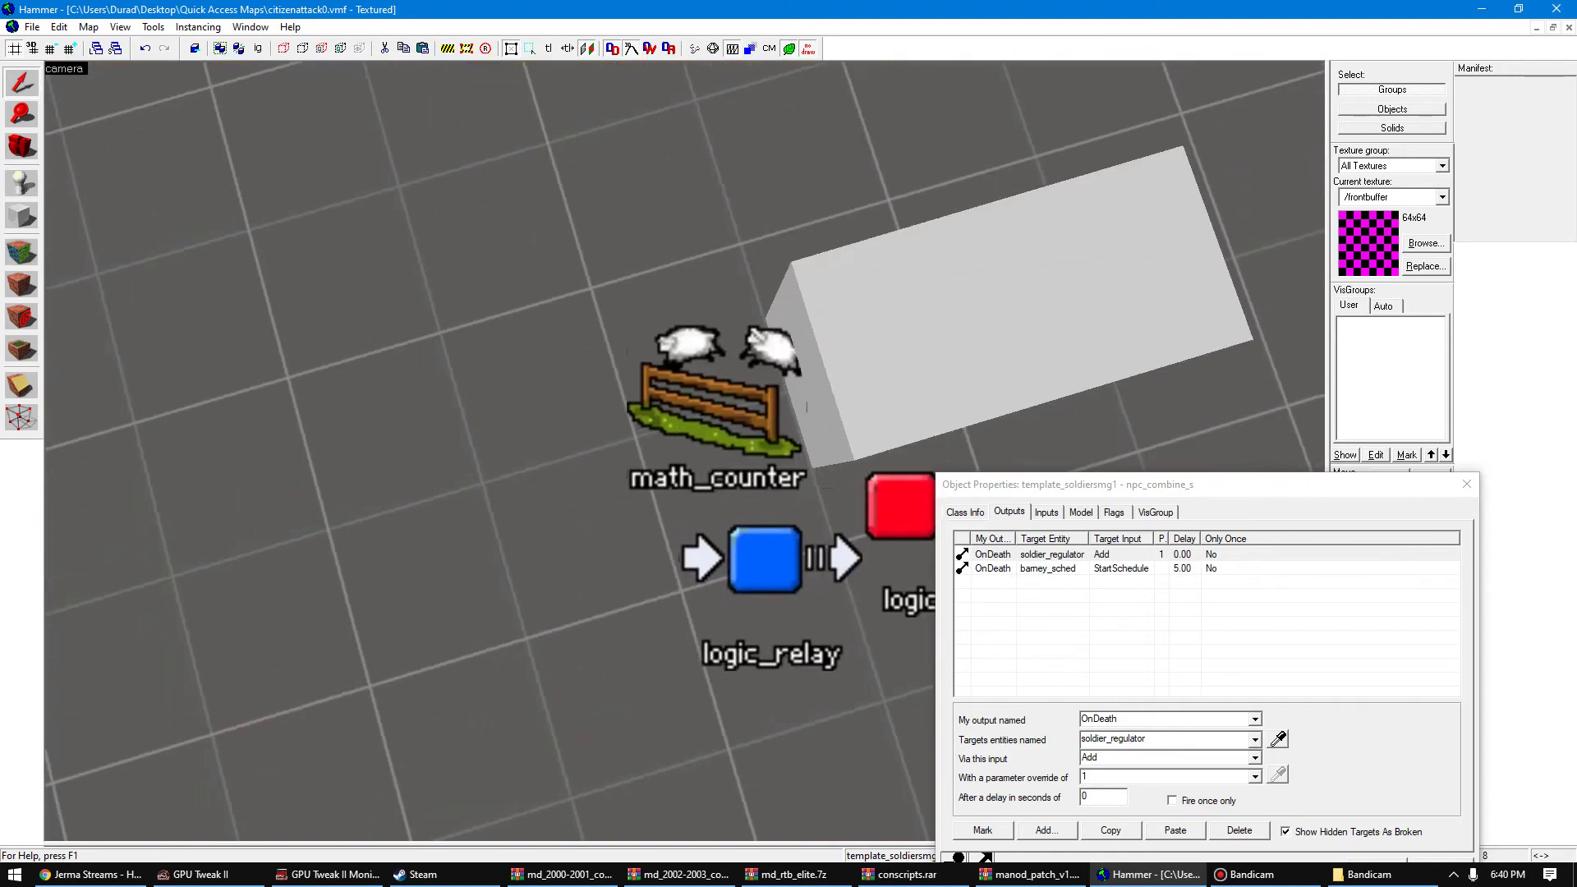
{"action": "key", "text": "z"}
{"action": "left_click", "coordinate": [707, 411]}
{"action": "left_click", "coordinate": [891, 353]}
{"action": "left_click", "coordinate": [965, 512]}
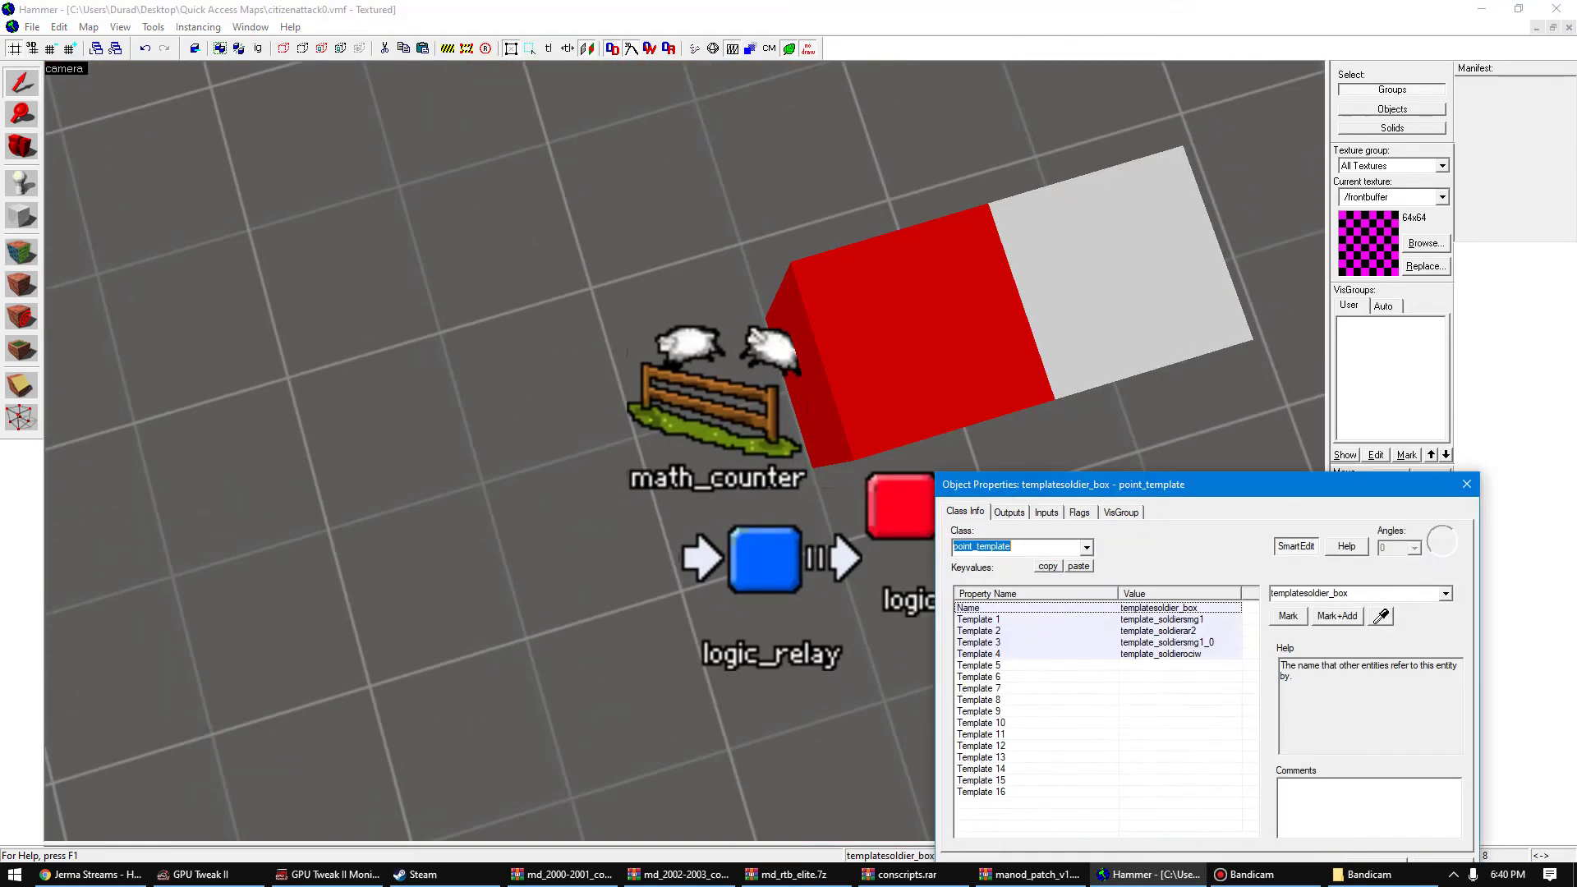
- Inspect the template_soldiersmg1_0 and template_soldierociw NPCs, reading the latter's keyvalues through to its weapon and tactics settings
{"action": "key", "text": "z"}
{"action": "key", "text": "w"}
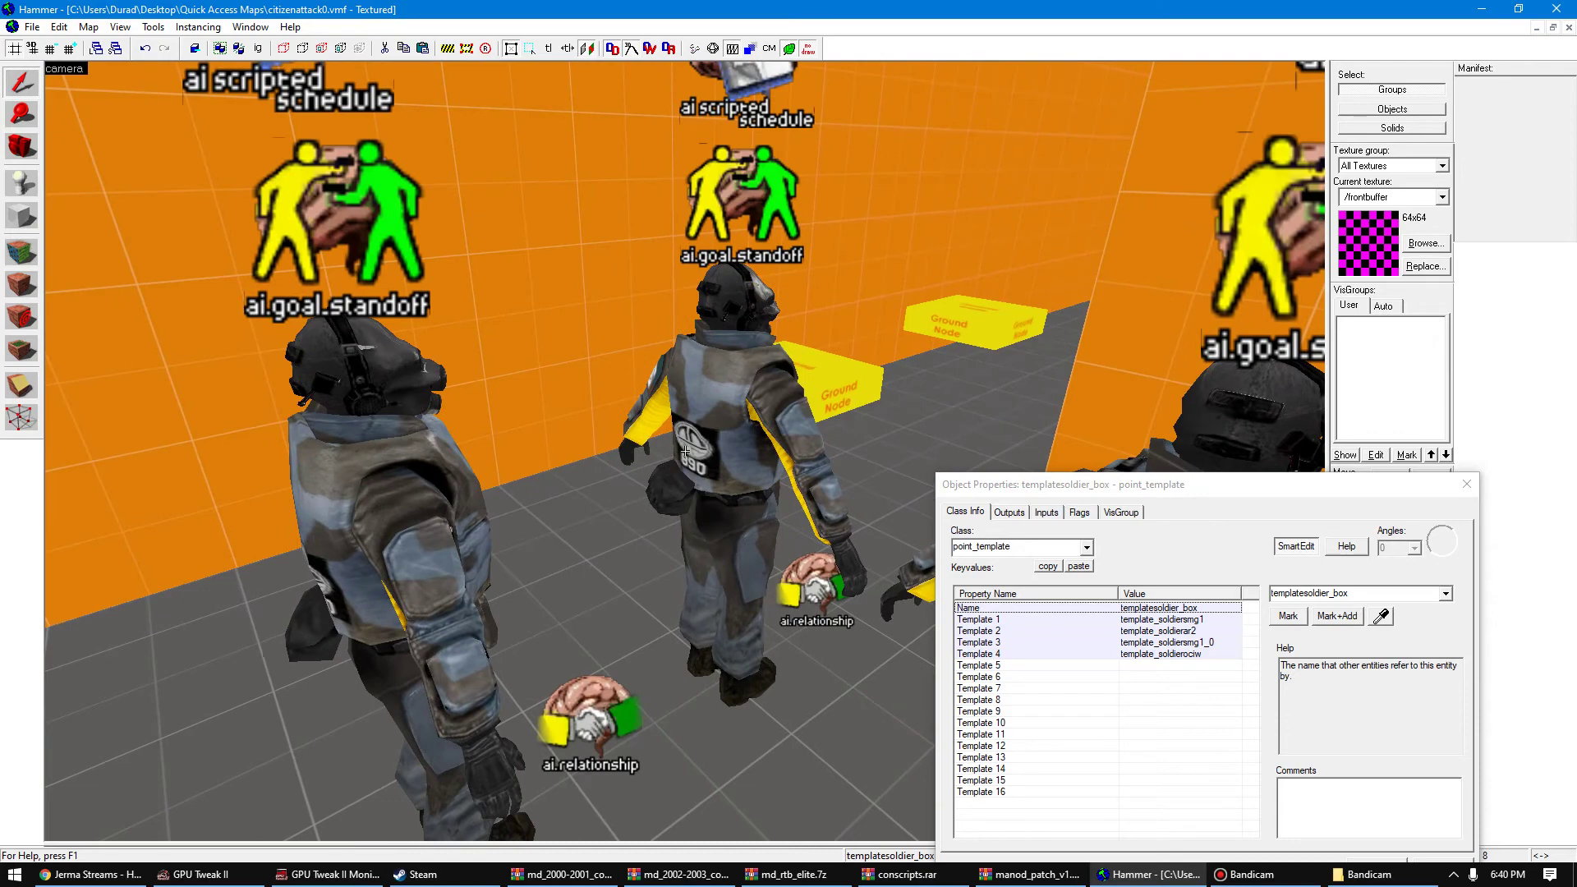
{"action": "left_click", "coordinate": [685, 451]}
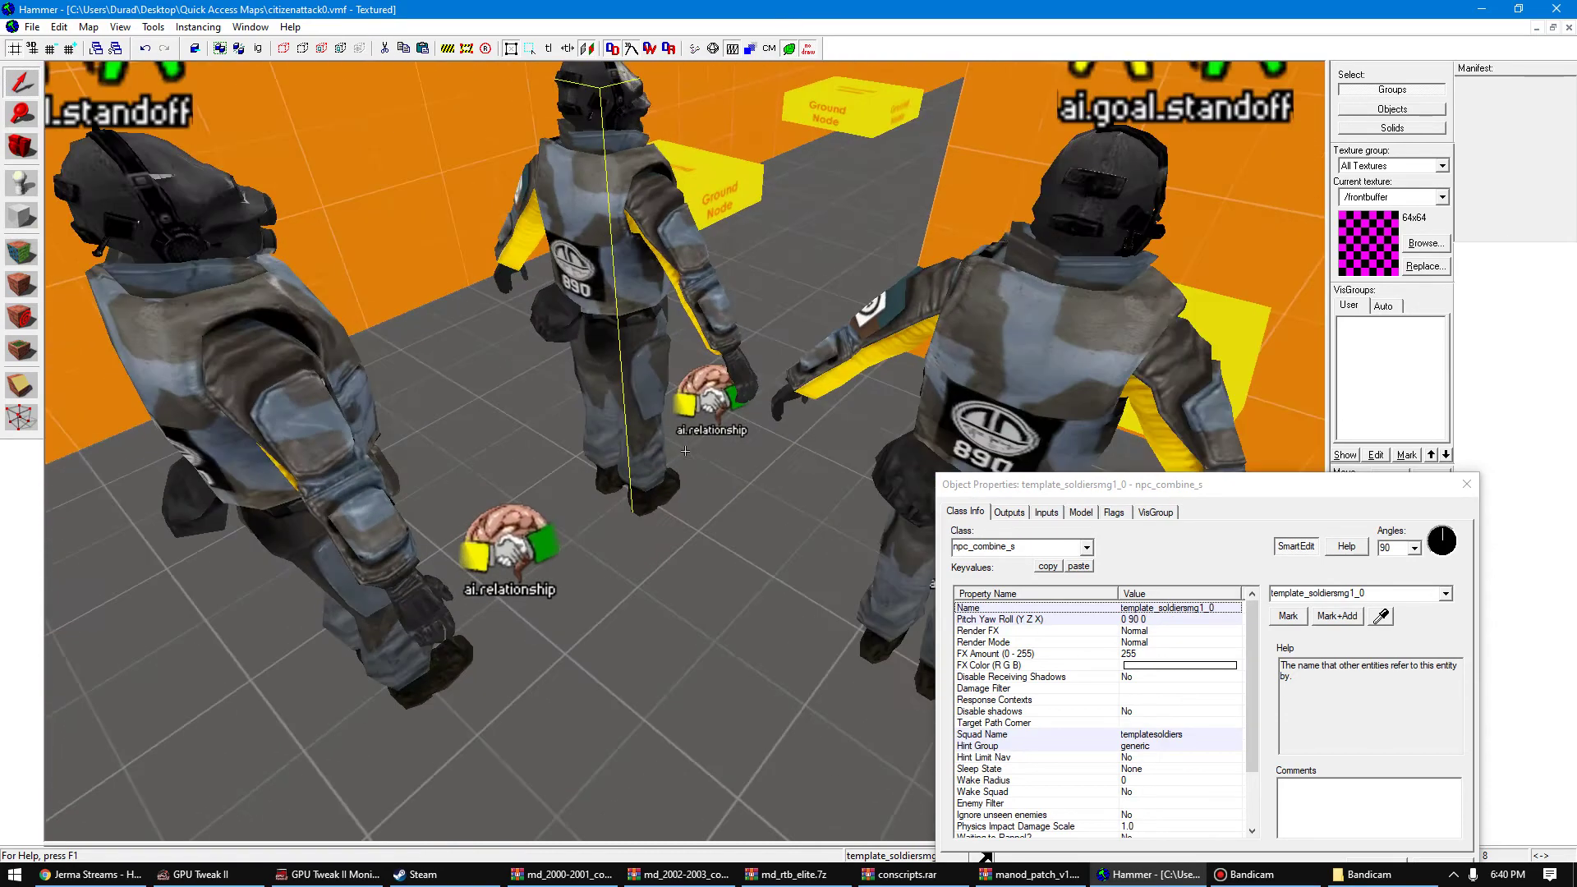
{"action": "left_click", "coordinate": [685, 451]}
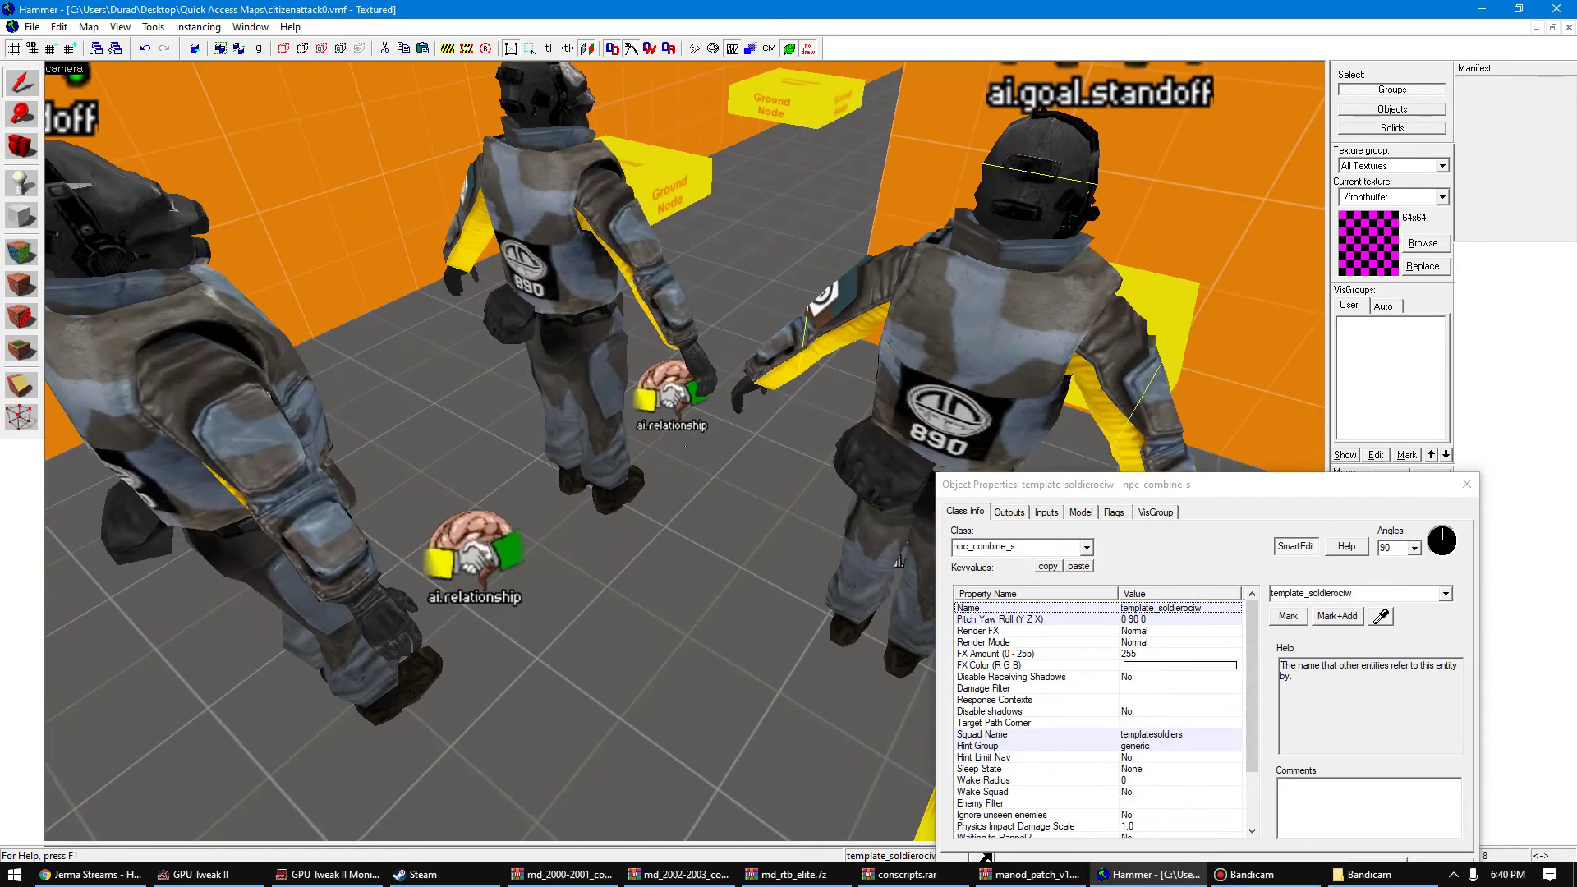
{"action": "scroll", "coordinate": [1101, 714], "scroll_direction": "down", "scroll_amount": 2}
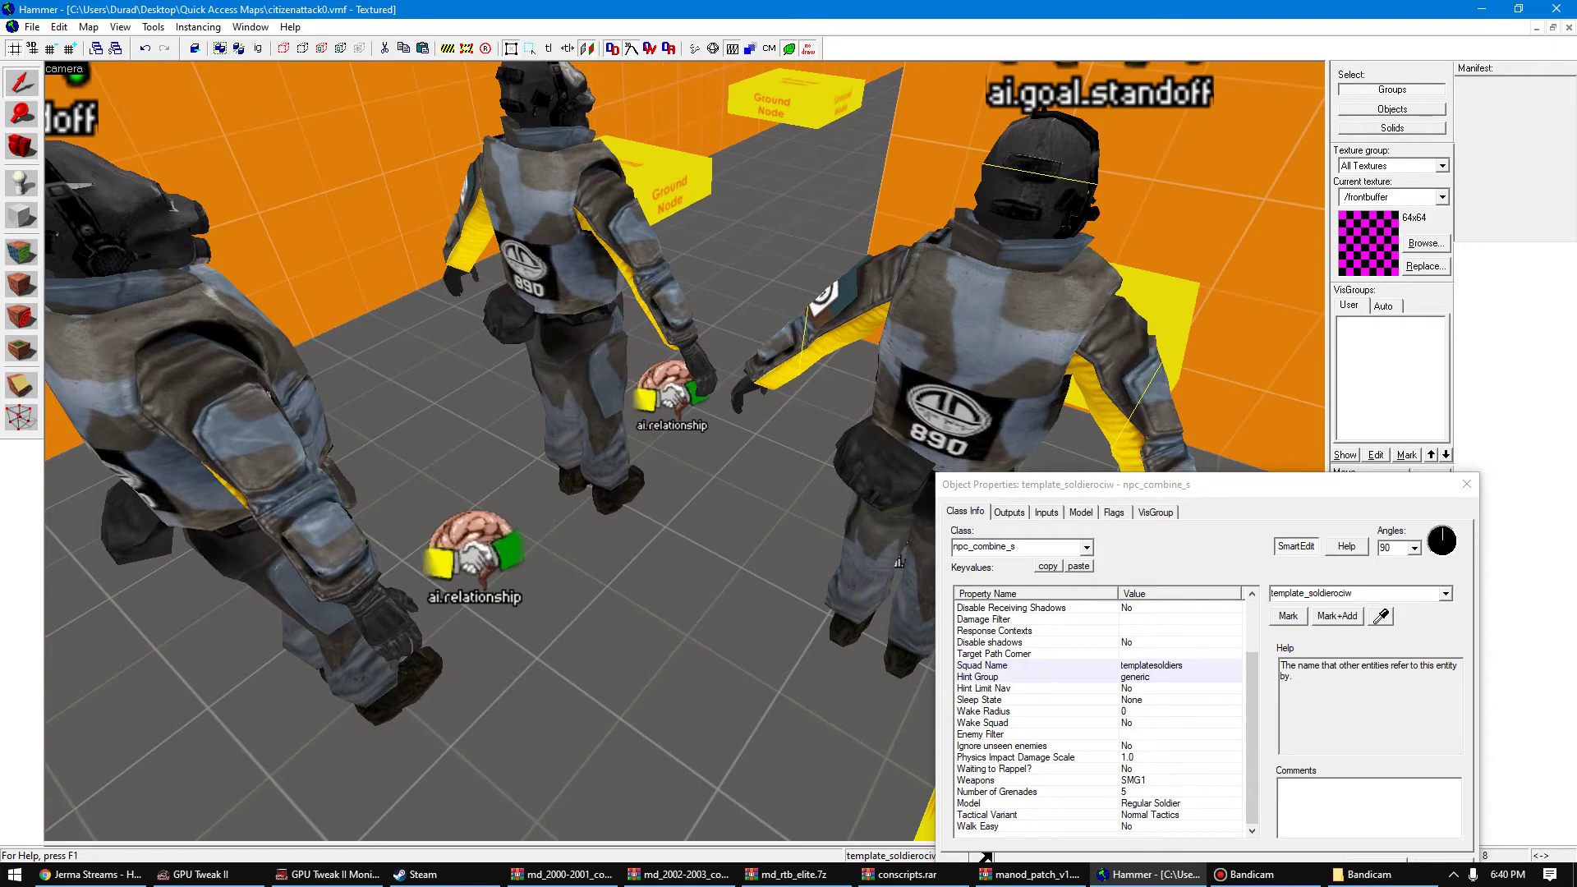
- Survey the layout of ground nodes and hint nodes from the soldier spawn area out across the rest of the map
{"action": "key", "text": "z"}
{"action": "key", "text": "d"}
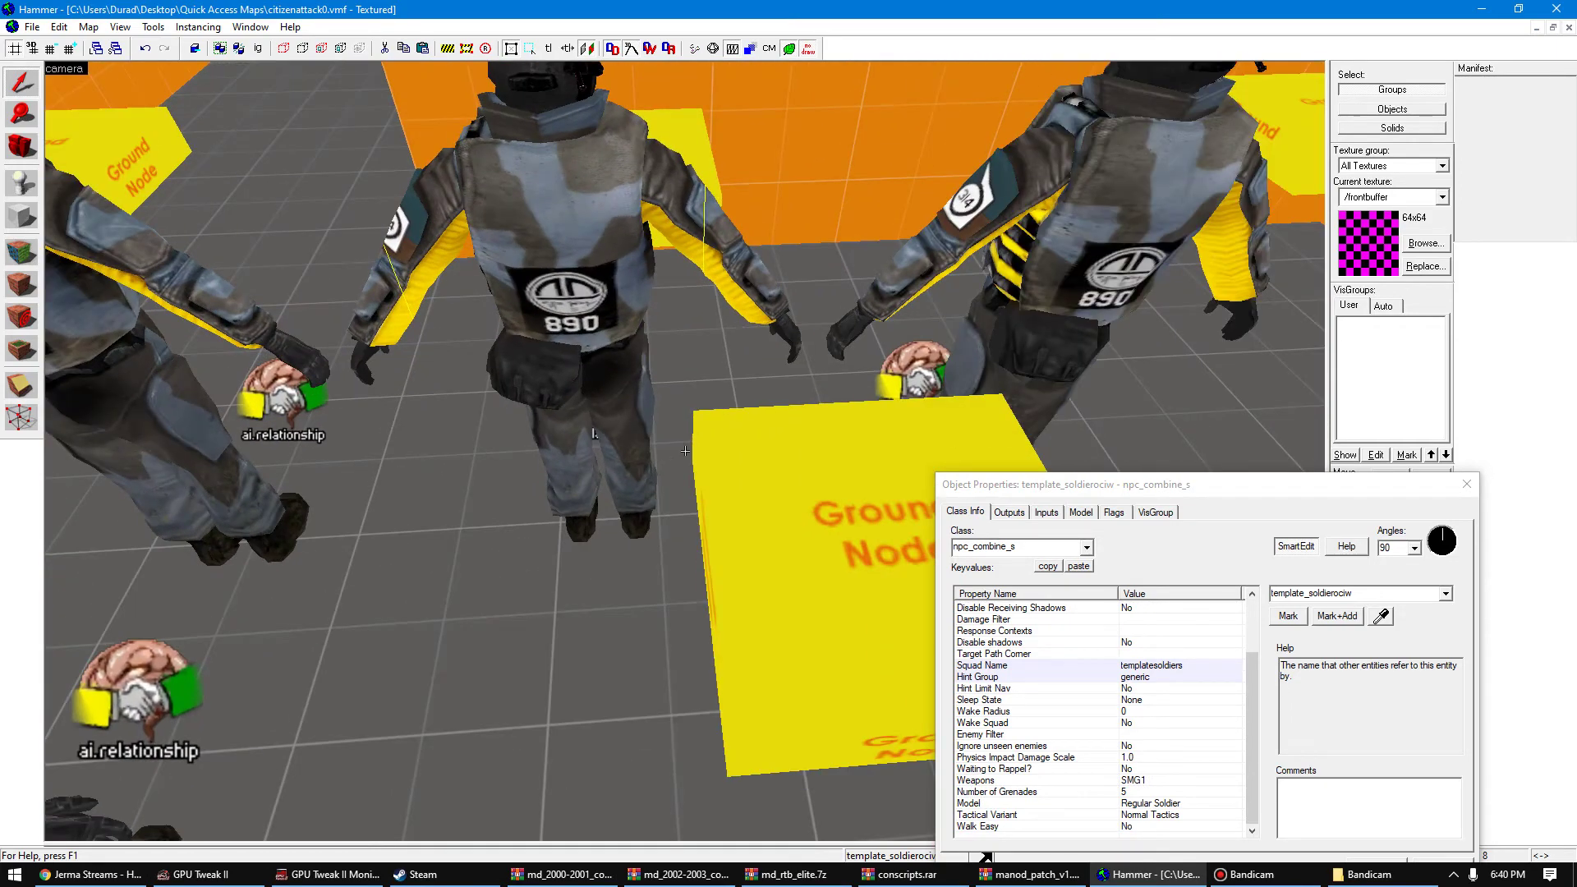
{"action": "key", "text": "s"}
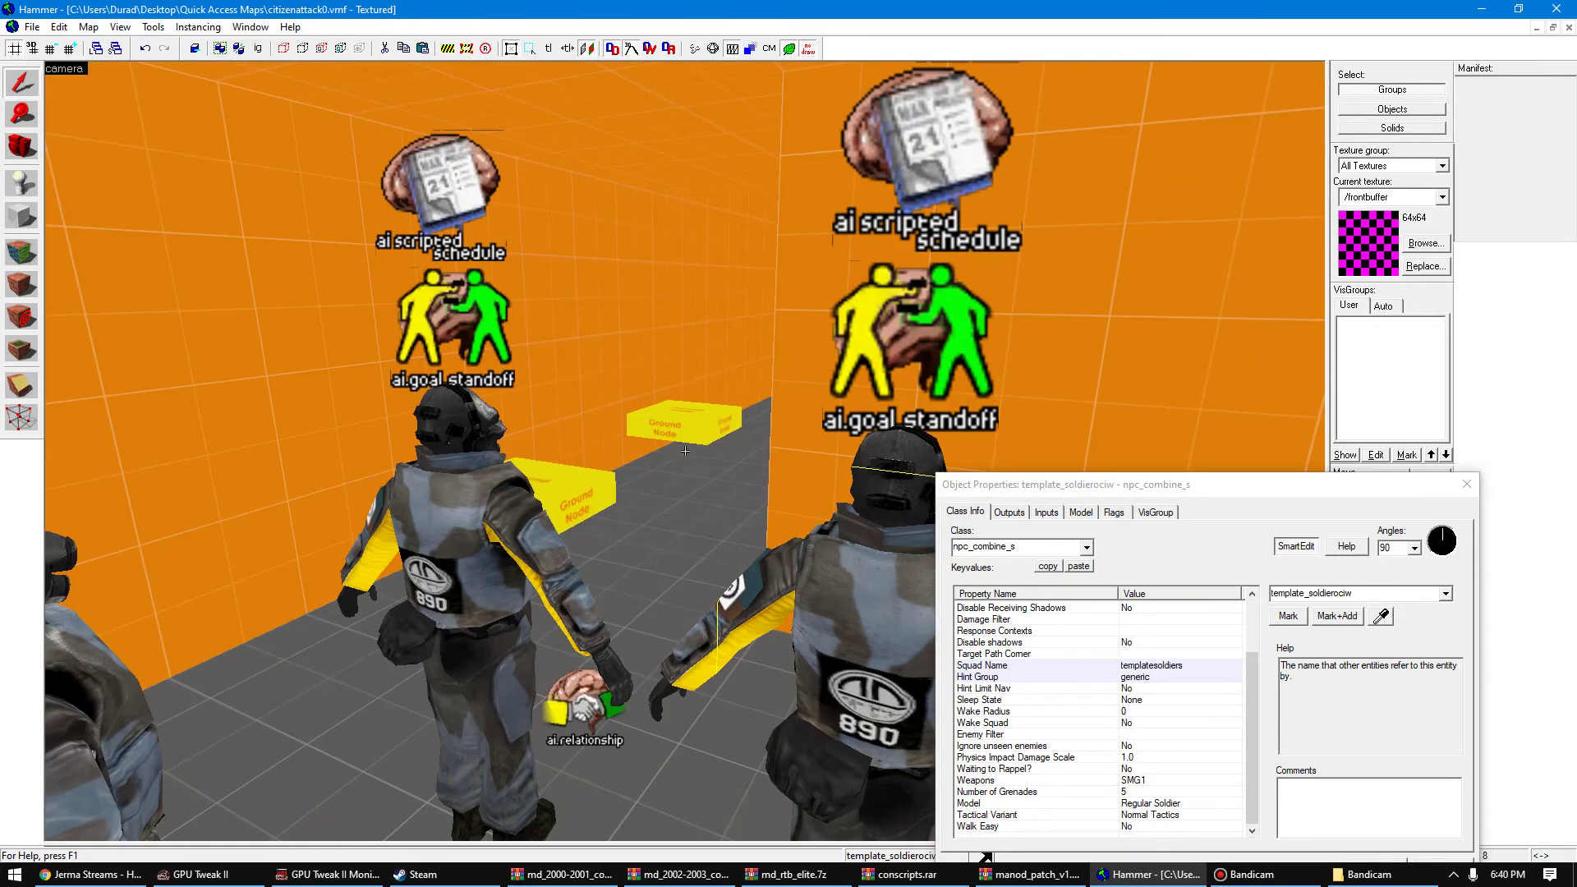
{"action": "key", "text": "w"}
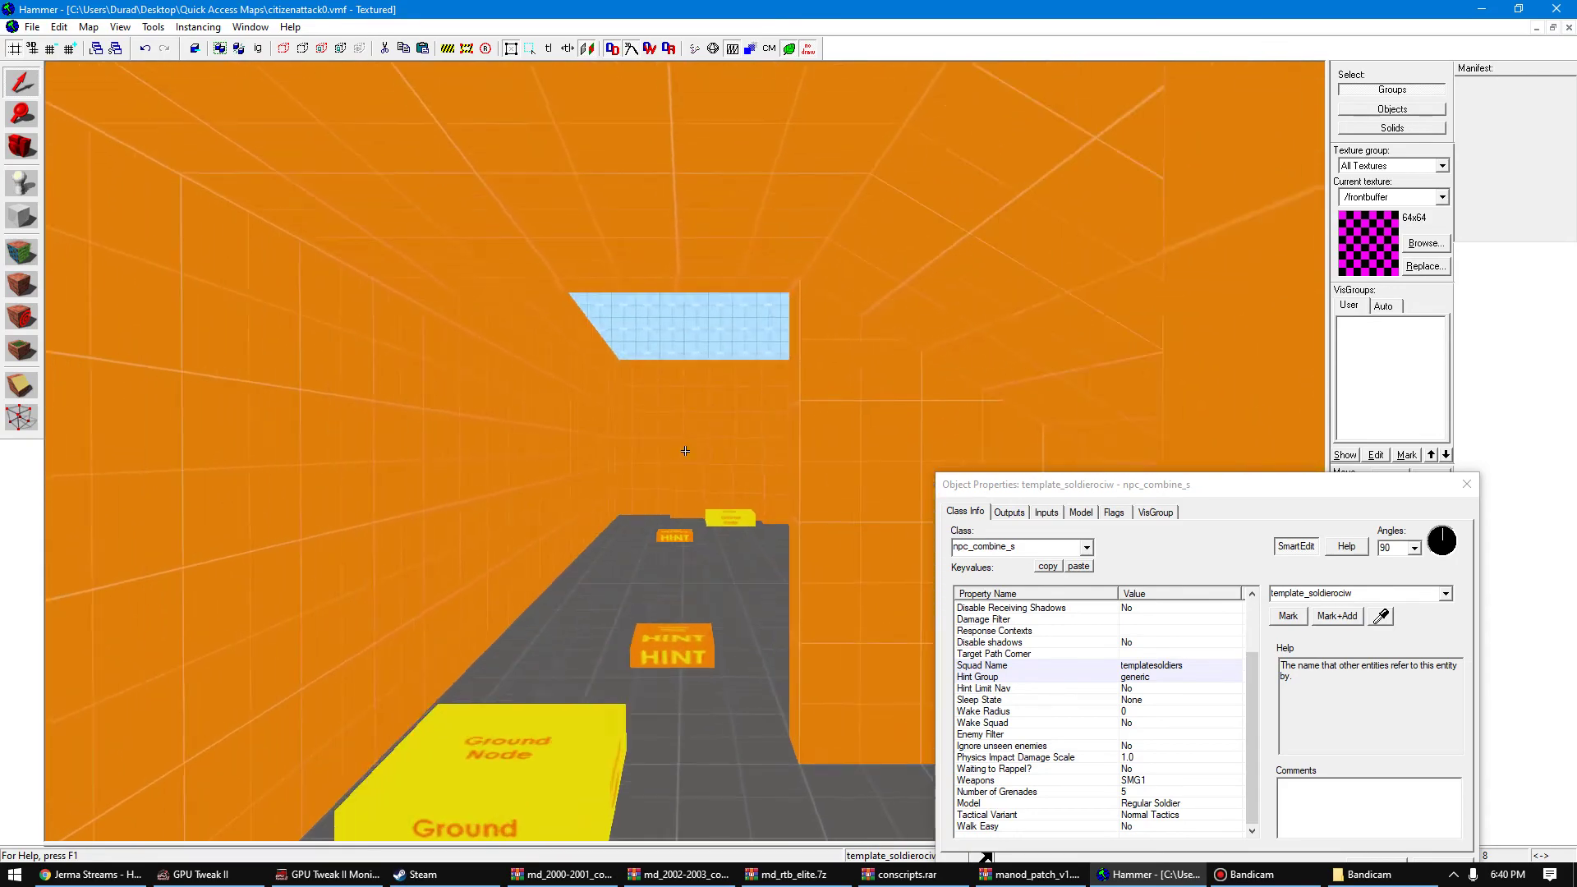
{"action": "key", "text": "w"}
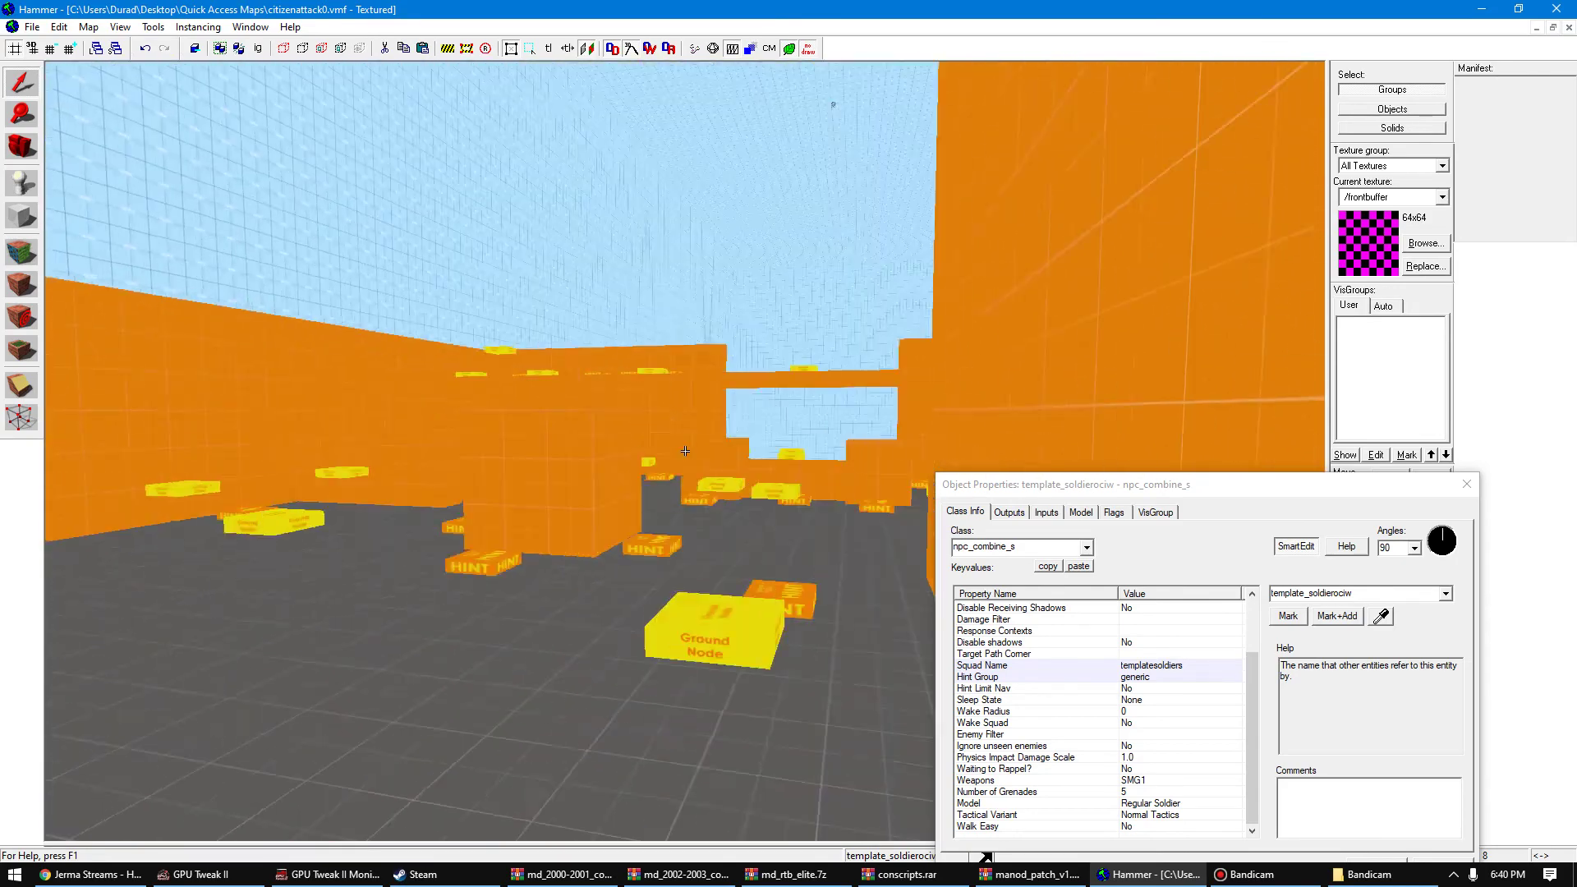
{"action": "key", "text": "w"}
{"action": "key", "text": "s"}
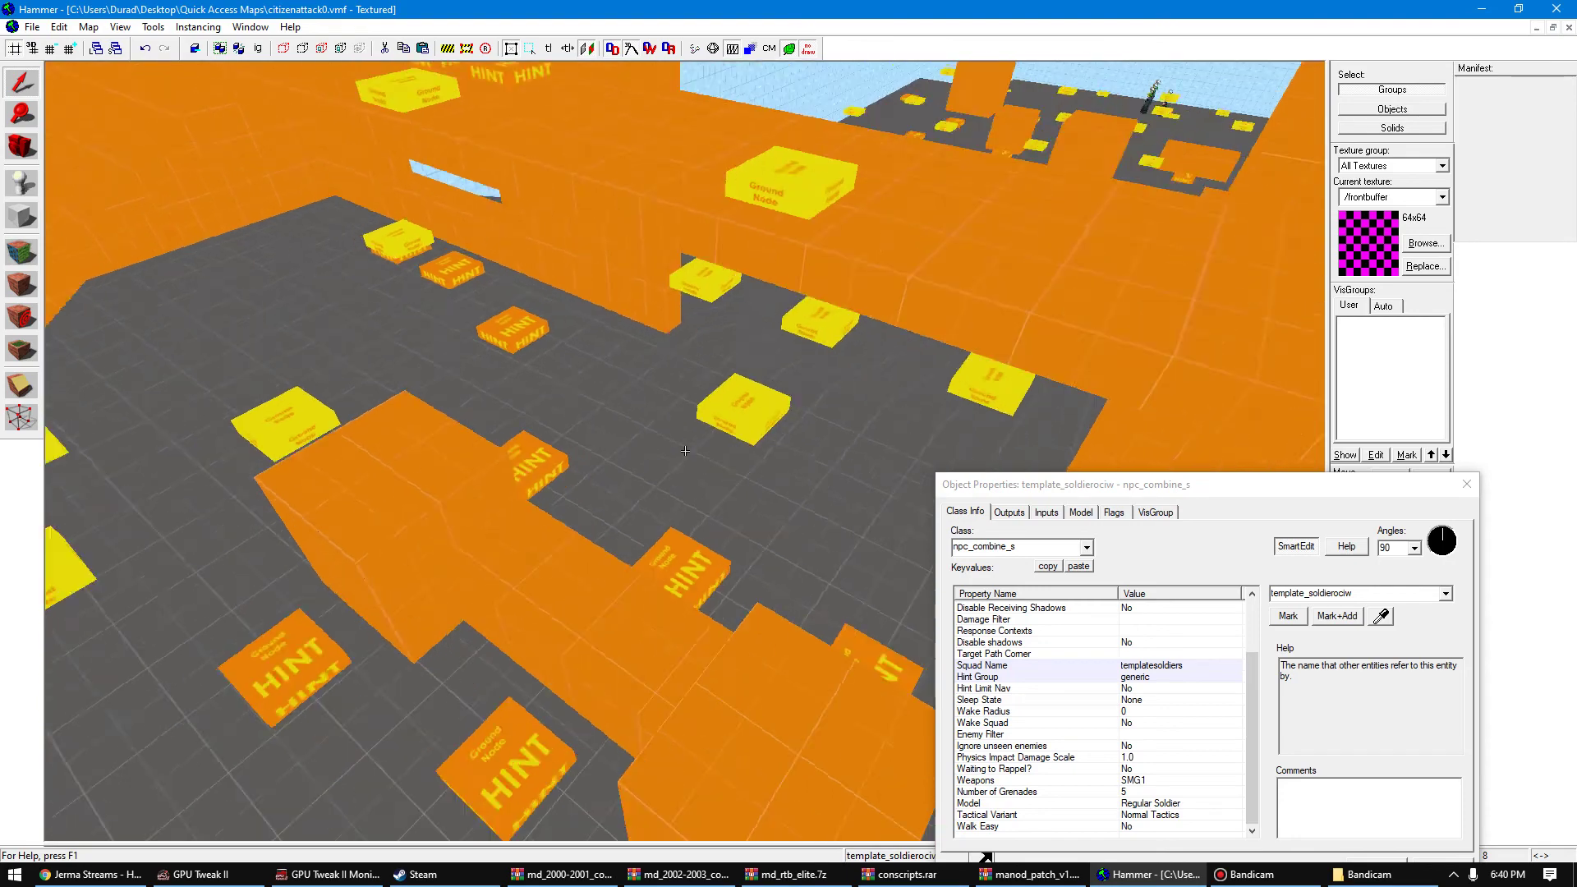